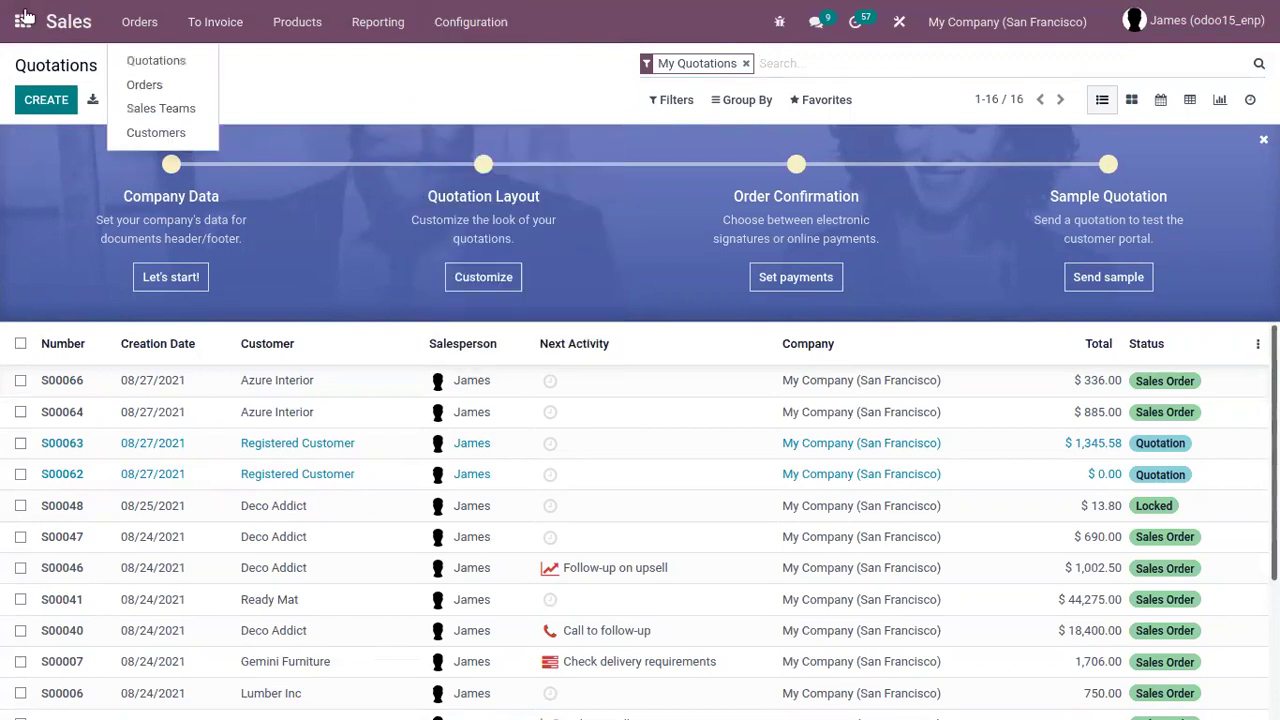
Step: Enable Product Packagings in the Sales settings' product catalog options and save the settings
{"action": "left_click", "coordinate": [440, 61]}
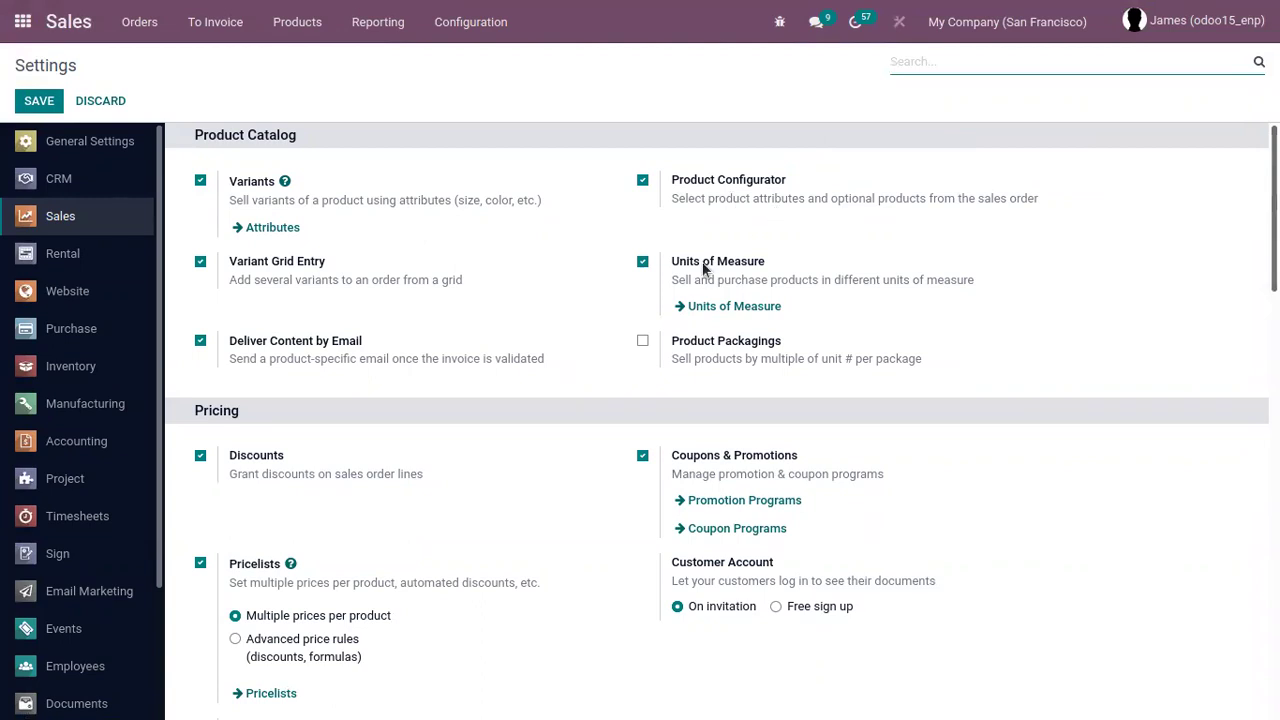
{"action": "mouse_move", "coordinate": [717, 268]}
{"action": "mouse_move", "coordinate": [887, 340]}
{"action": "left_click", "coordinate": [642, 343]}
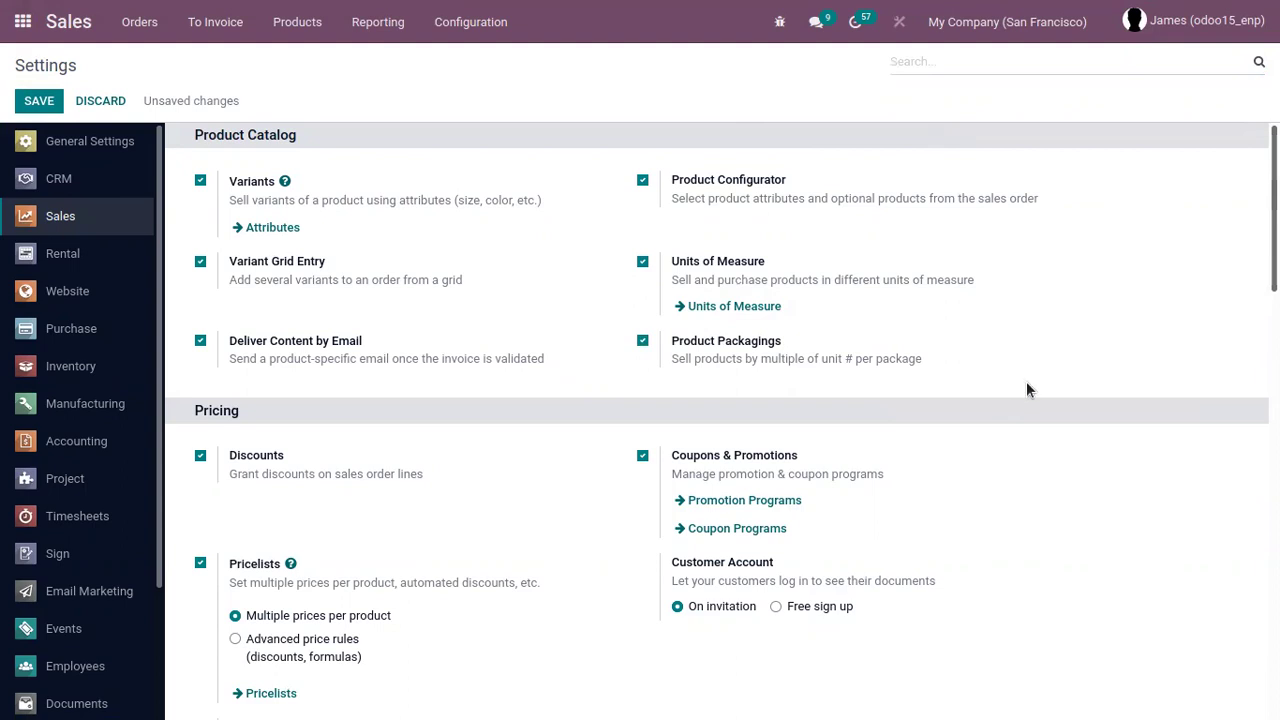
{"action": "left_click", "coordinate": [40, 100]}
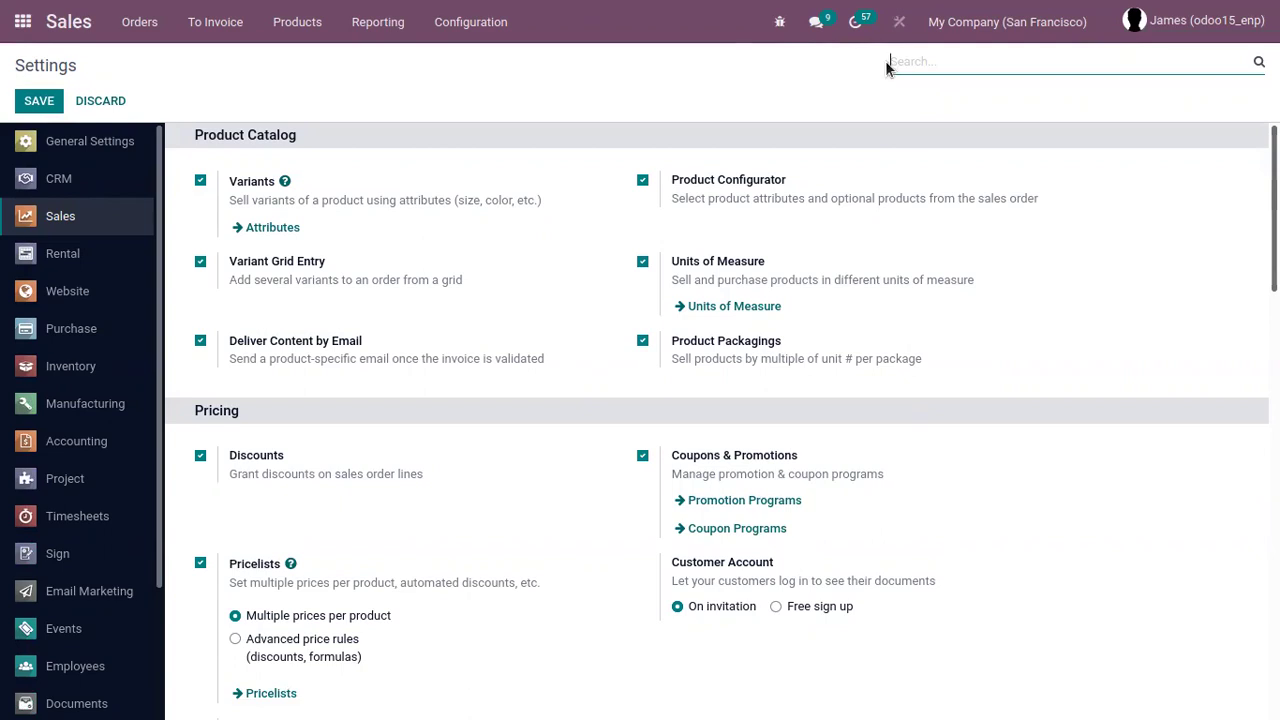
Step: Search all settings for "pack" to review the packaging options across the apps
{"action": "type", "text": "pcka"}
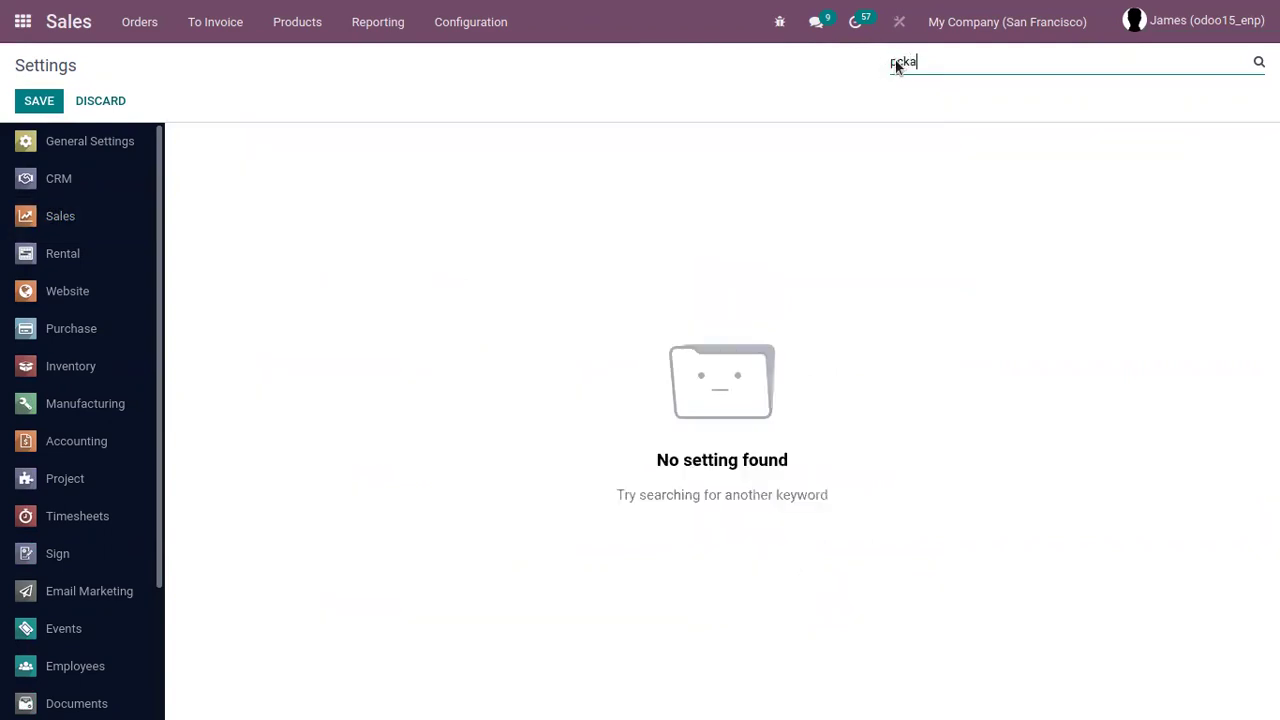
{"action": "key", "text": "BackSpace"}
{"action": "key", "text": "BackSpace"}
{"action": "type", "text": "a"}
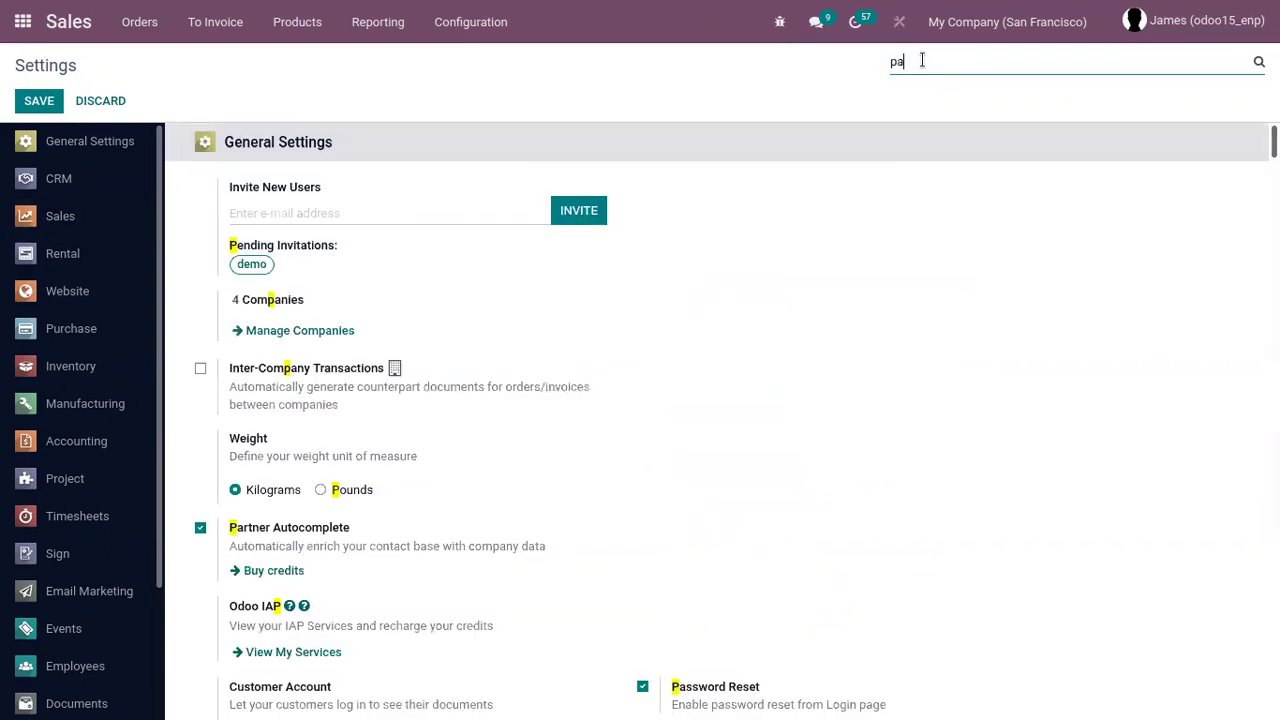
{"action": "type", "text": "ck"}
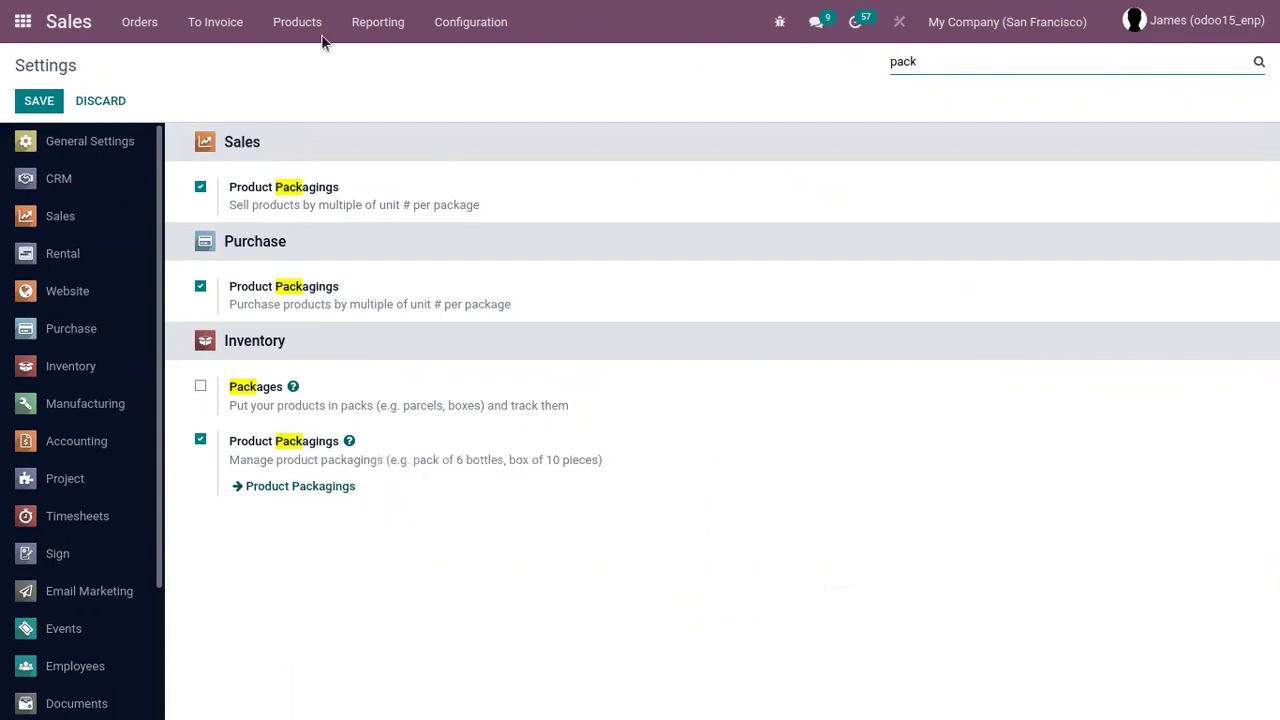
Step: Open the Baby Lotion product for editing and go to the packaging section of its inventory details
{"action": "left_click", "coordinate": [298, 22]}
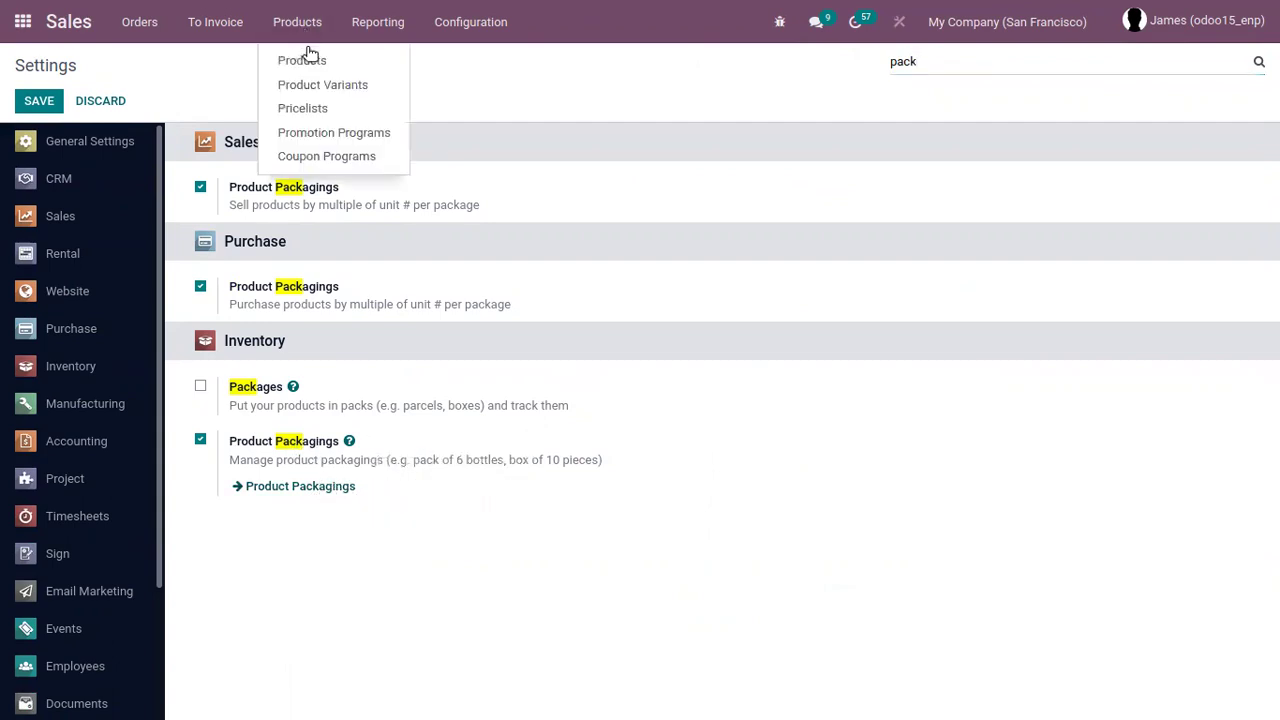
{"action": "left_click", "coordinate": [320, 58]}
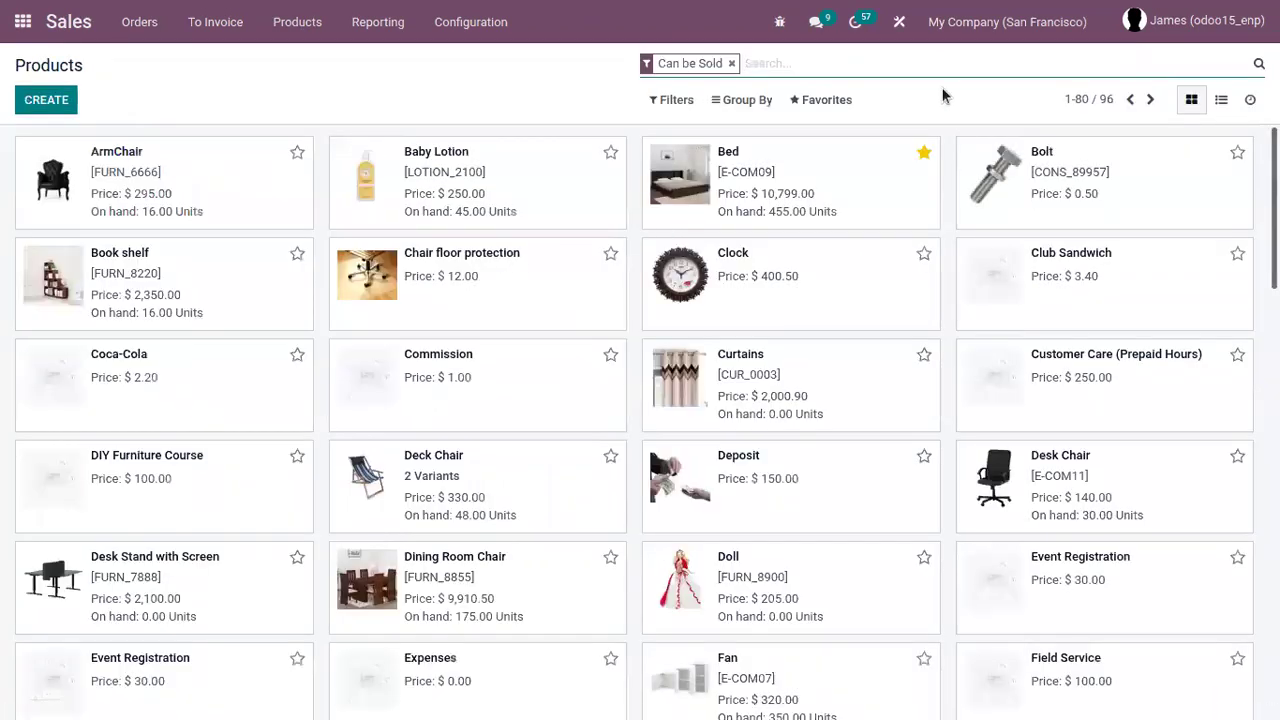
{"action": "left_click", "coordinate": [470, 22]}
{"action": "left_click", "coordinate": [391, 166]}
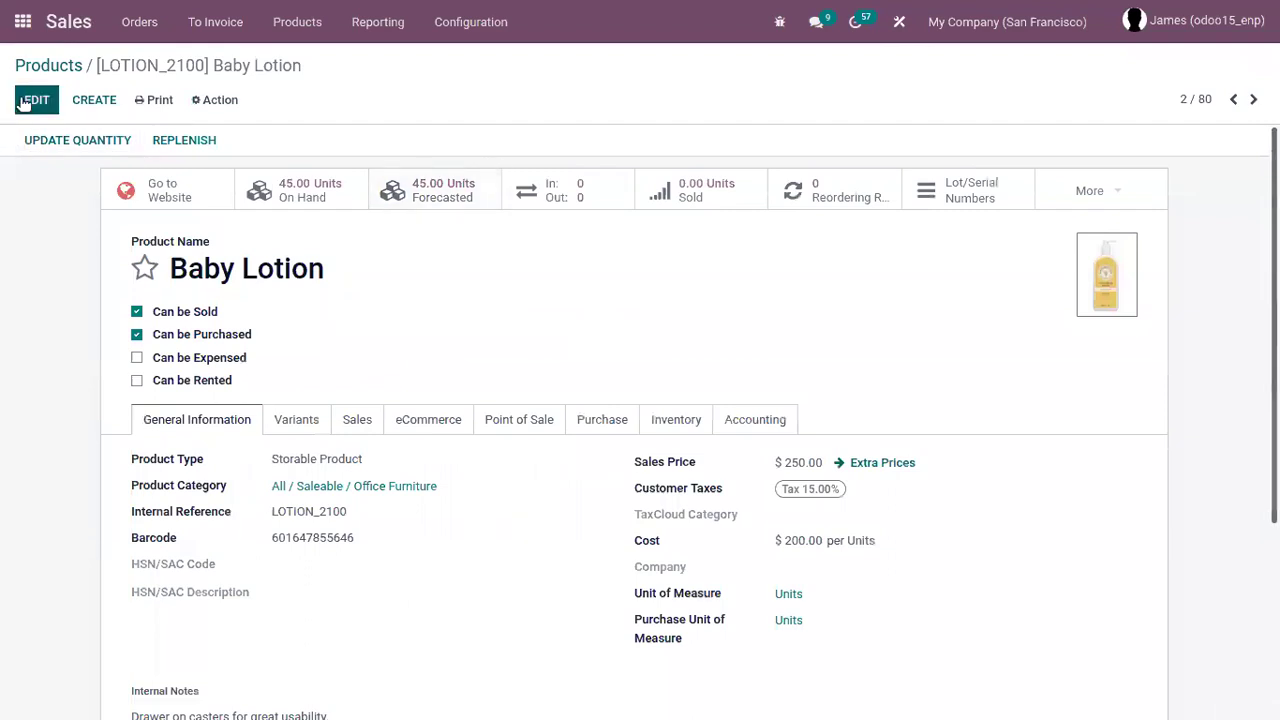
{"action": "left_click", "coordinate": [30, 101]}
{"action": "scroll", "coordinate": [480, 380], "scroll_direction": "down", "scroll_amount": 2}
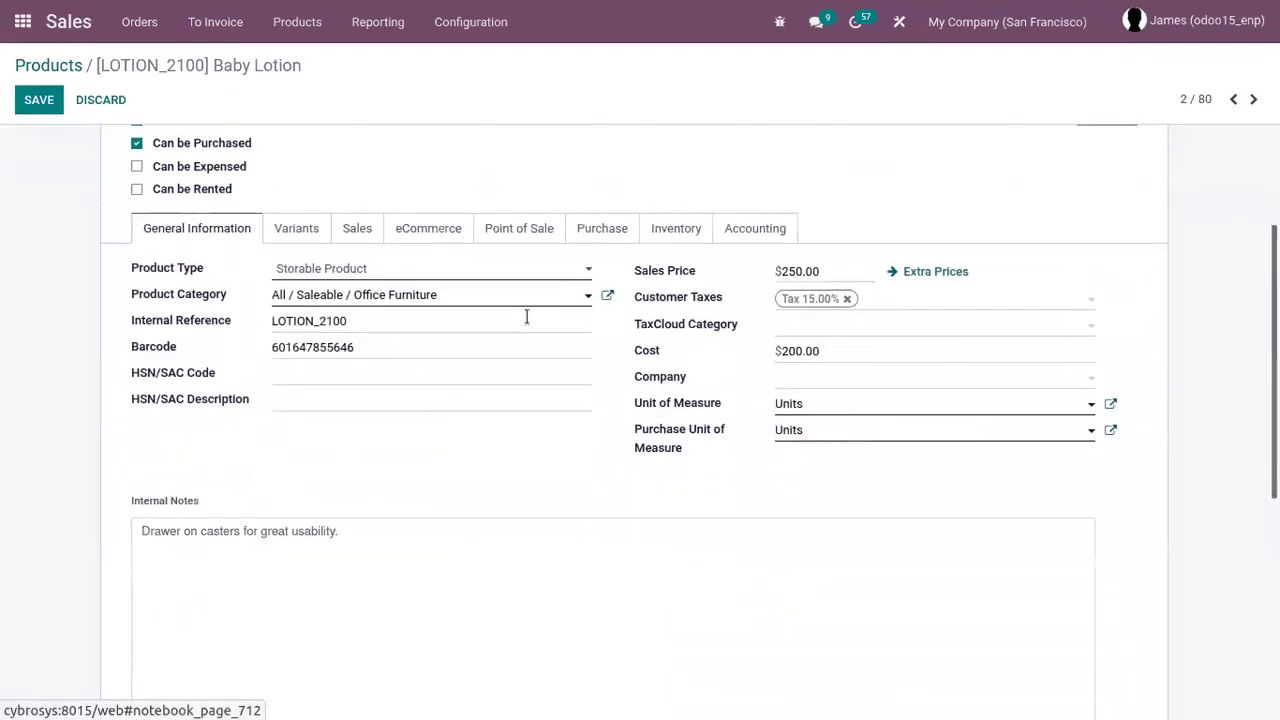
{"action": "left_click", "coordinate": [657, 230]}
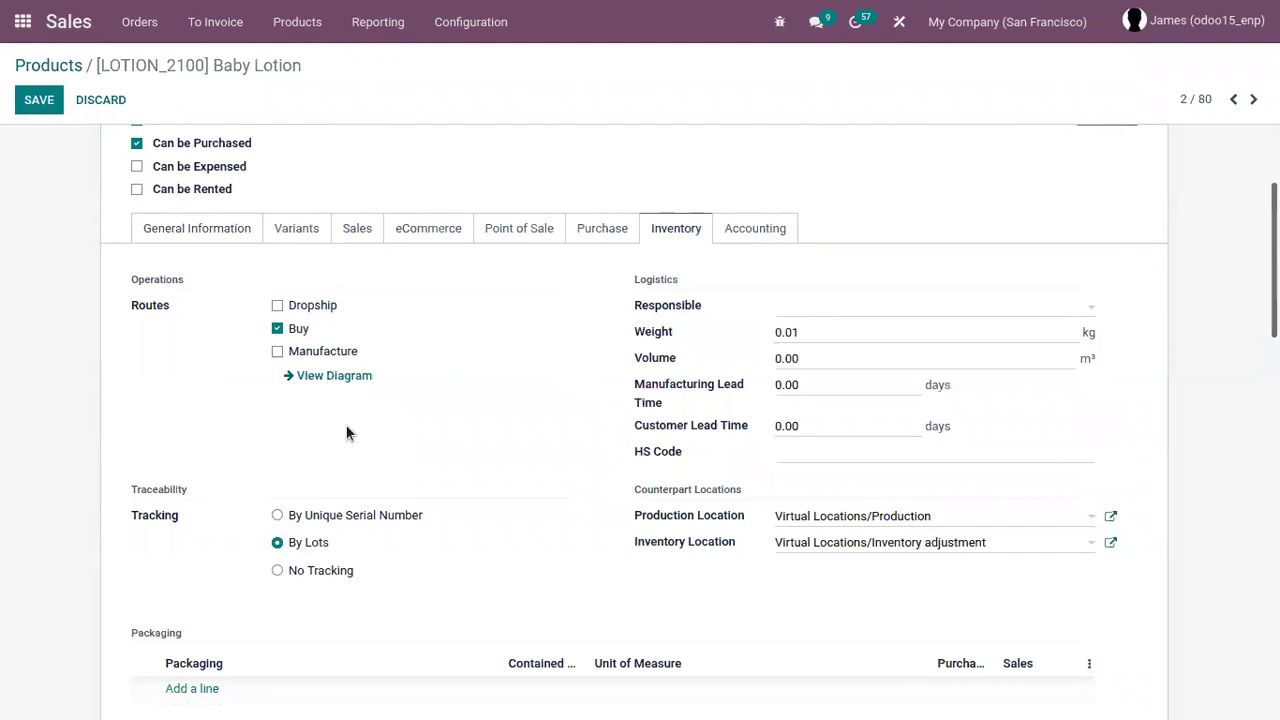
{"action": "scroll", "coordinate": [571, 400], "scroll_direction": "down", "scroll_amount": 2}
{"action": "scroll", "coordinate": [688, 380], "scroll_direction": "up", "scroll_amount": 3}
{"action": "scroll", "coordinate": [557, 463], "scroll_direction": "down", "scroll_amount": 3}
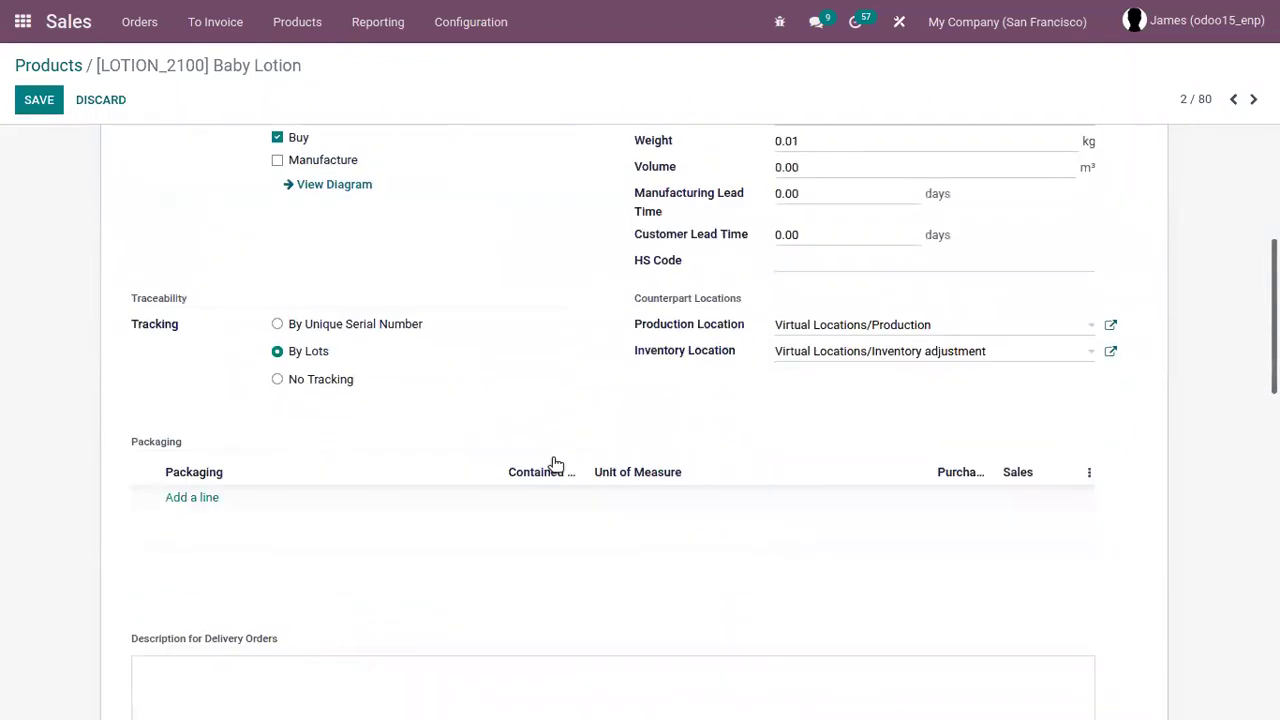
{"action": "scroll", "coordinate": [194, 491], "scroll_direction": "down", "scroll_amount": 2}
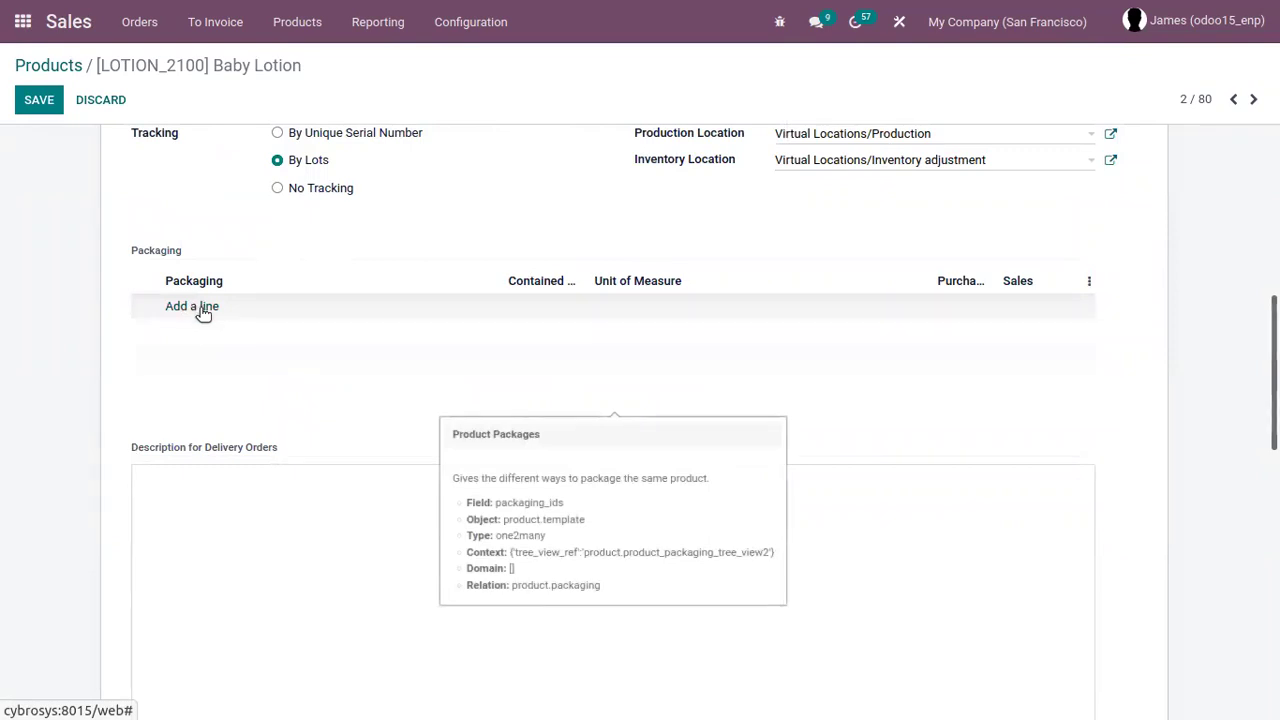
Step: Add a packaging named "Pack of 10" with a contained quantity of 10, available for both purchase and sales
{"action": "left_click", "coordinate": [196, 307]}
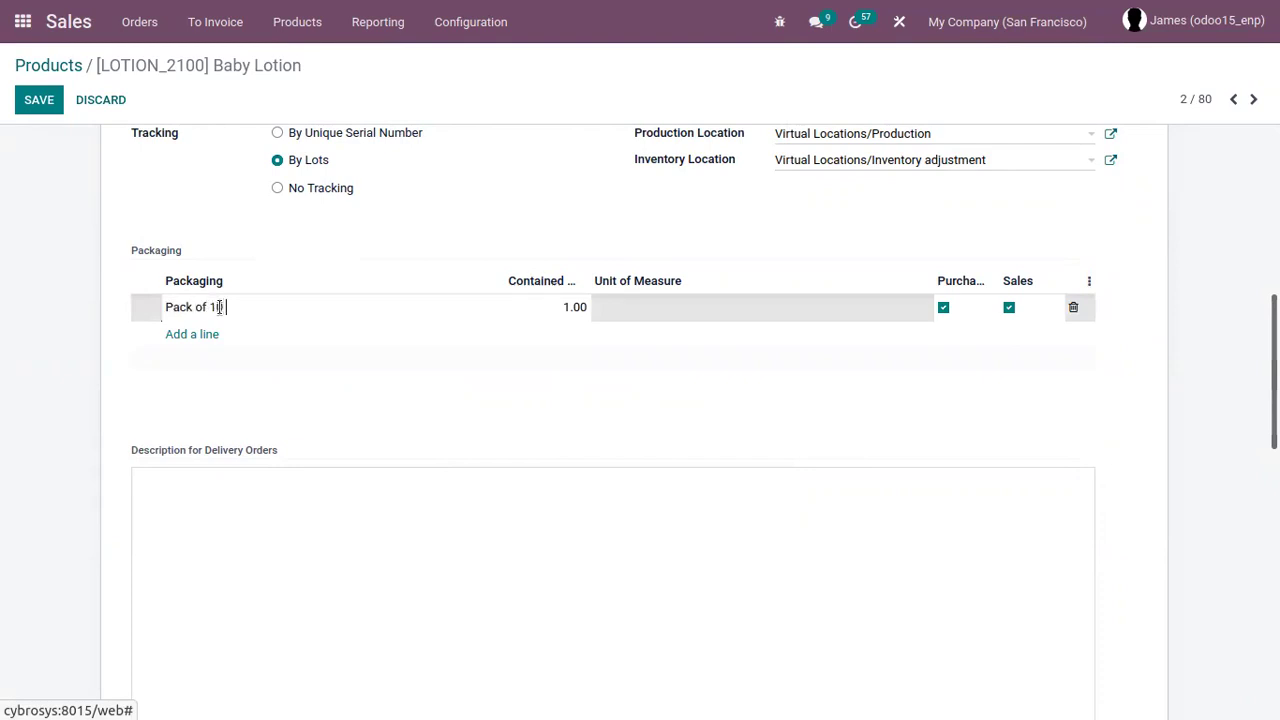
{"action": "type", "text": "Pack of 10"}
{"action": "left_click", "coordinate": [568, 305]}
{"action": "type", "text": "10"}
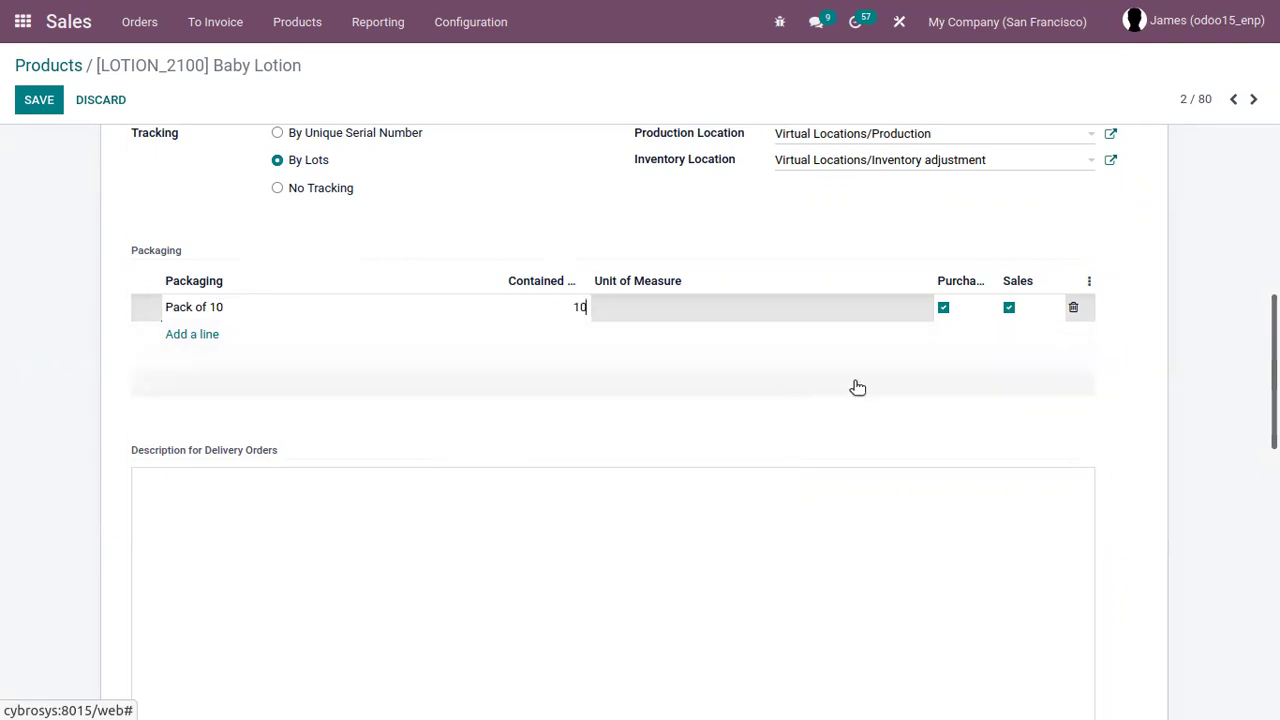
{"action": "left_click", "coordinate": [857, 387]}
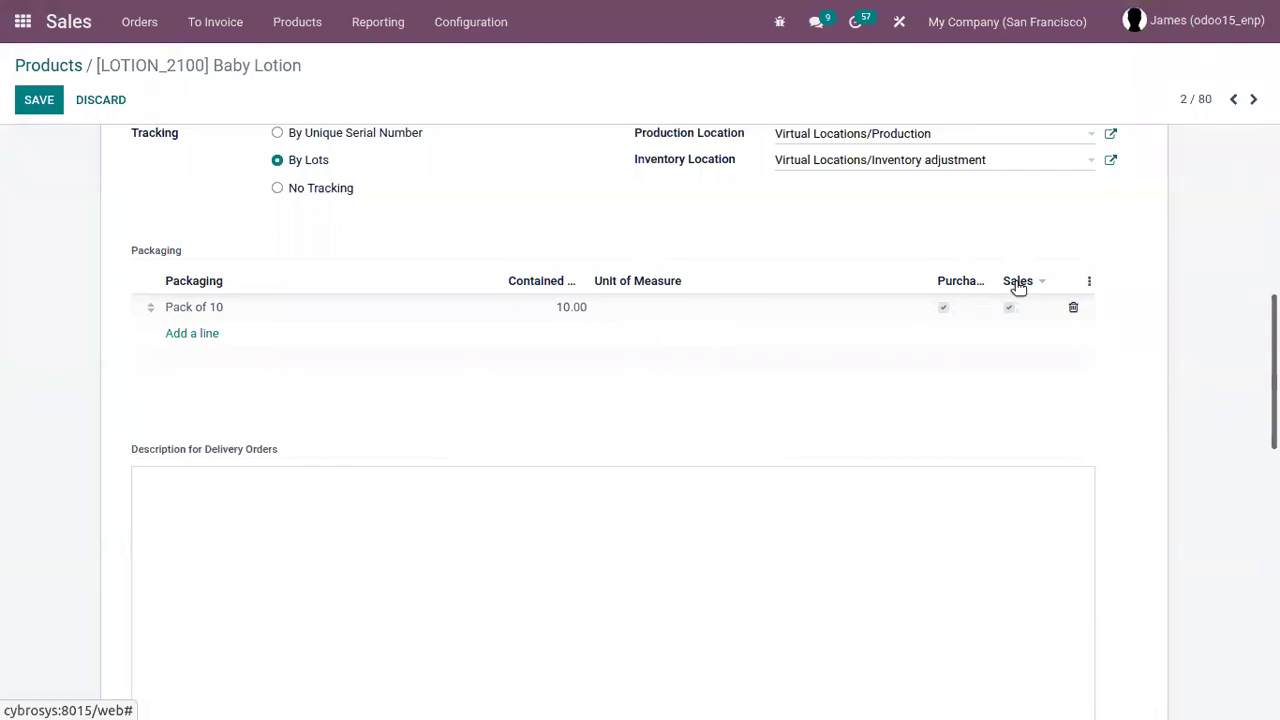
{"action": "left_click", "coordinate": [1014, 310]}
{"action": "left_click", "coordinate": [1009, 308]}
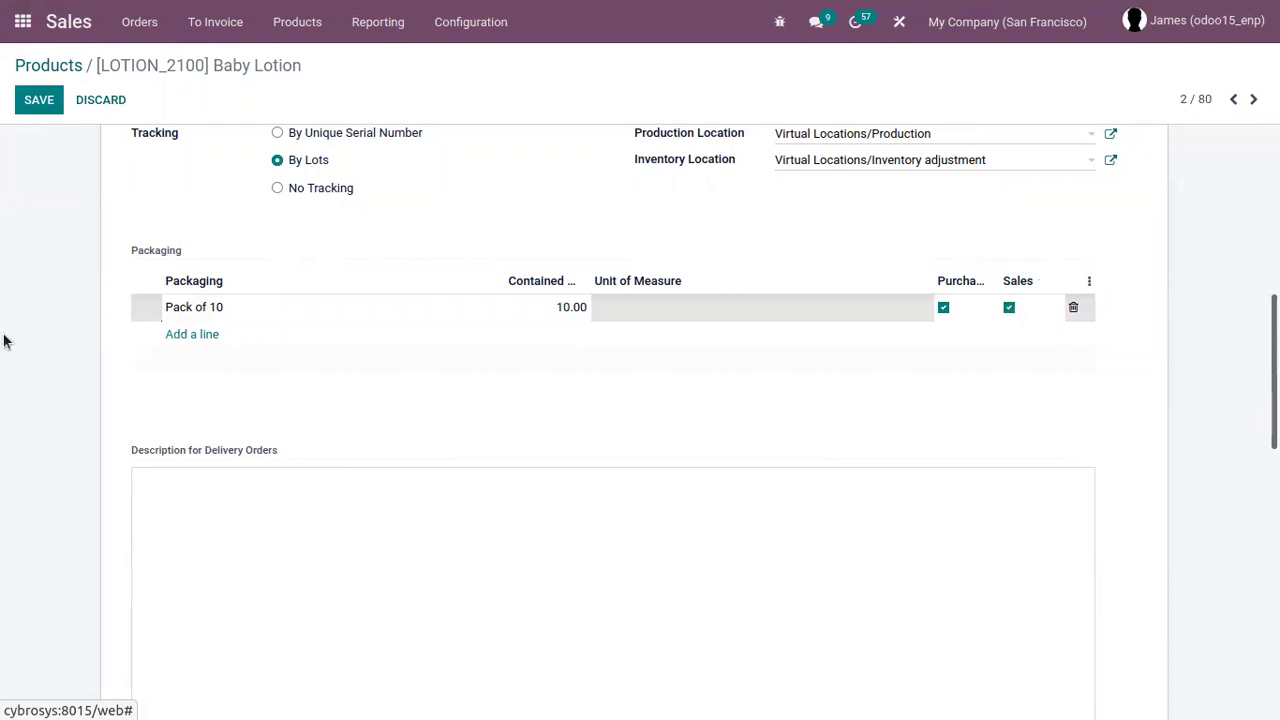
Step: Add a second packaging named "Pack of 5" with a contained quantity of 5
{"action": "left_click", "coordinate": [203, 336]}
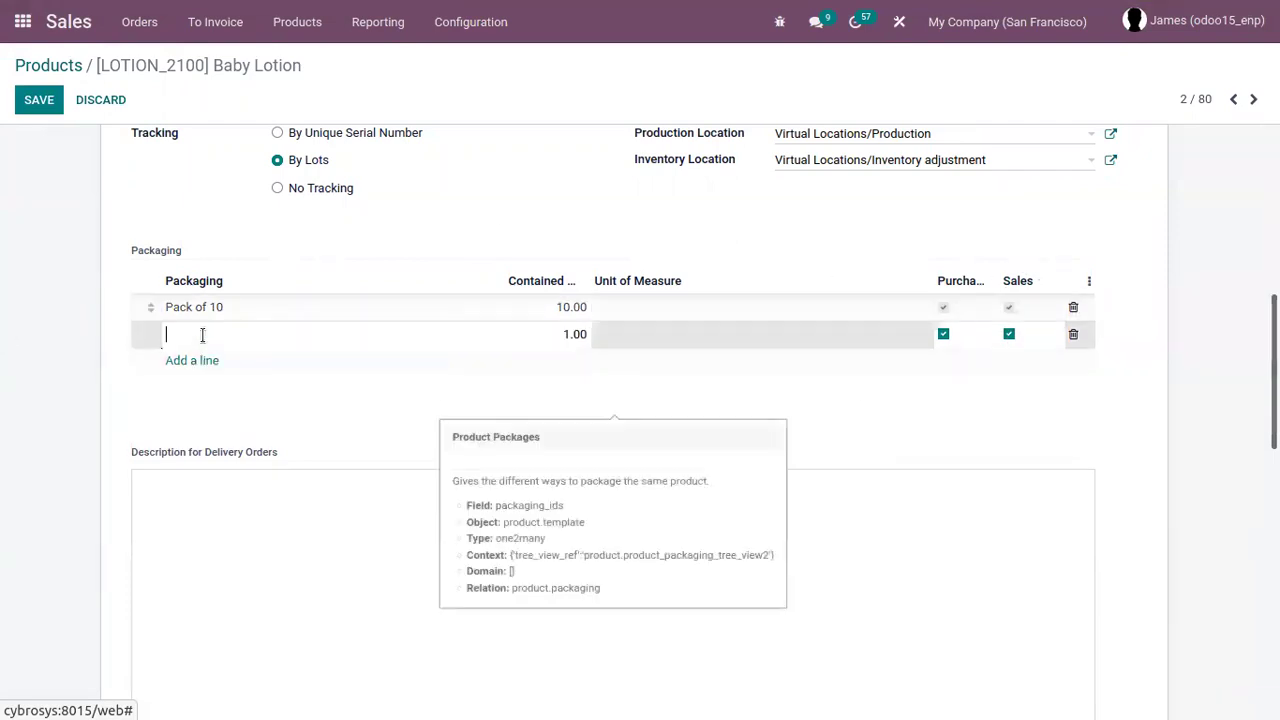
{"action": "type", "text": "Pack of 5"}
{"action": "left_click", "coordinate": [577, 333]}
{"action": "type", "text": "5"}
Step: Review the optional columns offered for the packaging table and save the Baby Lotion product
{"action": "scroll", "coordinate": [836, 416], "scroll_direction": "up", "scroll_amount": 3}
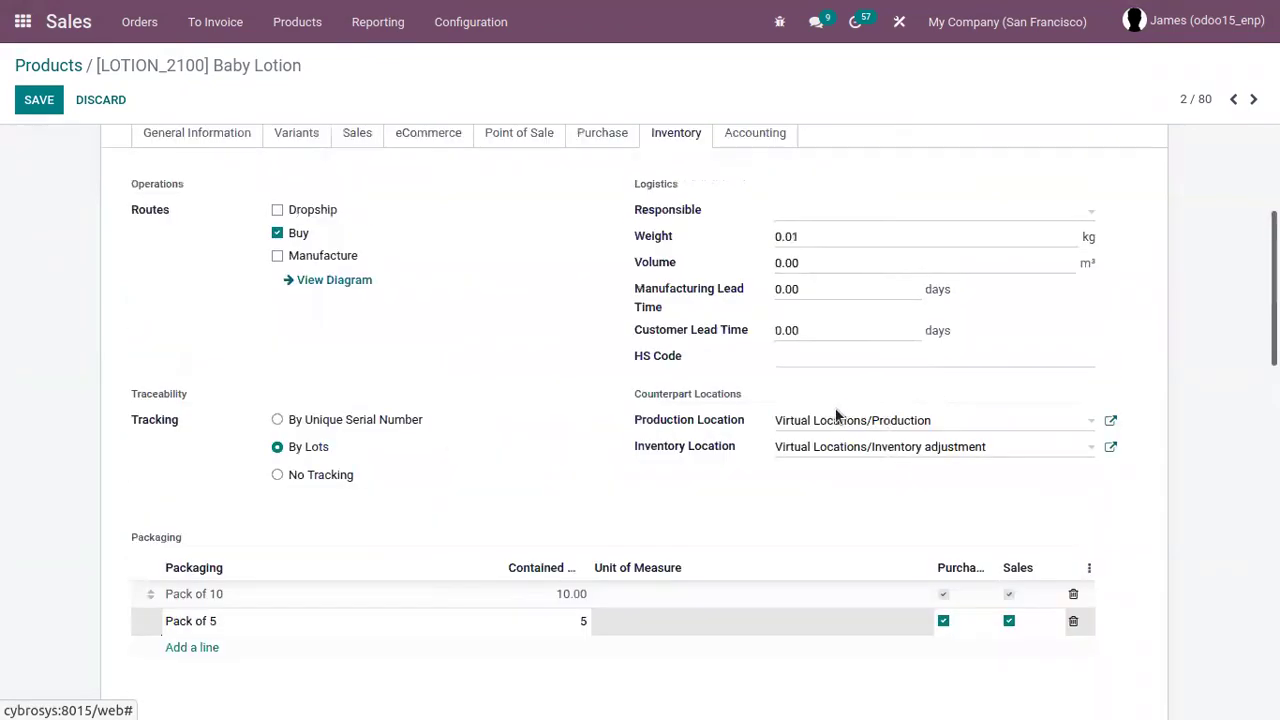
{"action": "left_click", "coordinate": [1092, 566]}
{"action": "scroll", "coordinate": [1103, 550], "scroll_direction": "down", "scroll_amount": 2}
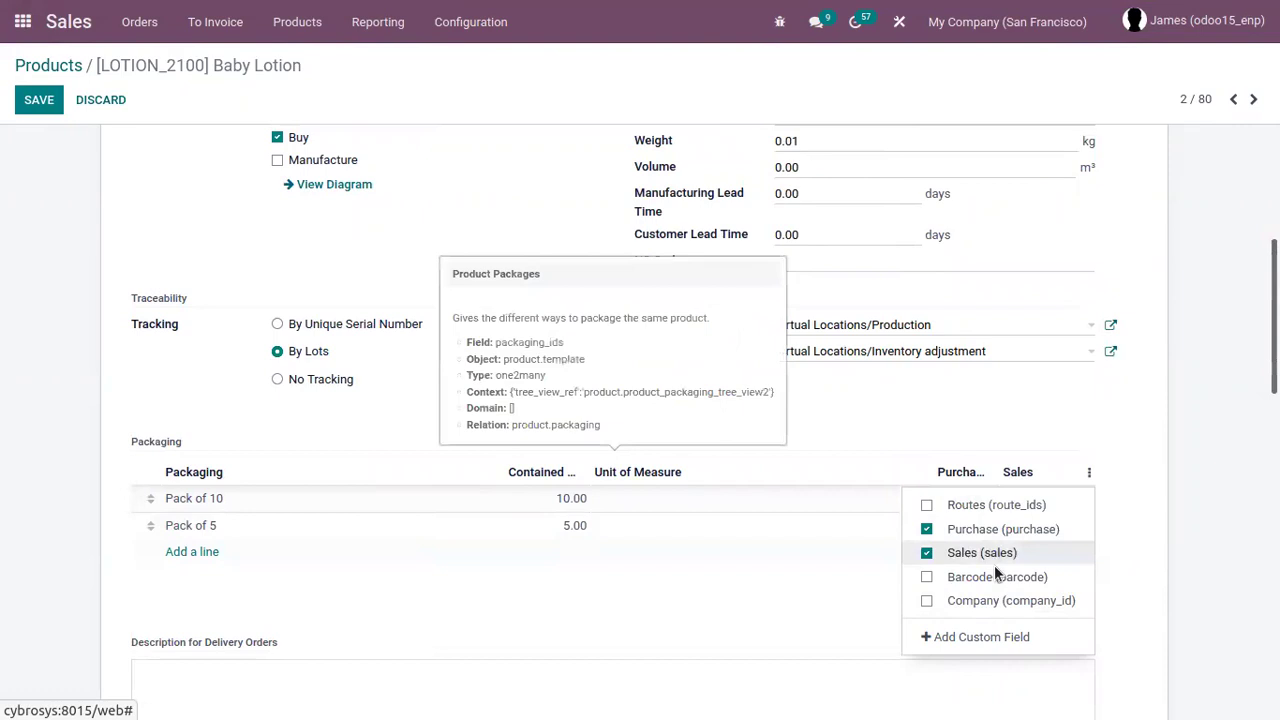
{"action": "left_click", "coordinate": [445, 334]}
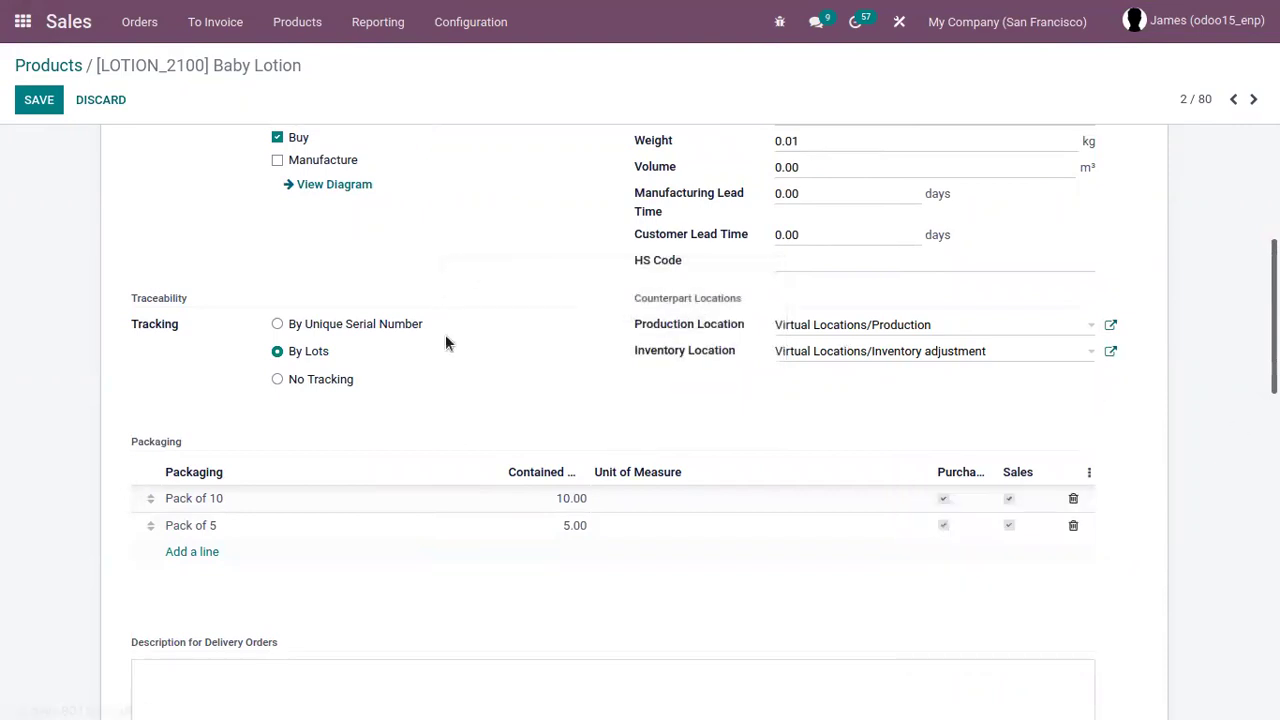
{"action": "scroll", "coordinate": [445, 334], "scroll_direction": "up", "scroll_amount": 4}
{"action": "left_click", "coordinate": [48, 101]}
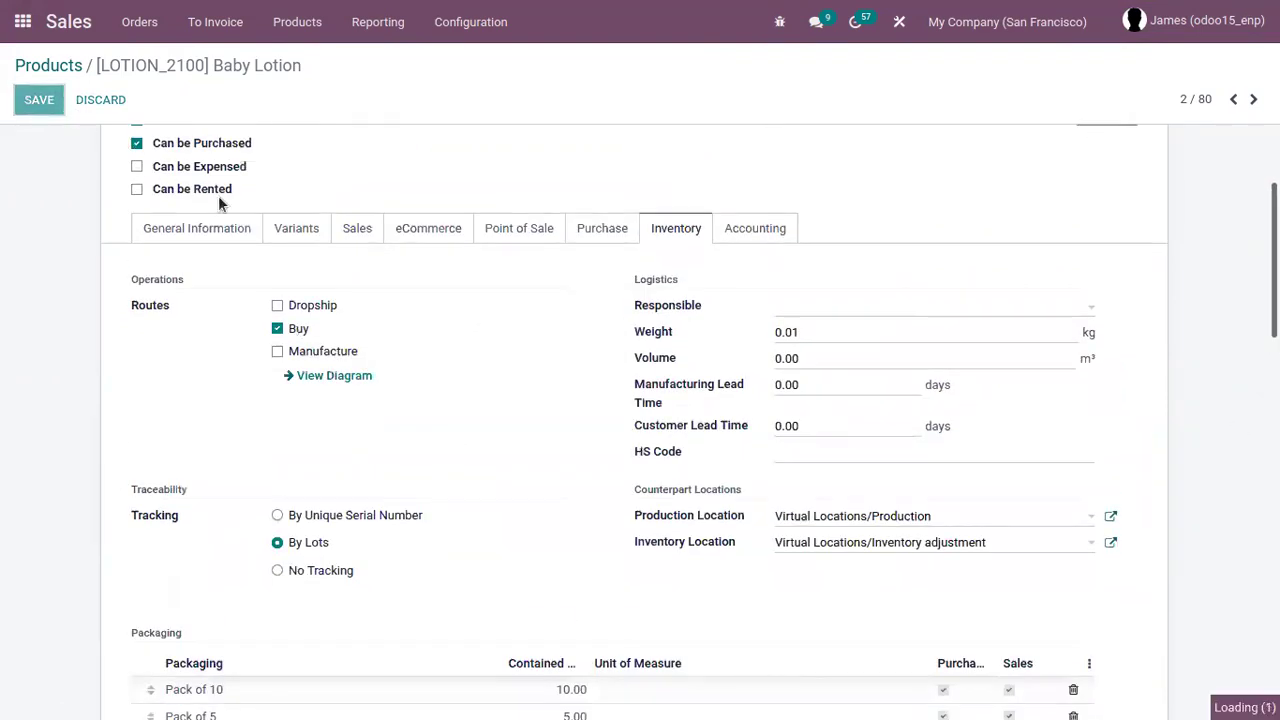
{"action": "scroll", "coordinate": [470, 400], "scroll_direction": "down", "scroll_amount": 4}
{"action": "scroll", "coordinate": [457, 400], "scroll_direction": "up", "scroll_amount": 4}
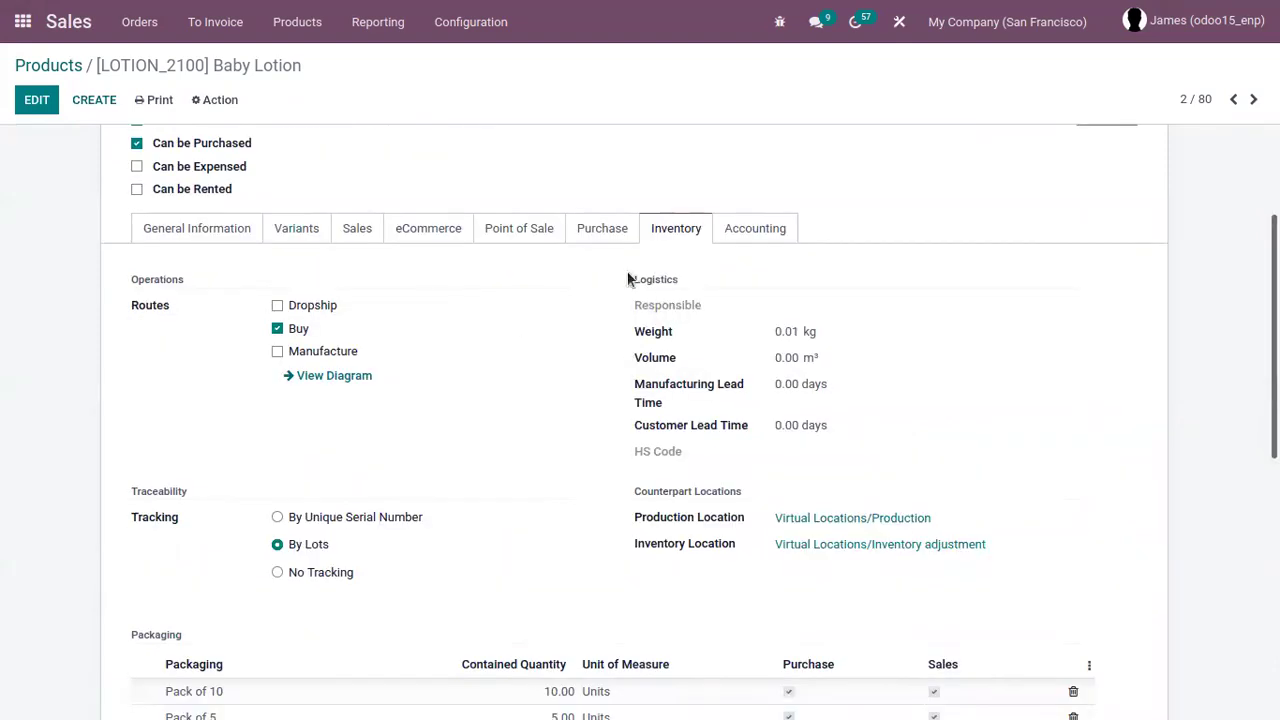
Step: Create a new sales order for the customer Deco Addict
{"action": "left_click", "coordinate": [139, 21]}
{"action": "left_click", "coordinate": [140, 85]}
{"action": "left_click", "coordinate": [43, 99]}
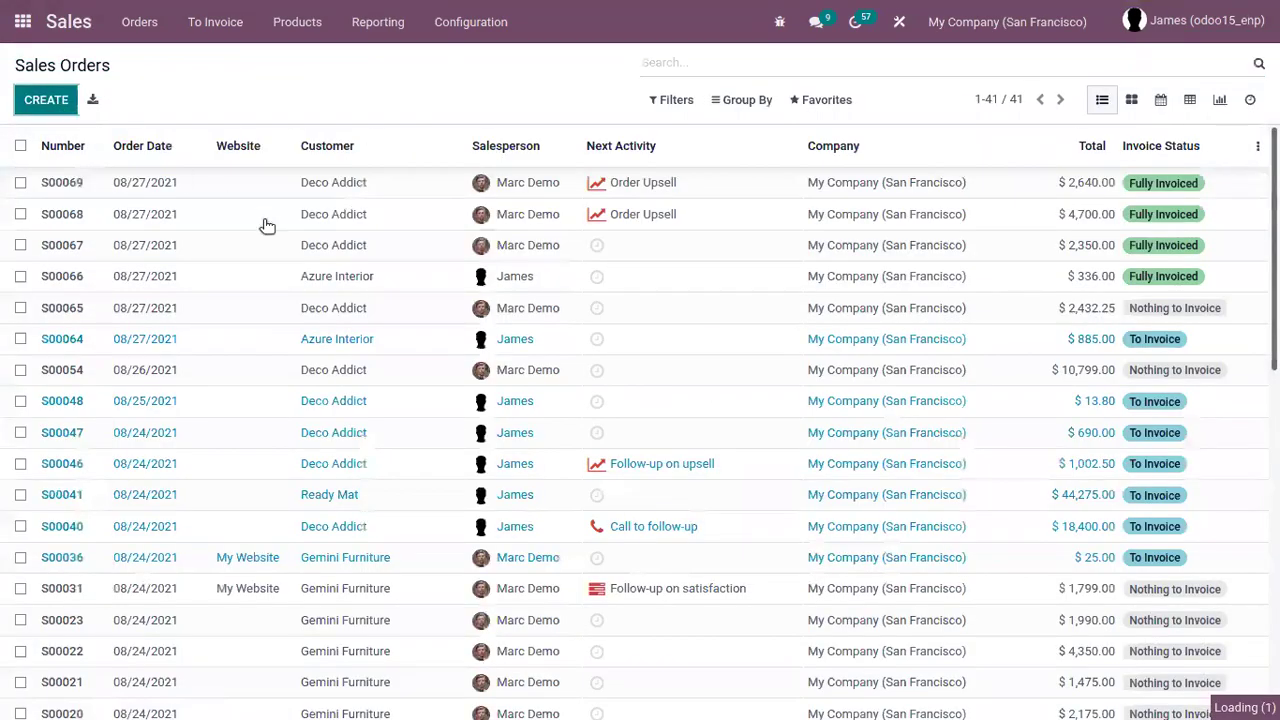
{"action": "left_click", "coordinate": [349, 309]}
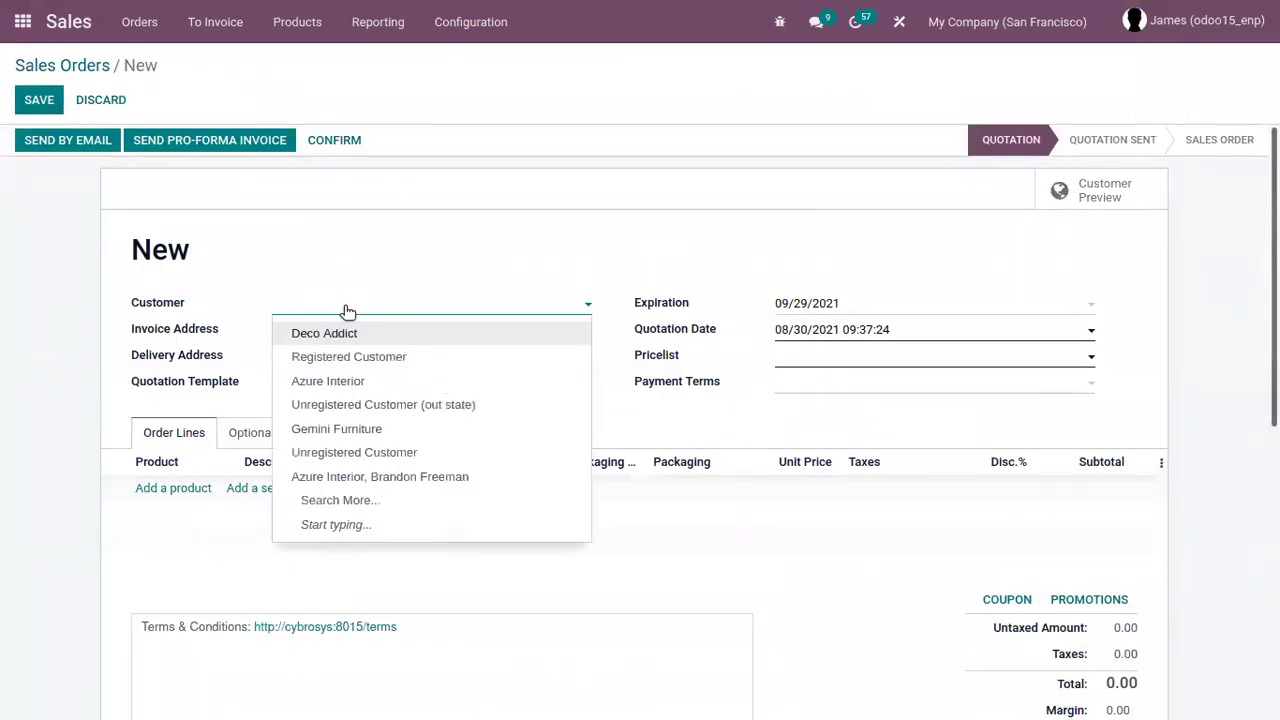
{"action": "left_click", "coordinate": [315, 333]}
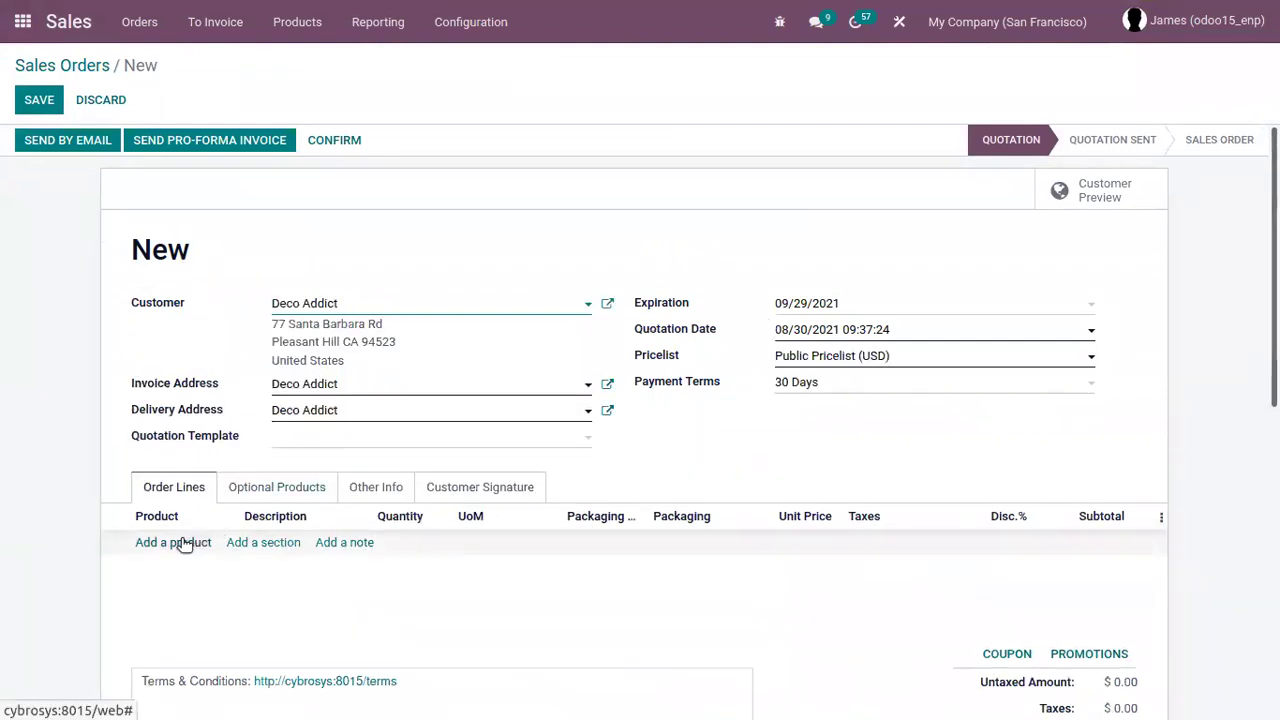
Step: Add Baby Lotion as an order line with the packaging Pack of 10, acknowledging the quantity warning
{"action": "left_click", "coordinate": [183, 543]}
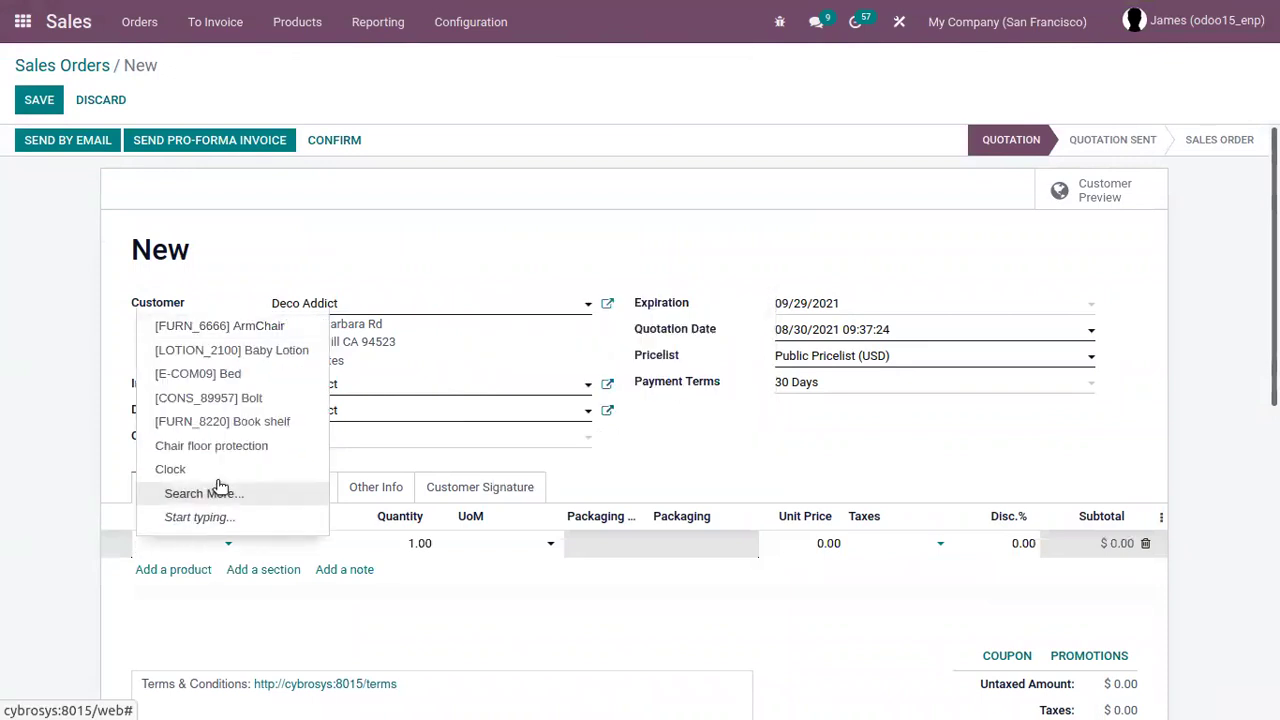
{"action": "left_click", "coordinate": [272, 352]}
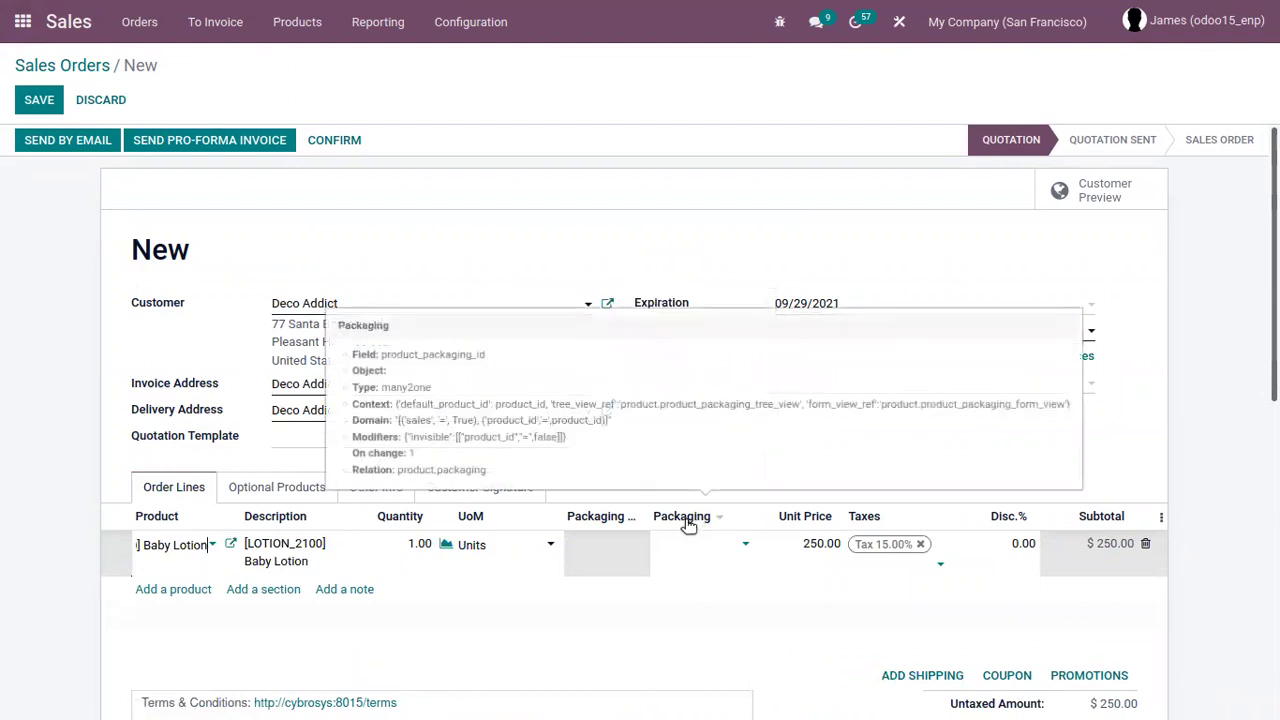
{"action": "left_click", "coordinate": [704, 544]}
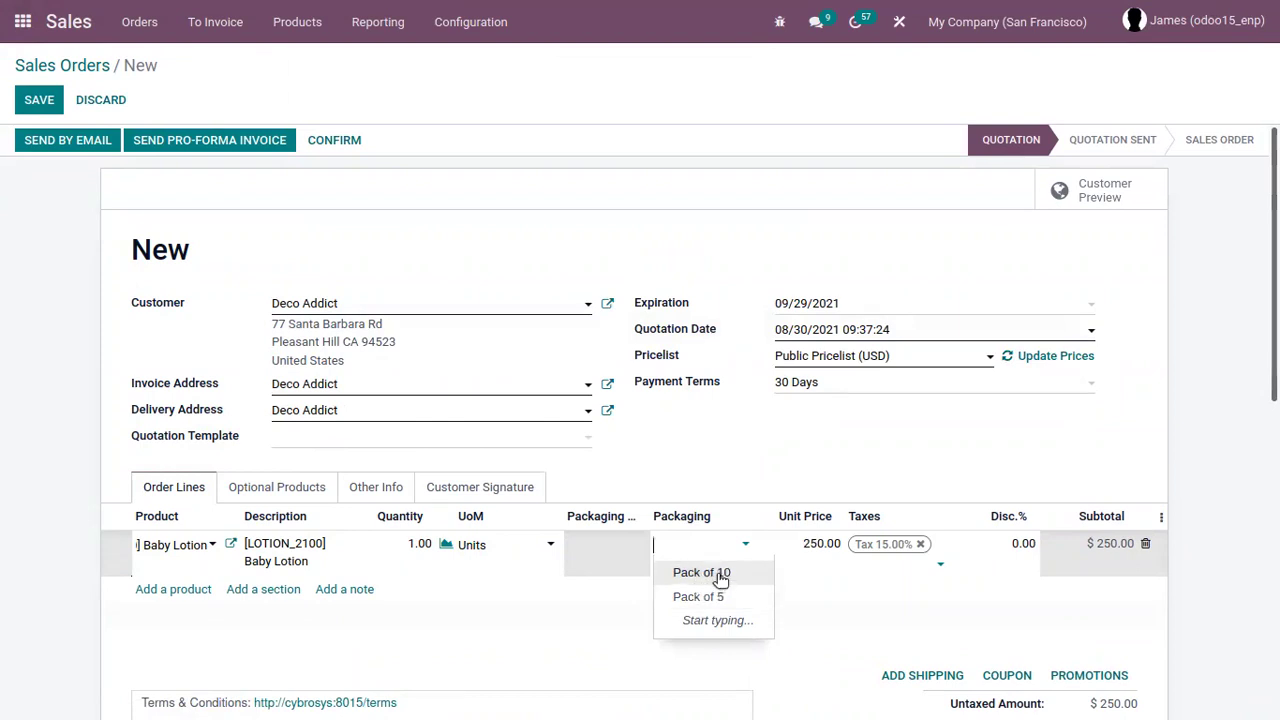
{"action": "left_click", "coordinate": [710, 572]}
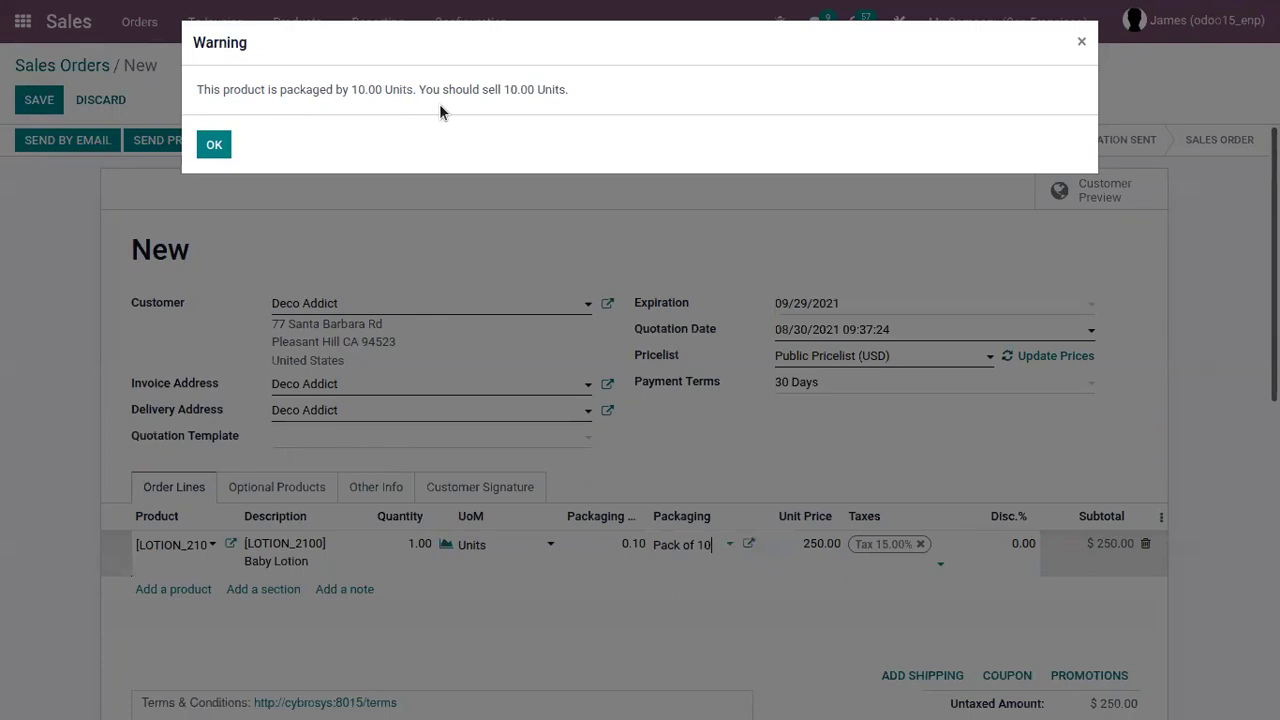
{"action": "left_click", "coordinate": [214, 145]}
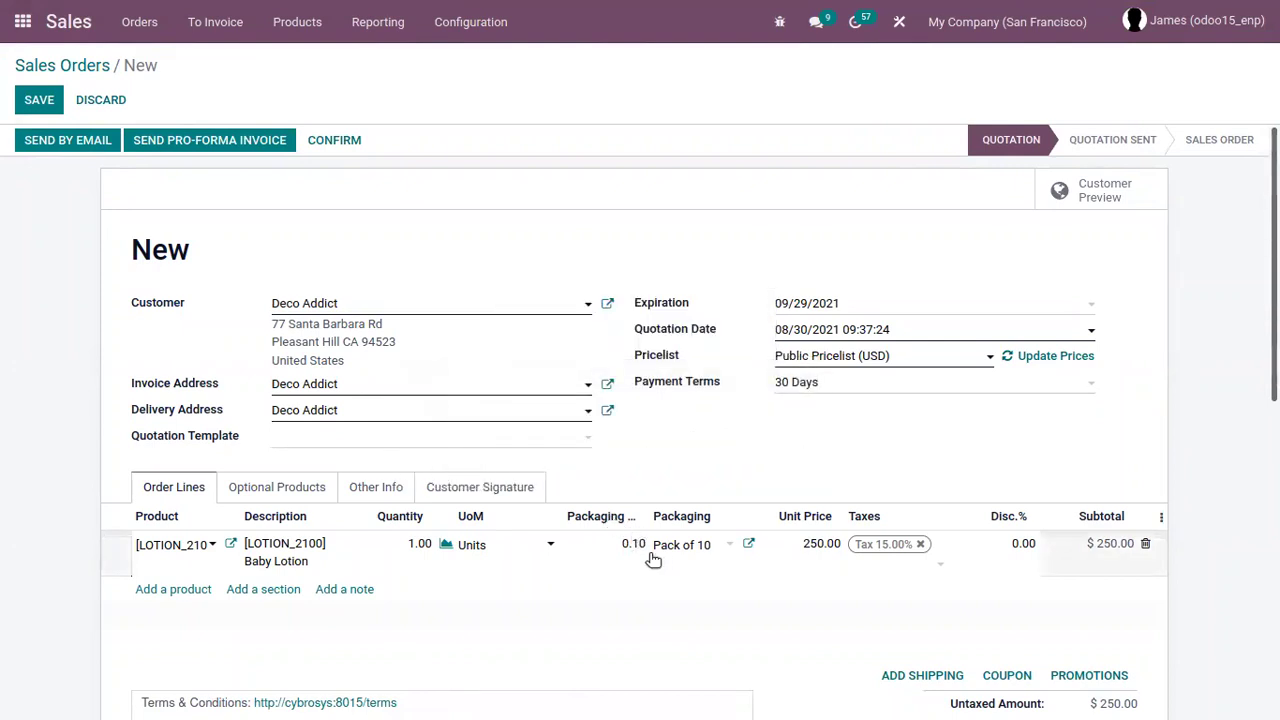
Step: Set the Baby Lotion line's quantity to 10 units and confirm the sales order
{"action": "left_click", "coordinate": [420, 542]}
{"action": "type", "text": "10"}
{"action": "left_click", "coordinate": [634, 465]}
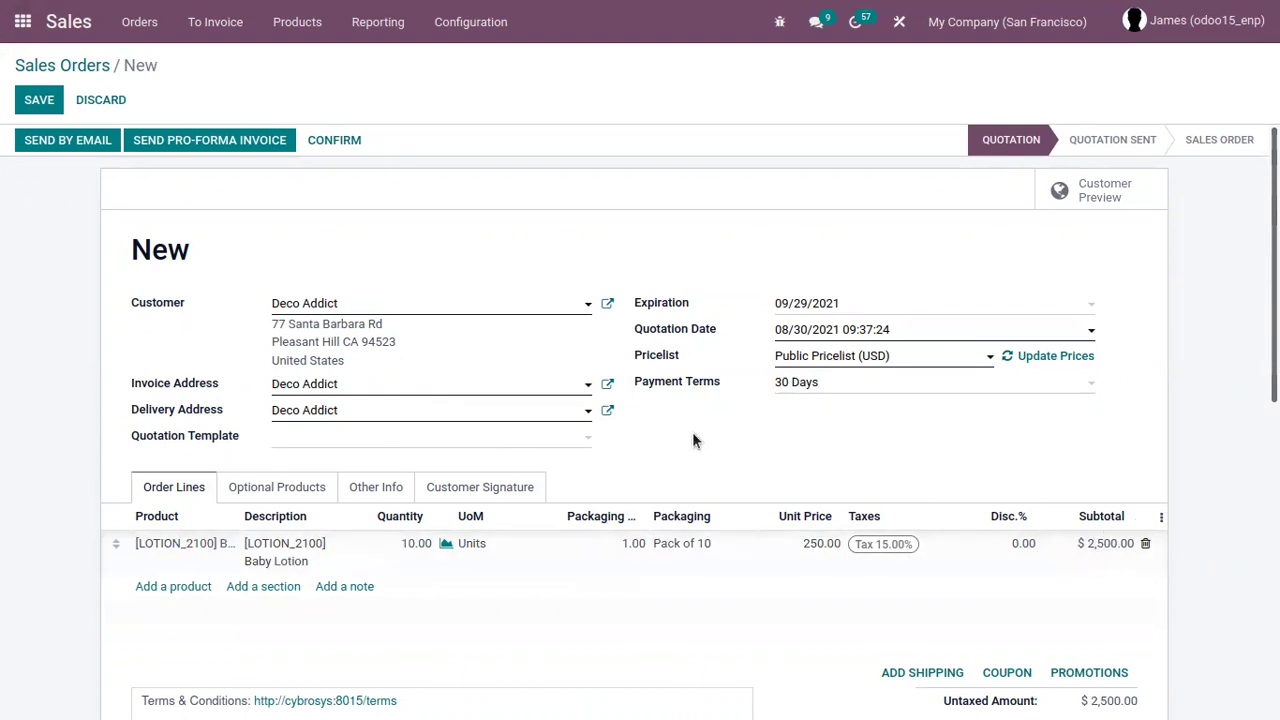
{"action": "left_click", "coordinate": [316, 146]}
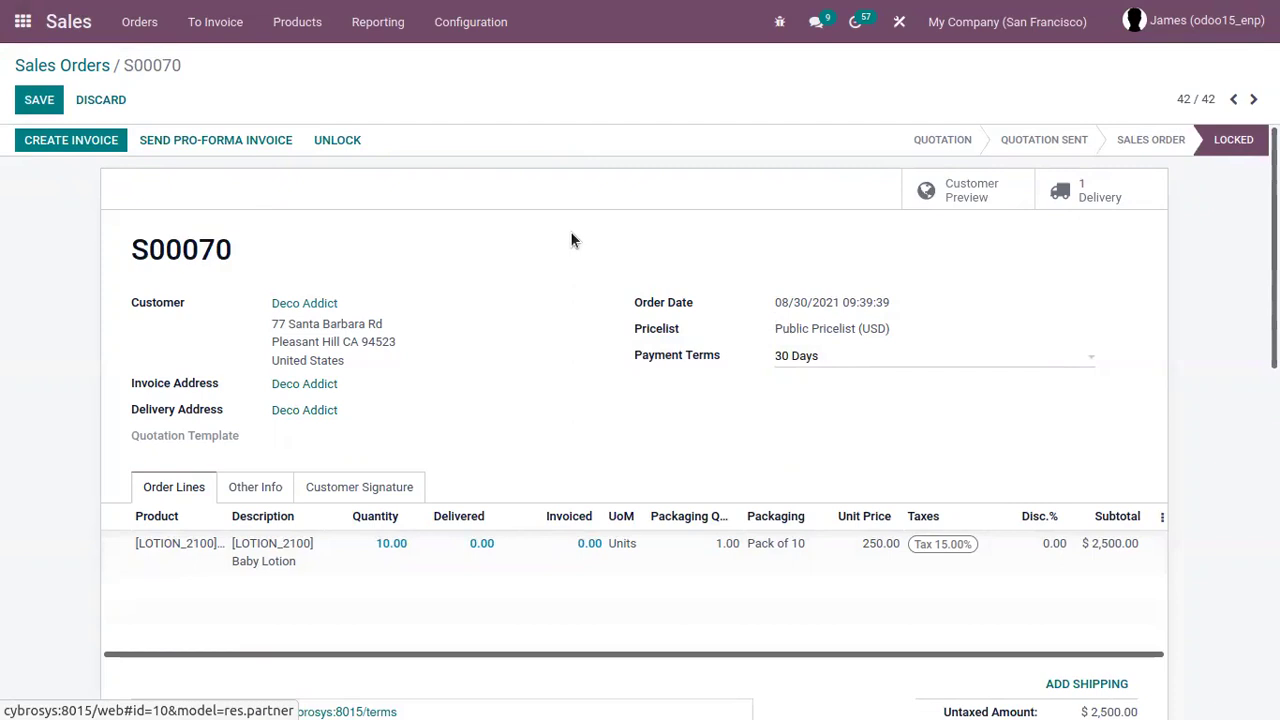
Step: Open the delivery of the Baby Lotion sales order and validate it, processing all reserved quantities immediately
{"action": "left_click", "coordinate": [1092, 197]}
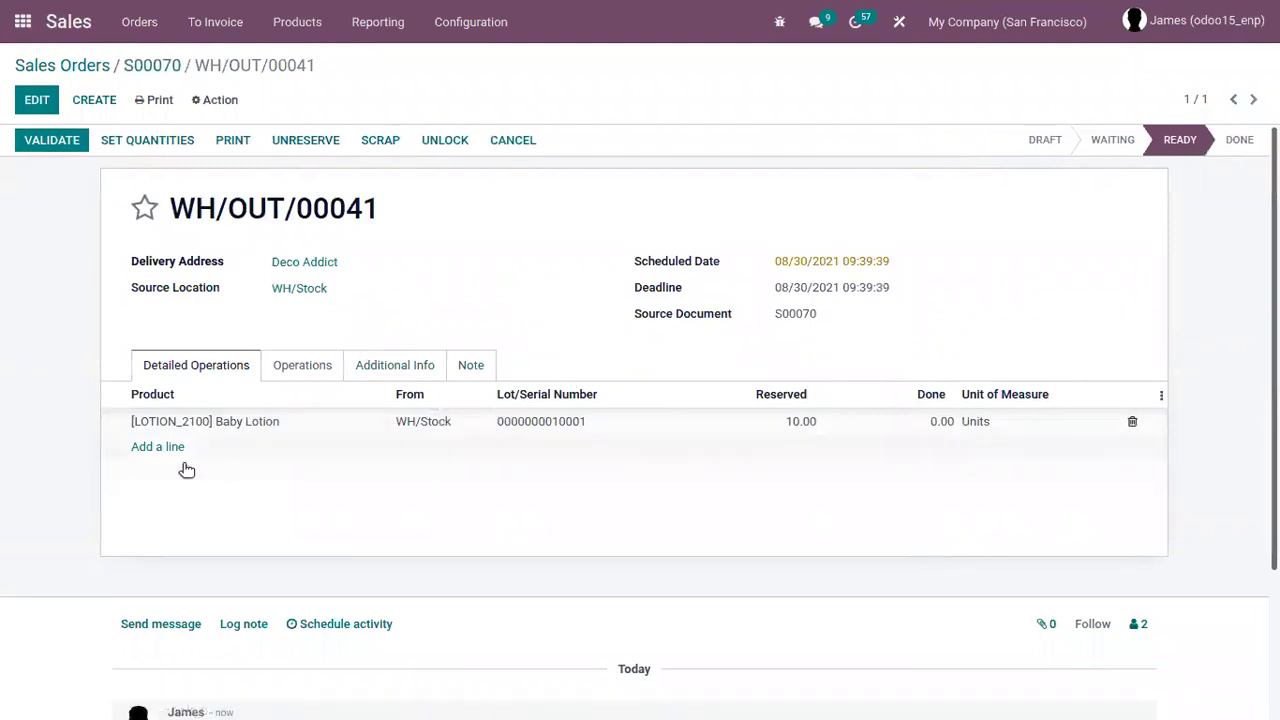
{"action": "mouse_move", "coordinate": [263, 426]}
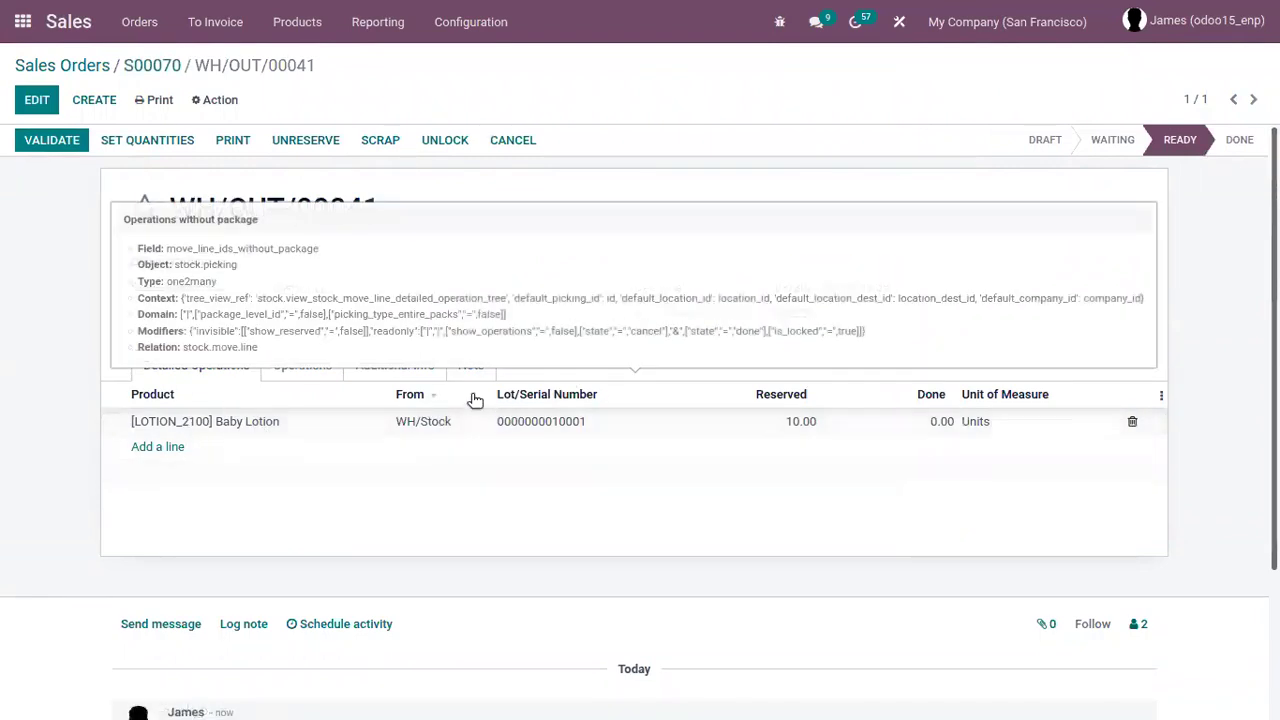
{"action": "left_click", "coordinate": [84, 140]}
{"action": "left_click", "coordinate": [229, 192]}
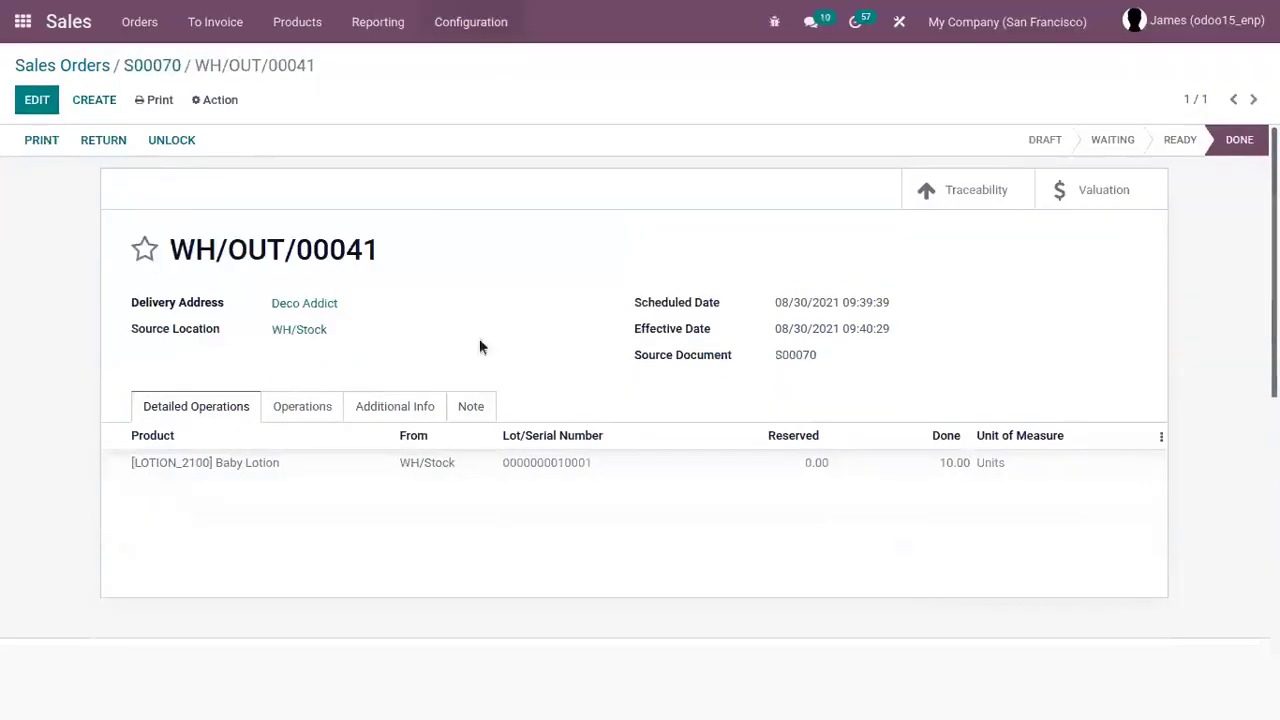
Step: Find the pack-related options in the settings, enable Packages for Inventory, and save
{"action": "left_click", "coordinate": [446, 30]}
{"action": "left_click", "coordinate": [452, 60]}
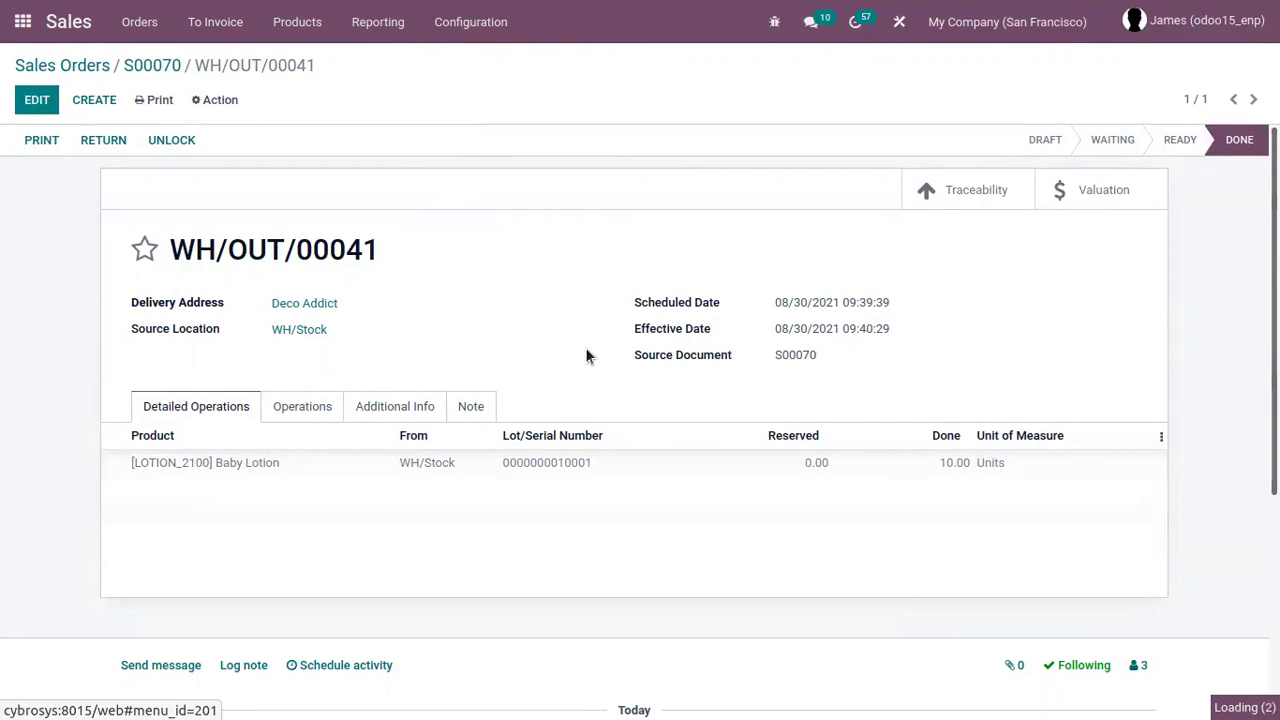
{"action": "type", "text": "pack"}
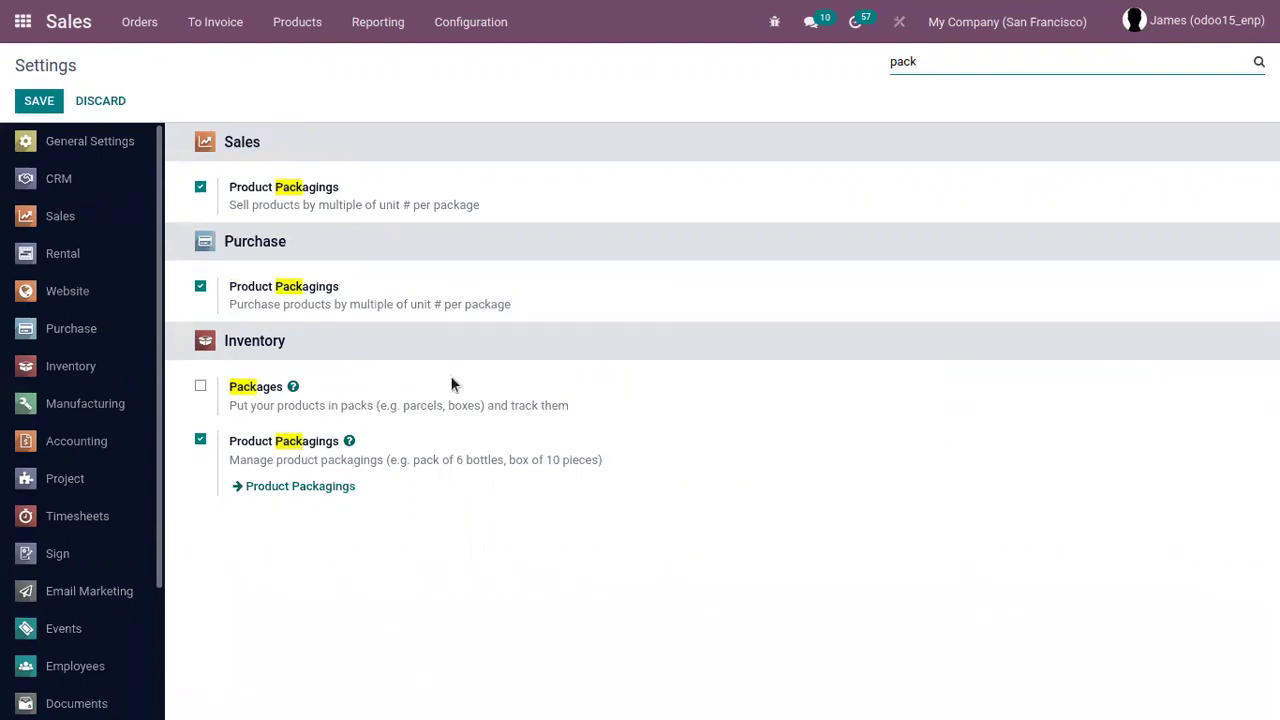
{"action": "left_click", "coordinate": [201, 387]}
{"action": "left_click", "coordinate": [39, 101]}
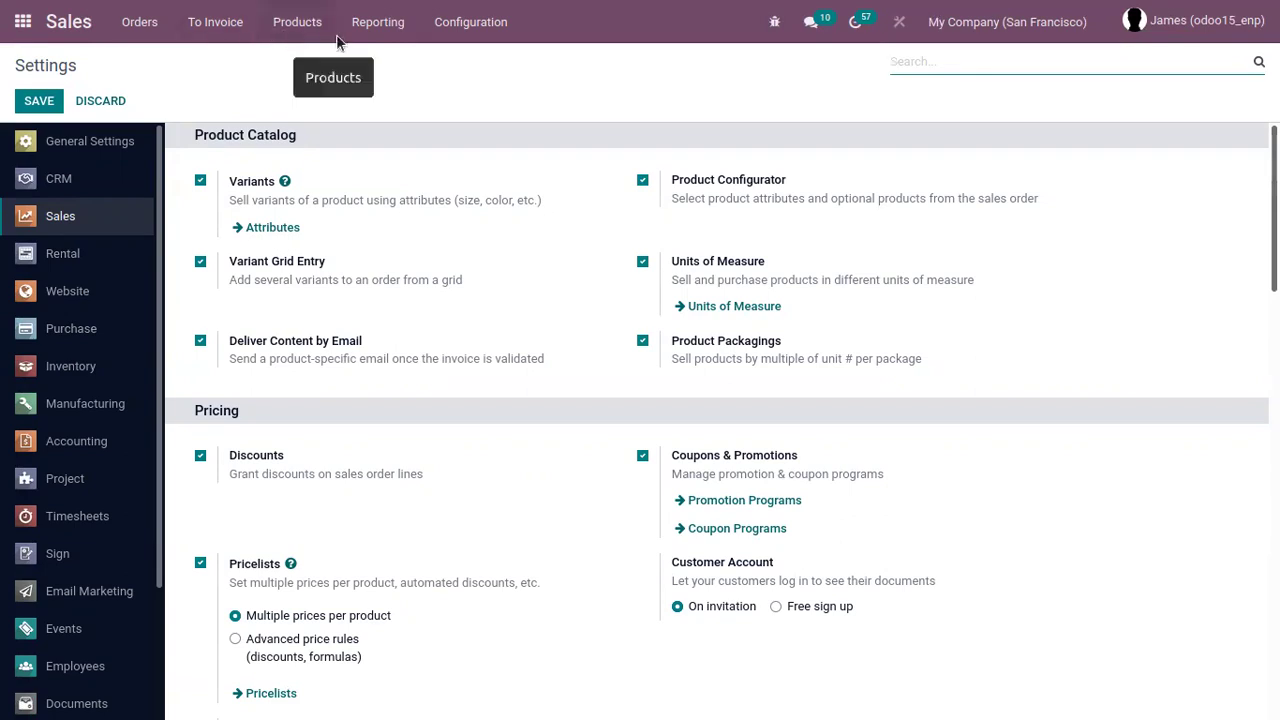
Step: Create a new sales order for the customer Azure Interior
{"action": "left_click", "coordinate": [445, 22]}
{"action": "mouse_move", "coordinate": [267, 34]}
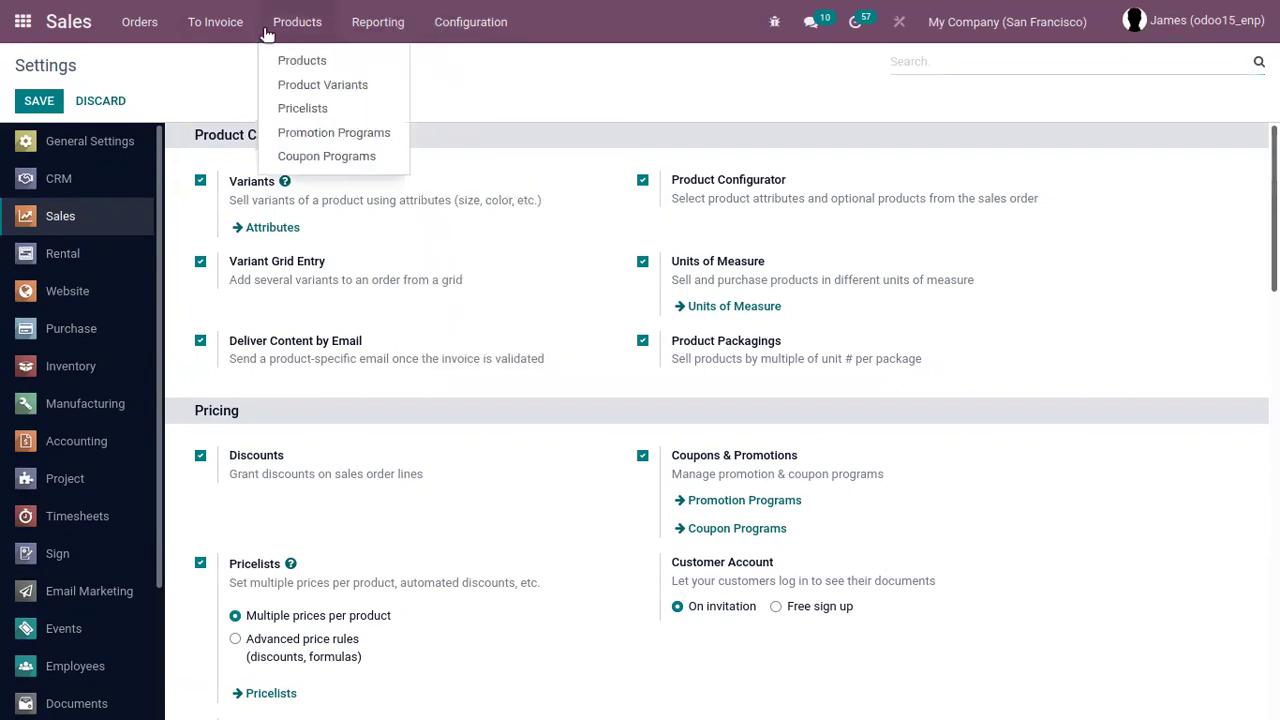
{"action": "mouse_move", "coordinate": [140, 22]}
{"action": "left_click", "coordinate": [160, 85]}
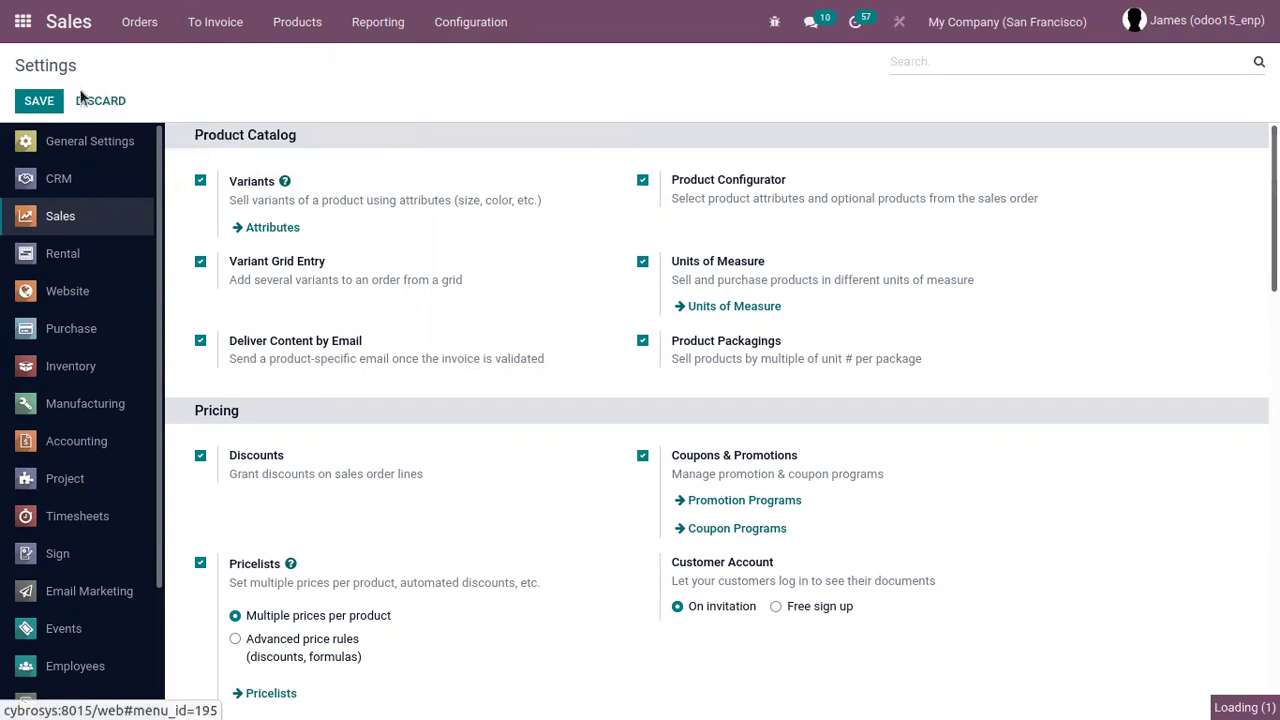
{"action": "left_click", "coordinate": [42, 100]}
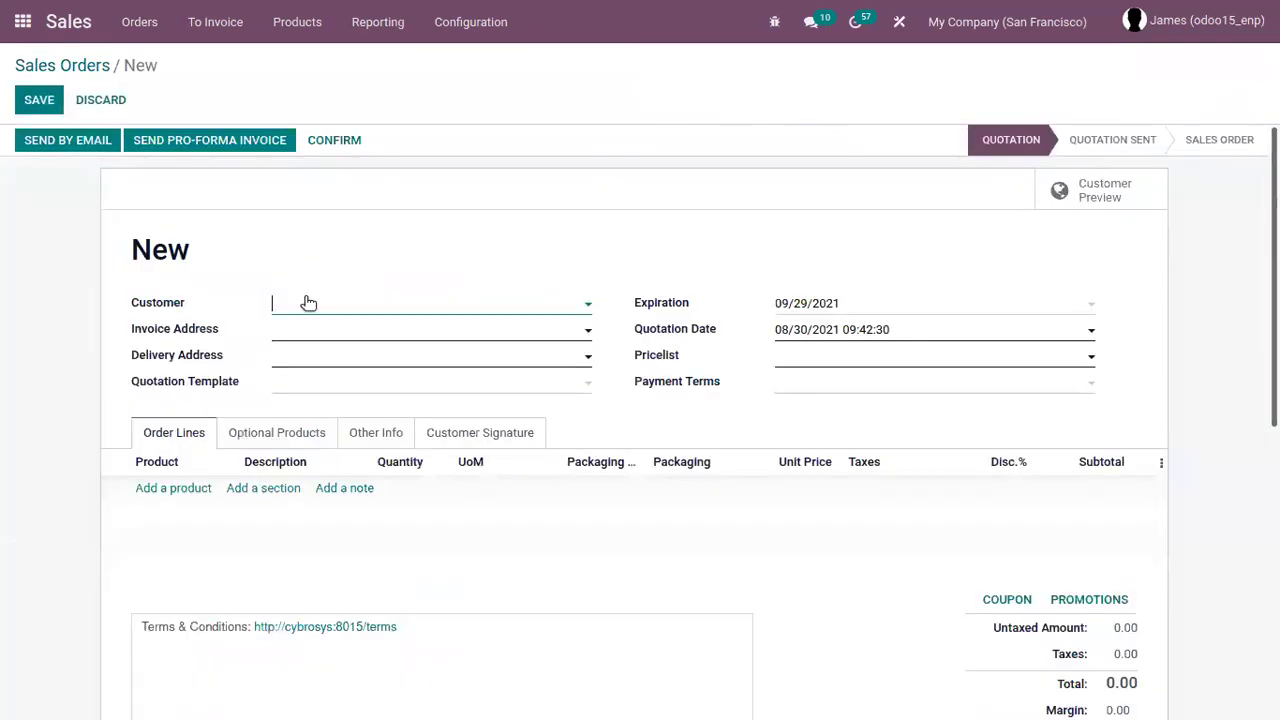
{"action": "left_click", "coordinate": [308, 302]}
{"action": "left_click", "coordinate": [354, 380]}
Step: Add the products Book shelf and Bed as order lines on the quotation
{"action": "left_click", "coordinate": [192, 540]}
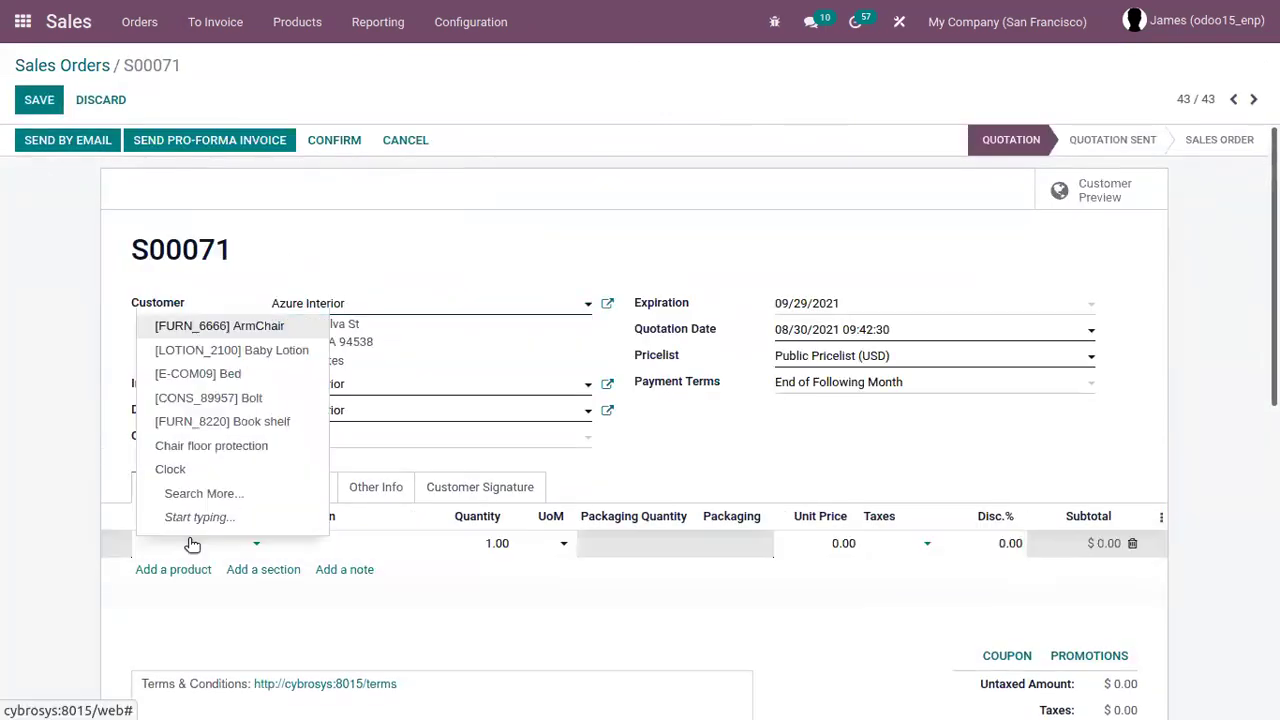
{"action": "type", "text": "boo"}
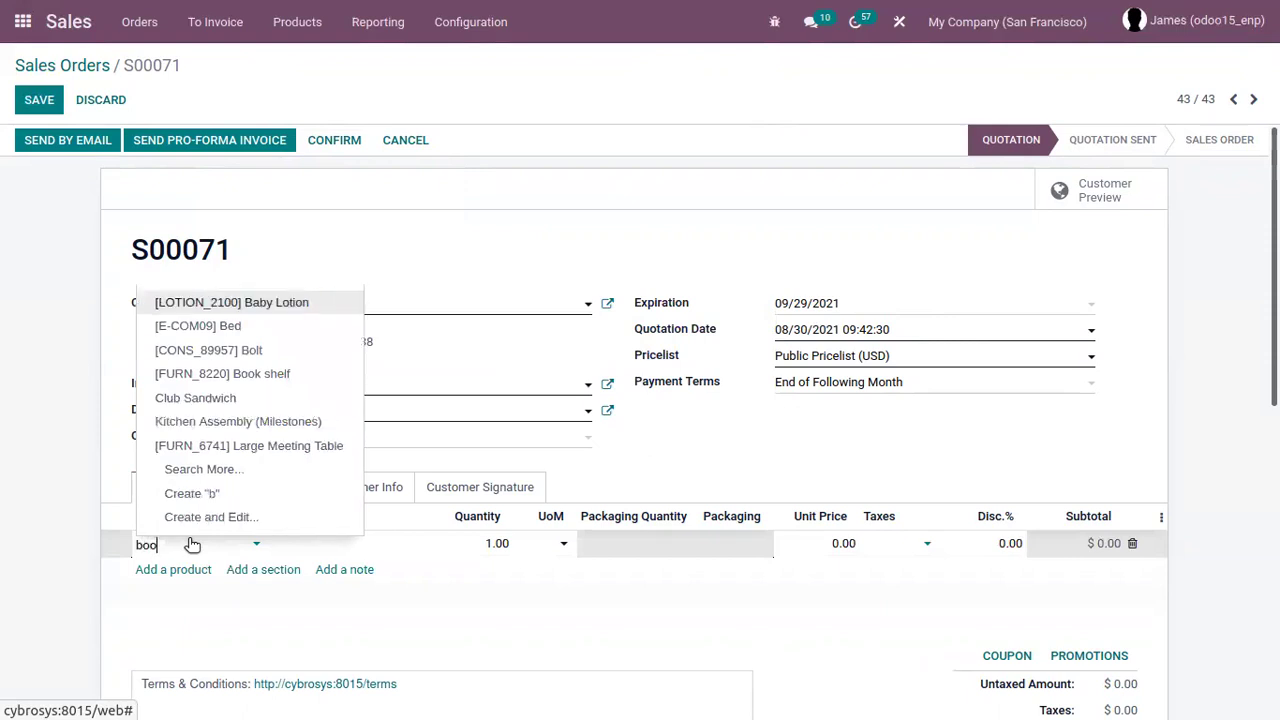
{"action": "left_click", "coordinate": [226, 573]}
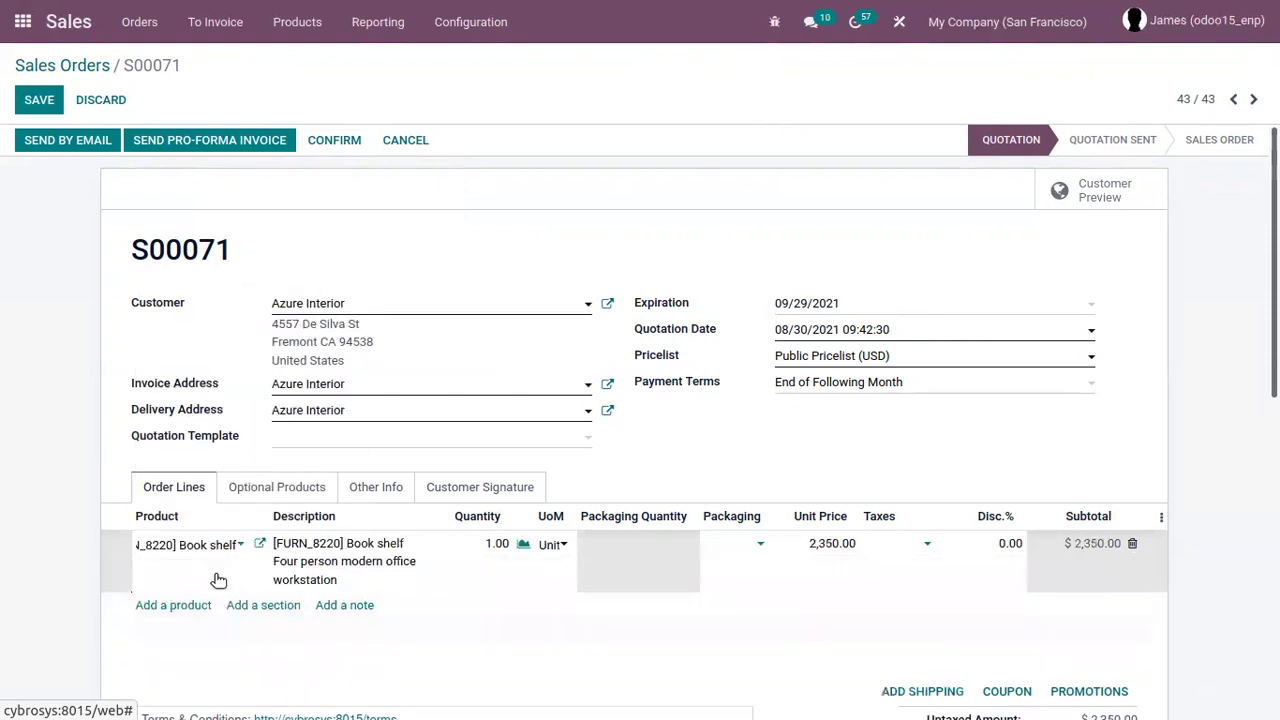
{"action": "left_click", "coordinate": [188, 607]}
{"action": "type", "text": "bed"}
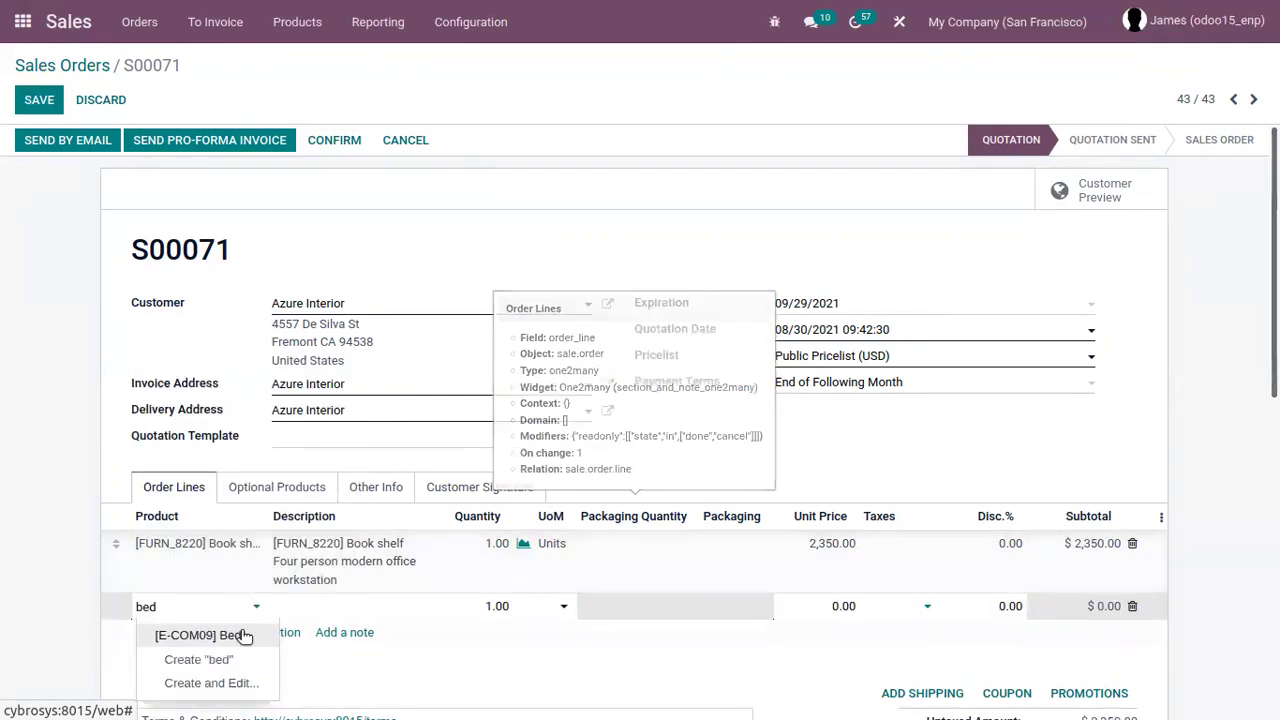
{"action": "left_click", "coordinate": [232, 634]}
Step: Add Curtains as a third order line with a quantity of 2 units
{"action": "left_click", "coordinate": [185, 630]}
{"action": "type", "text": "cur"}
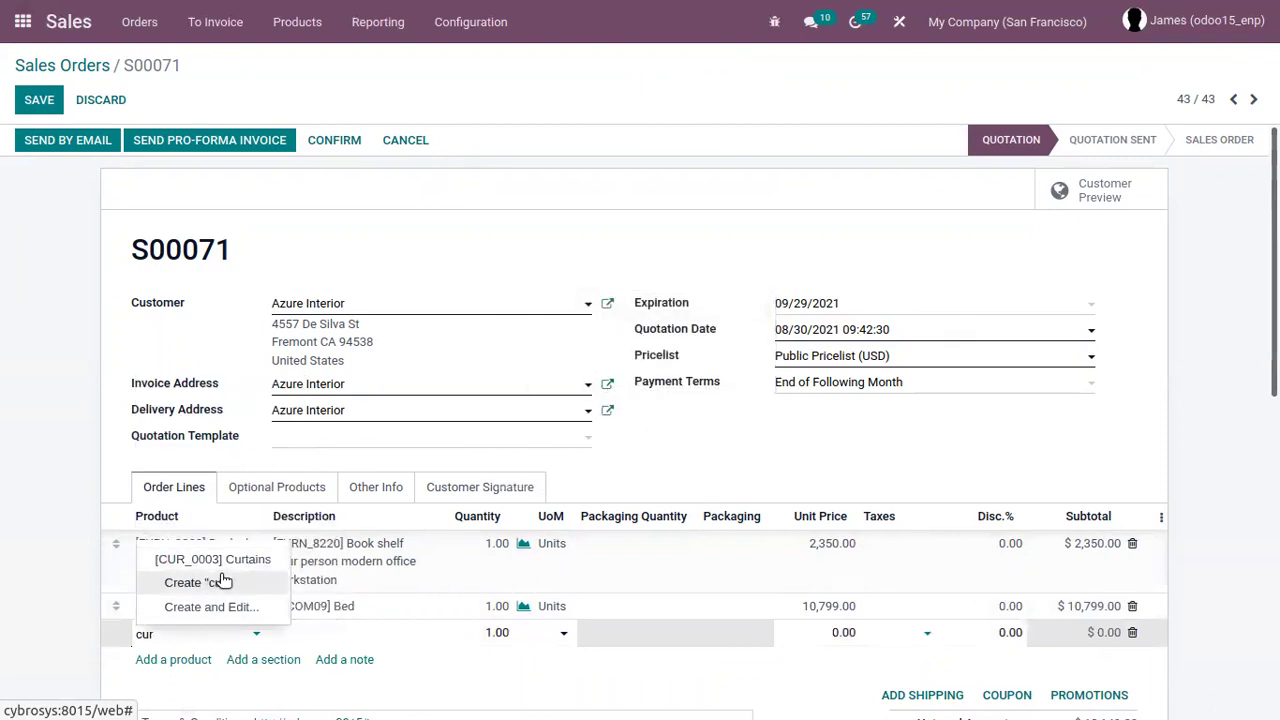
{"action": "left_click", "coordinate": [220, 565]}
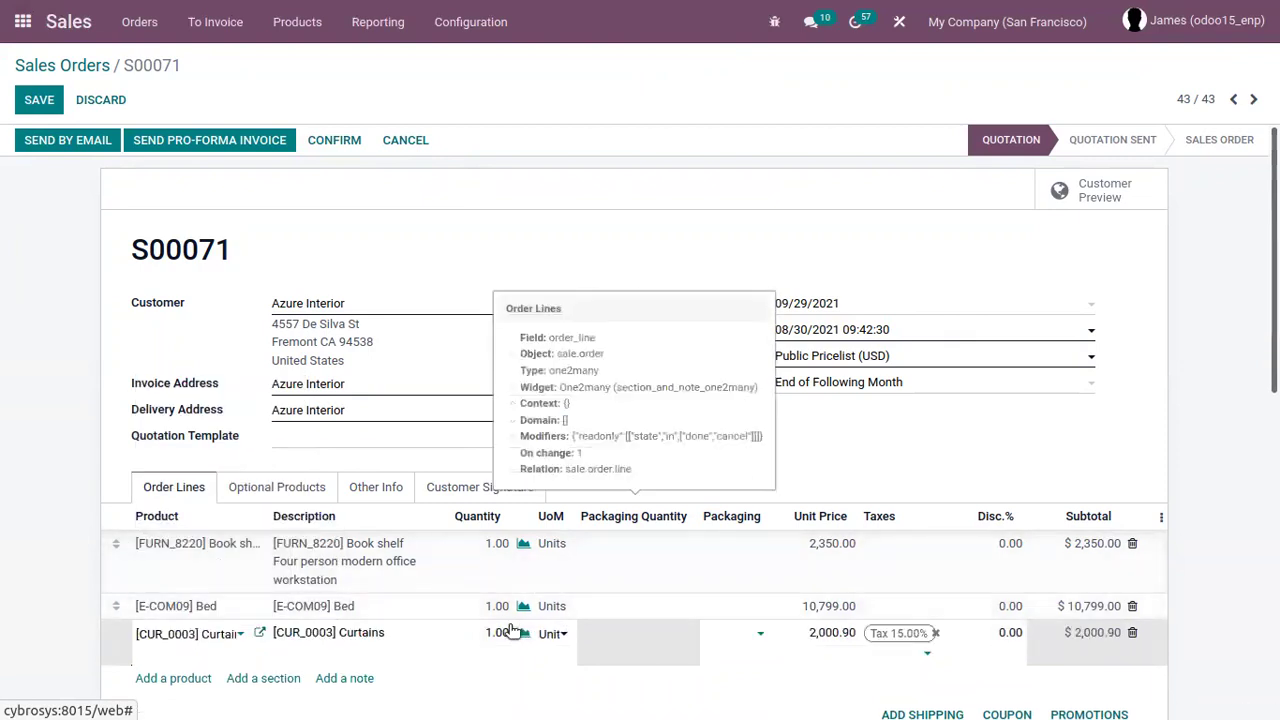
{"action": "left_click", "coordinate": [496, 634]}
{"action": "type", "text": "2"}
{"action": "left_click", "coordinate": [677, 466]}
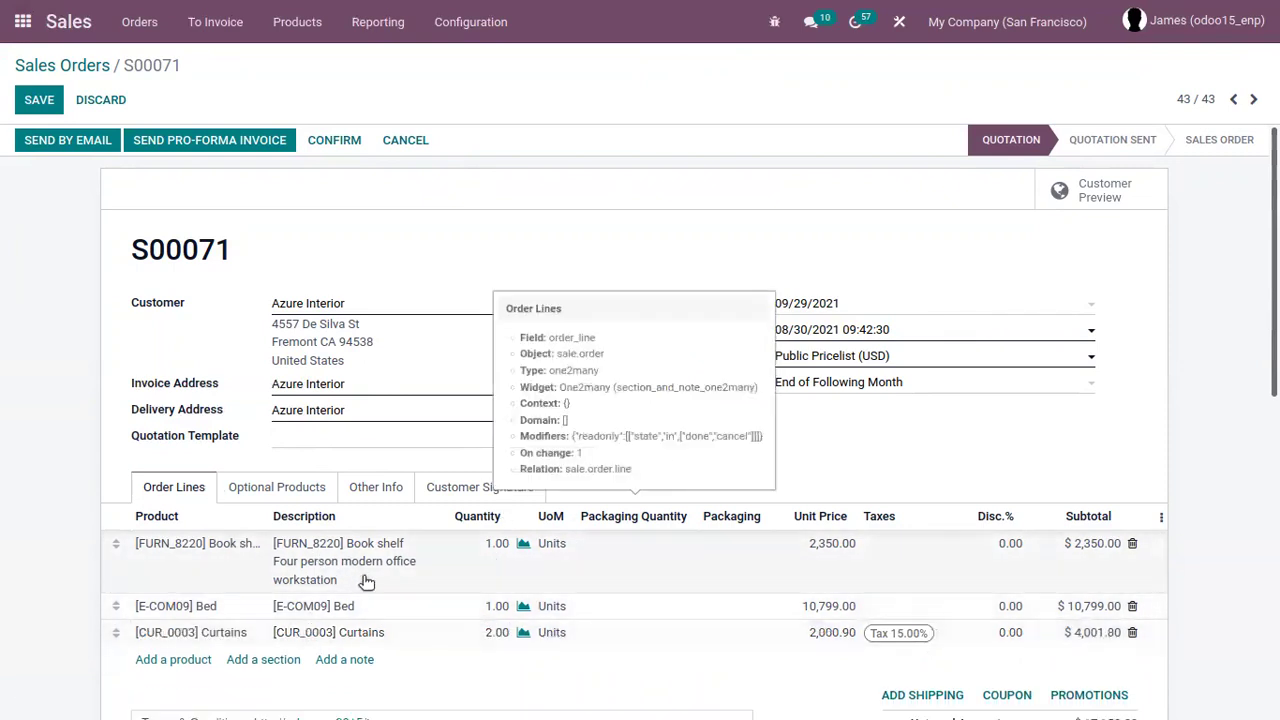
Step: Confirm the Azure Interior sales order and open its delivery order at the detailed operations
{"action": "left_click", "coordinate": [336, 146]}
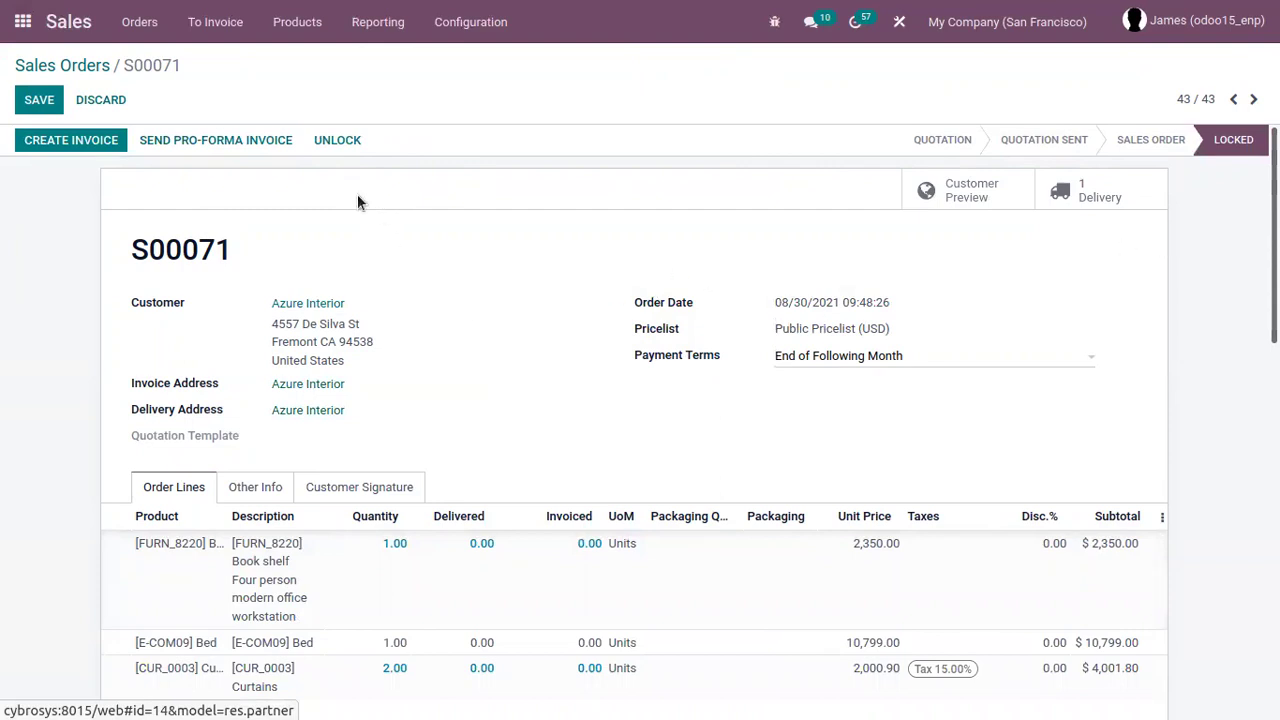
{"action": "left_click", "coordinate": [1062, 180]}
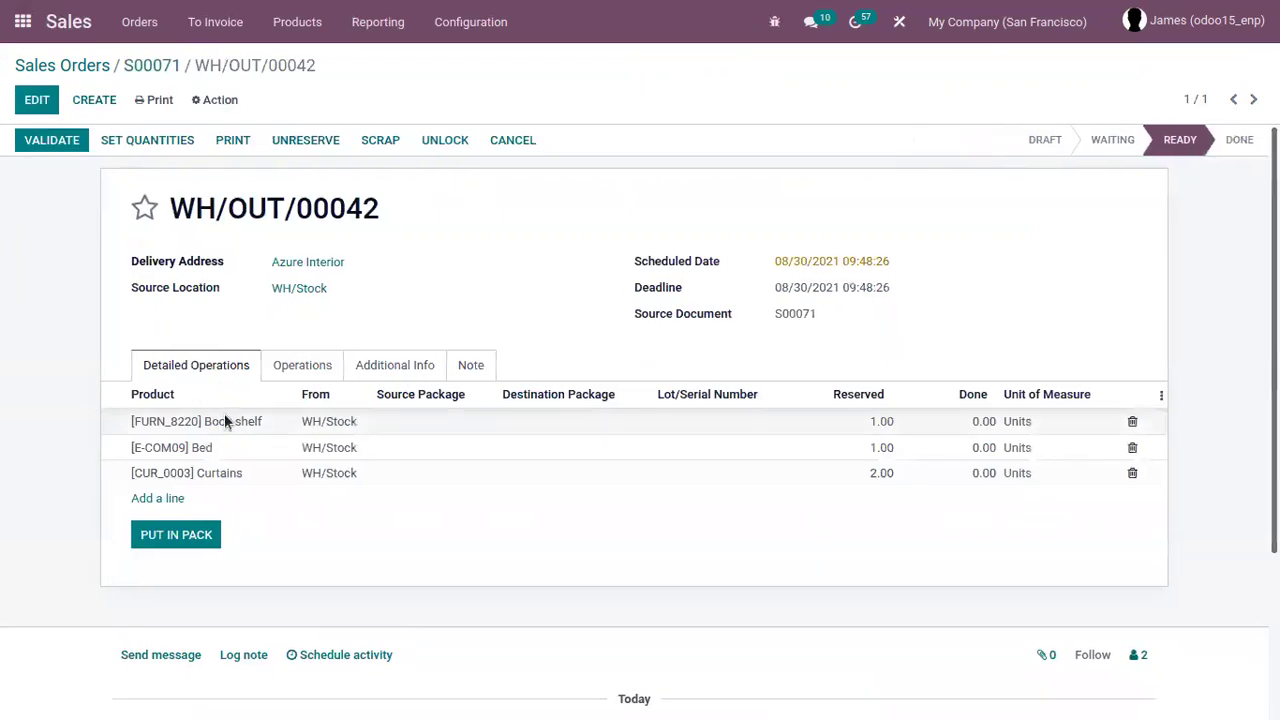
{"action": "scroll", "coordinate": [224, 413], "scroll_direction": "down", "scroll_amount": 2}
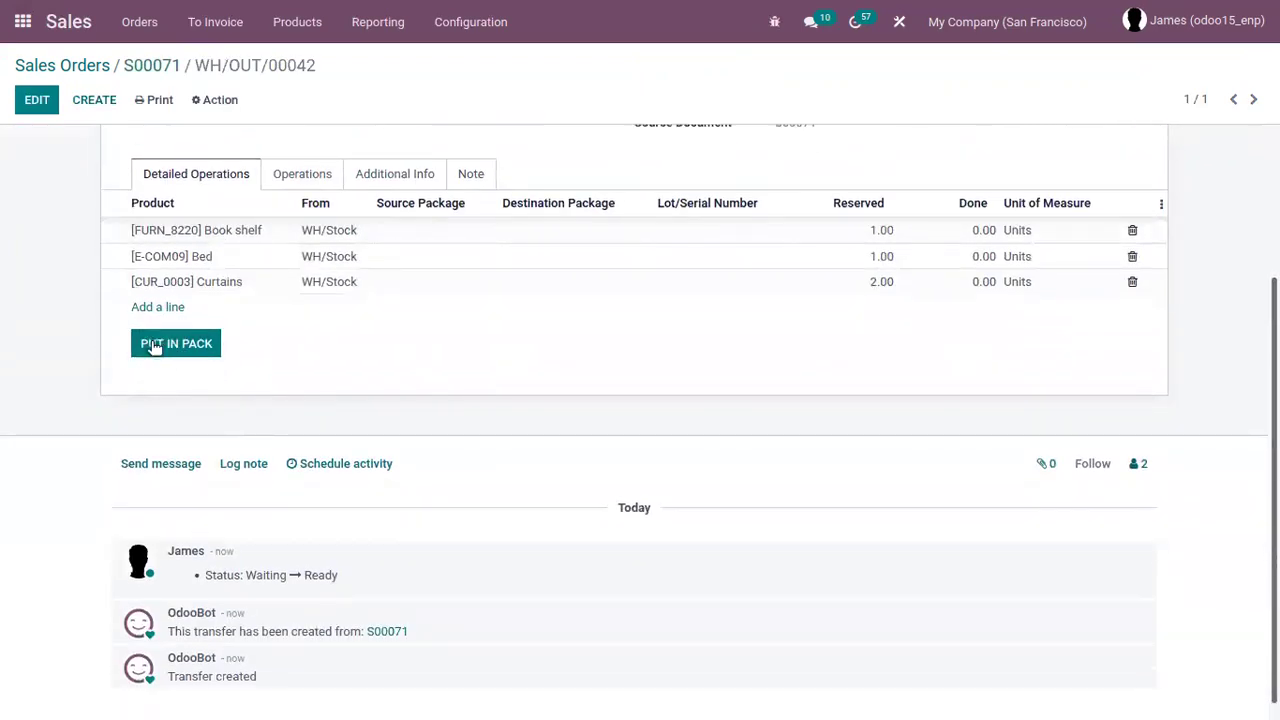
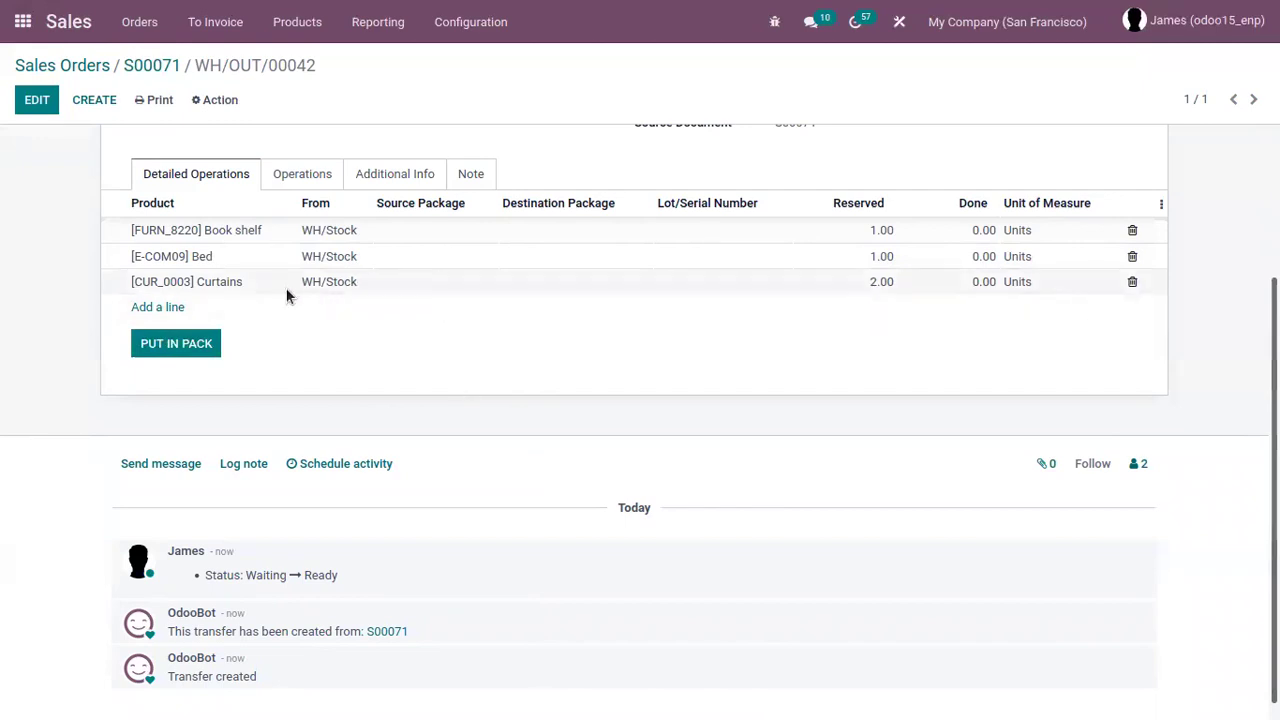
Step: Set the done quantity to 1 unit for both the Bed and Curtains lines of the delivery
{"action": "mouse_move", "coordinate": [238, 282]}
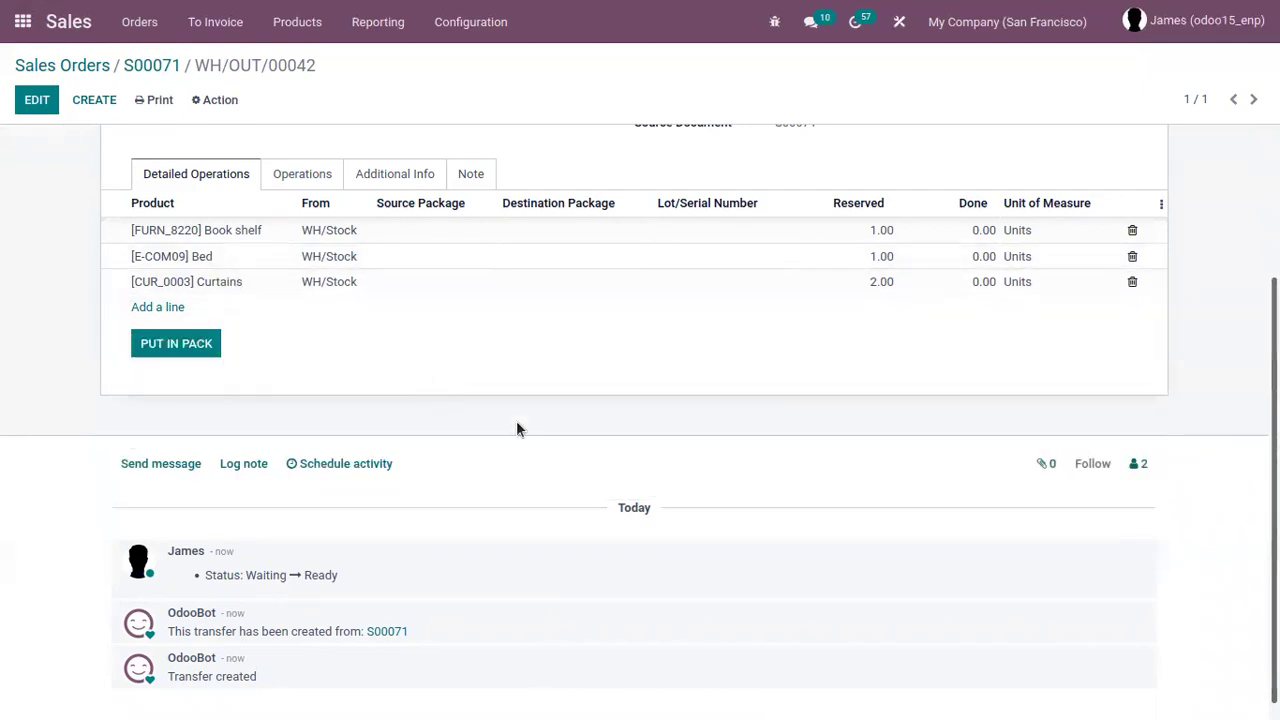
{"action": "left_click", "coordinate": [982, 258]}
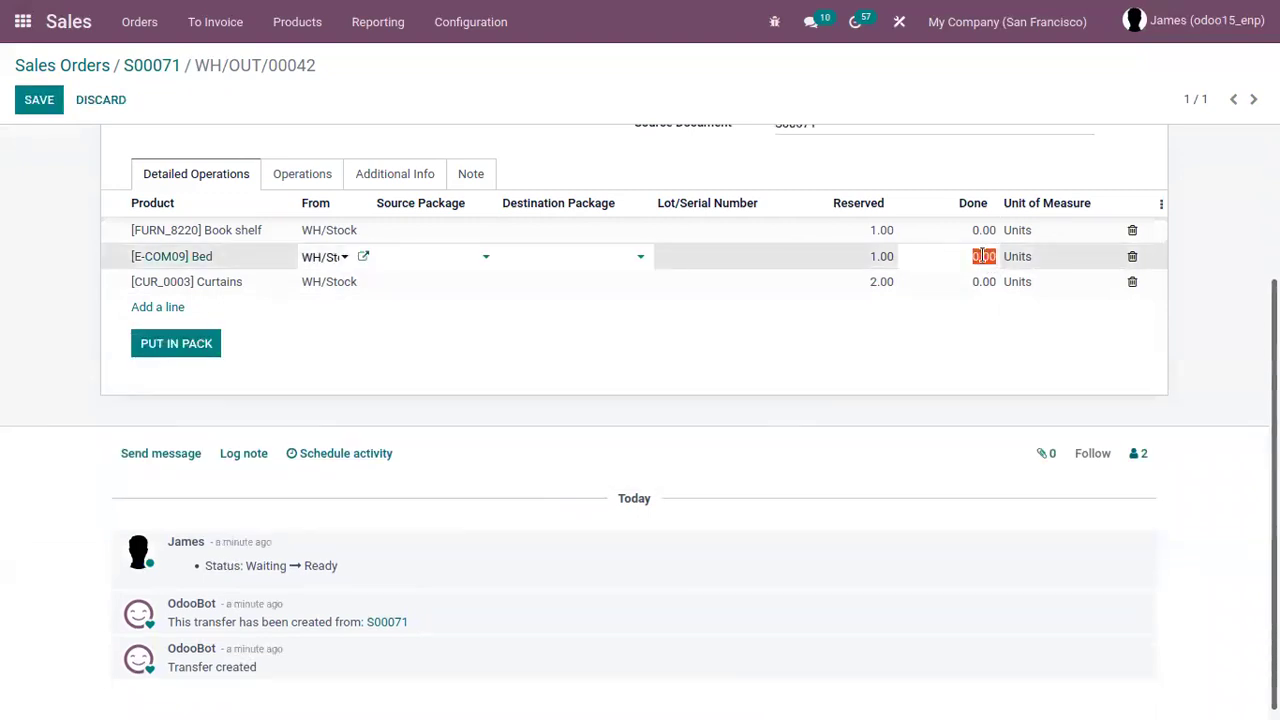
{"action": "mouse_move", "coordinate": [976, 259]}
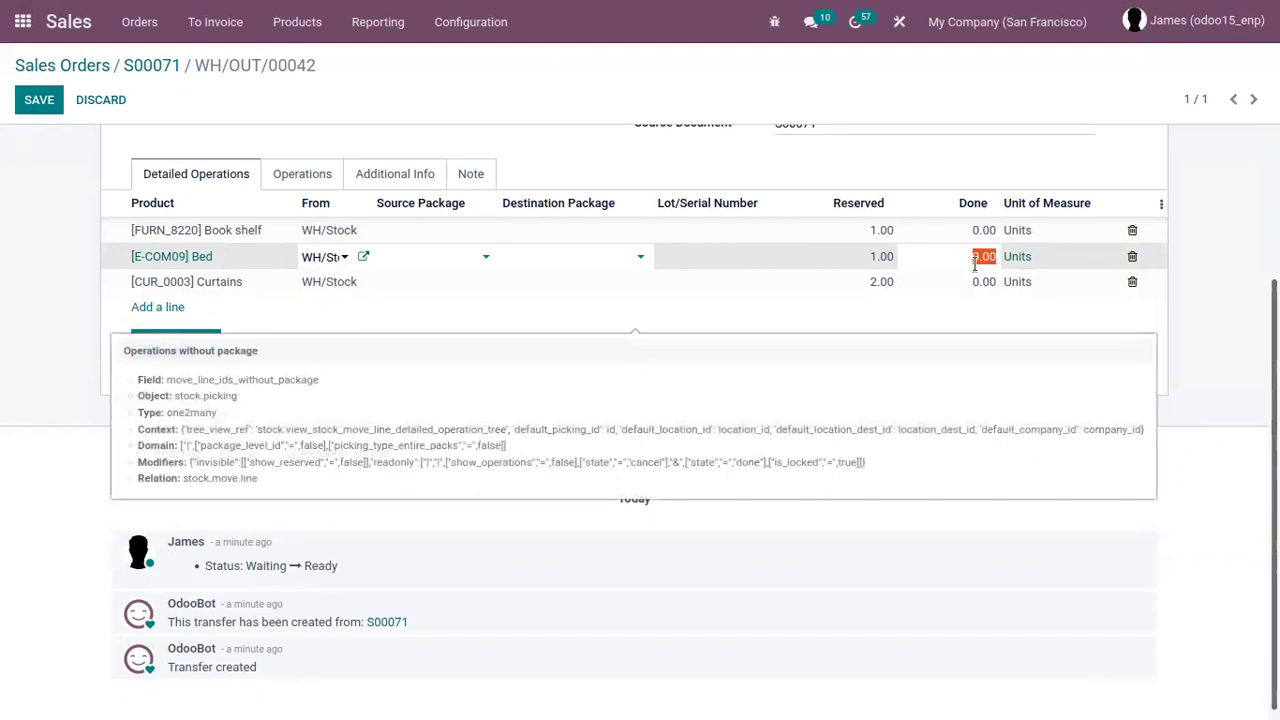
{"action": "type", "text": "1"}
{"action": "left_click", "coordinate": [985, 278]}
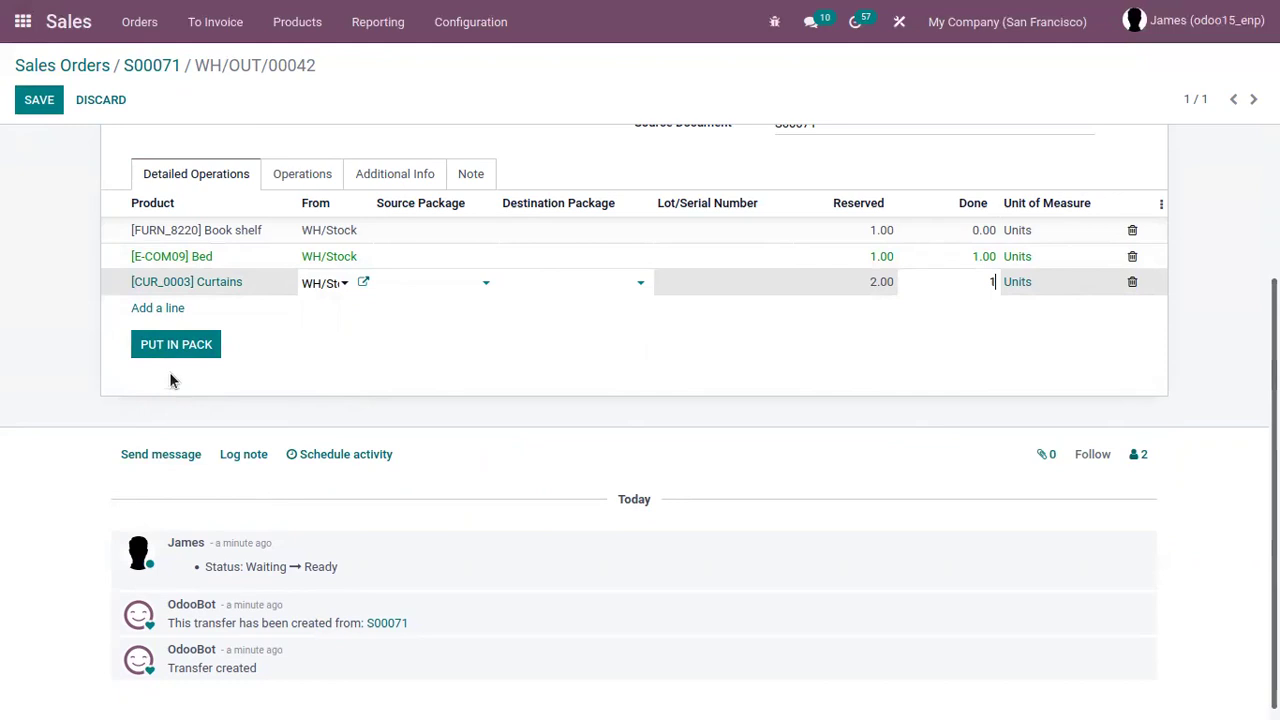
Step: Review the destination packages offered for the Curtains line without selecting one
{"action": "scroll", "coordinate": [300, 380], "scroll_direction": "up", "scroll_amount": 2}
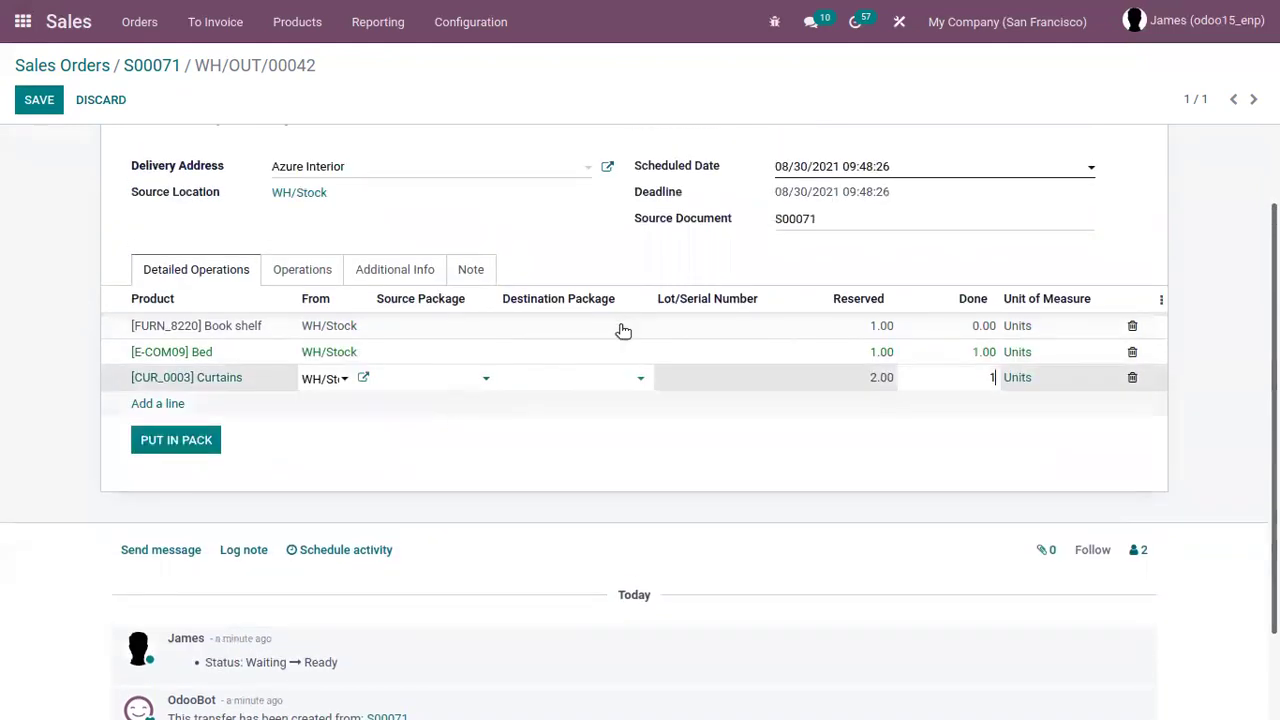
{"action": "left_click", "coordinate": [566, 382]}
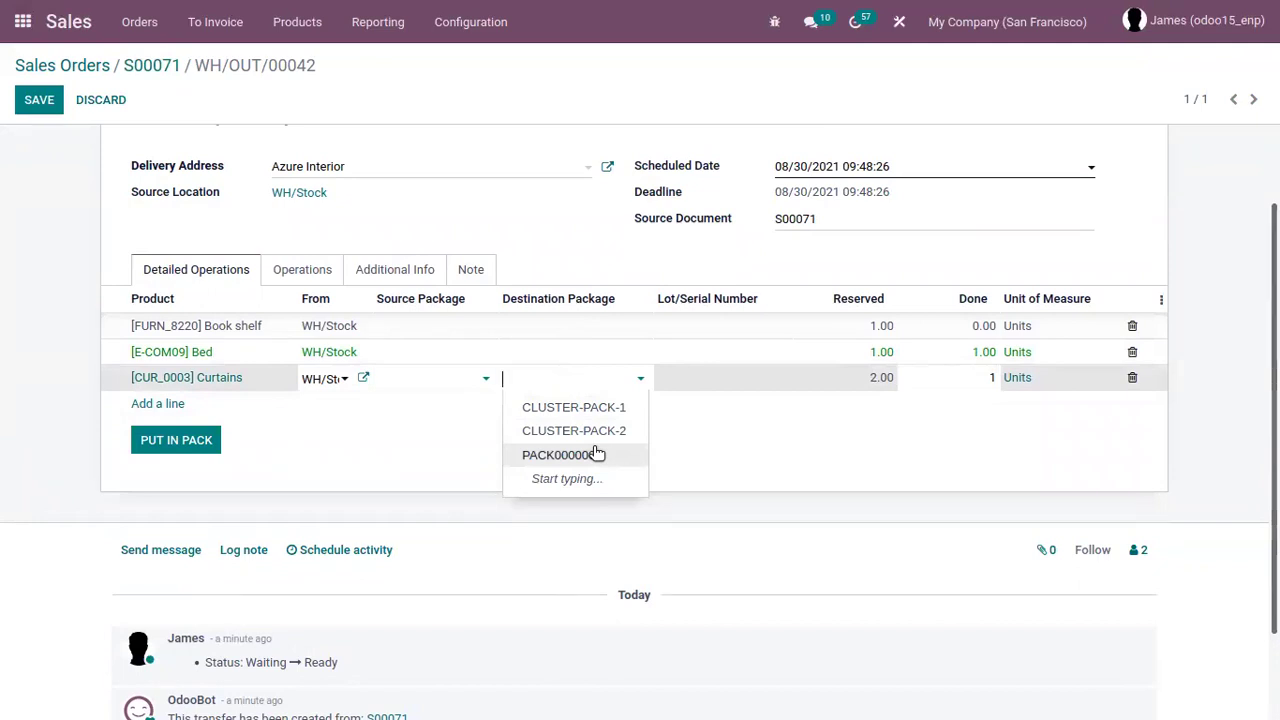
{"action": "left_click", "coordinate": [398, 434]}
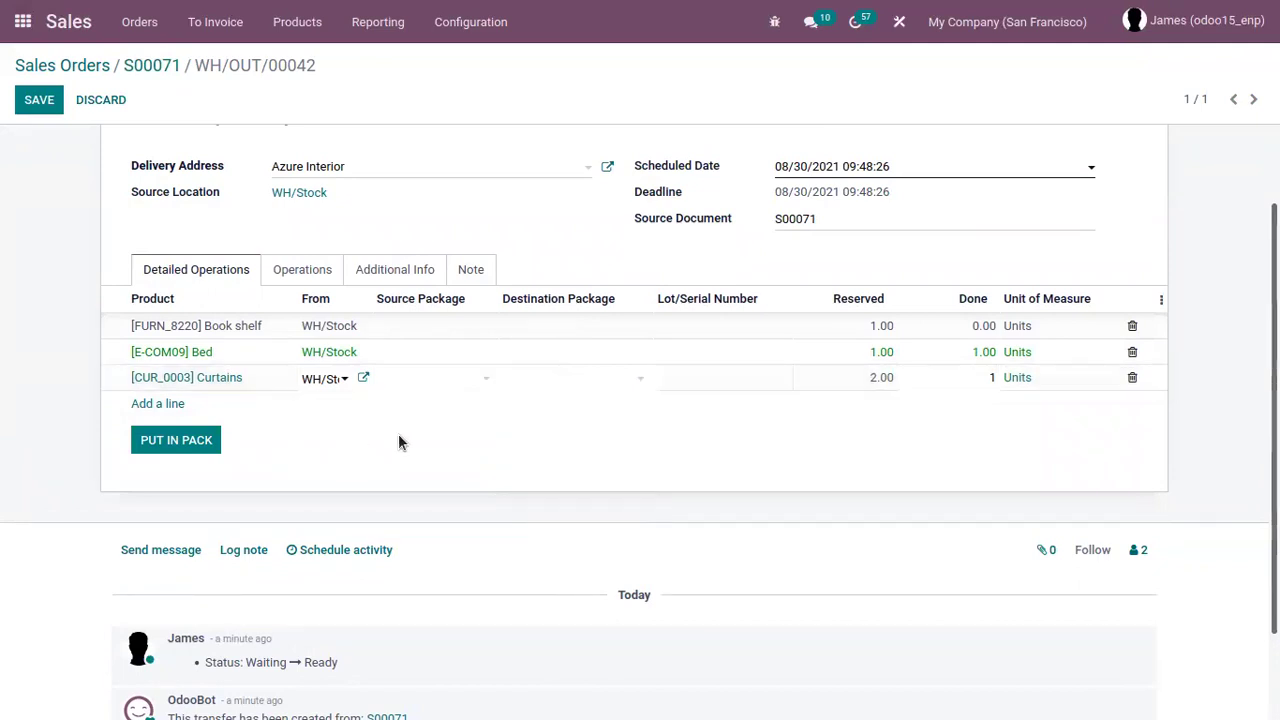
Step: Put the done quantities of Bed and Curtains together into a new pack
{"action": "scroll", "coordinate": [60, 190], "scroll_direction": "up", "scroll_amount": 2}
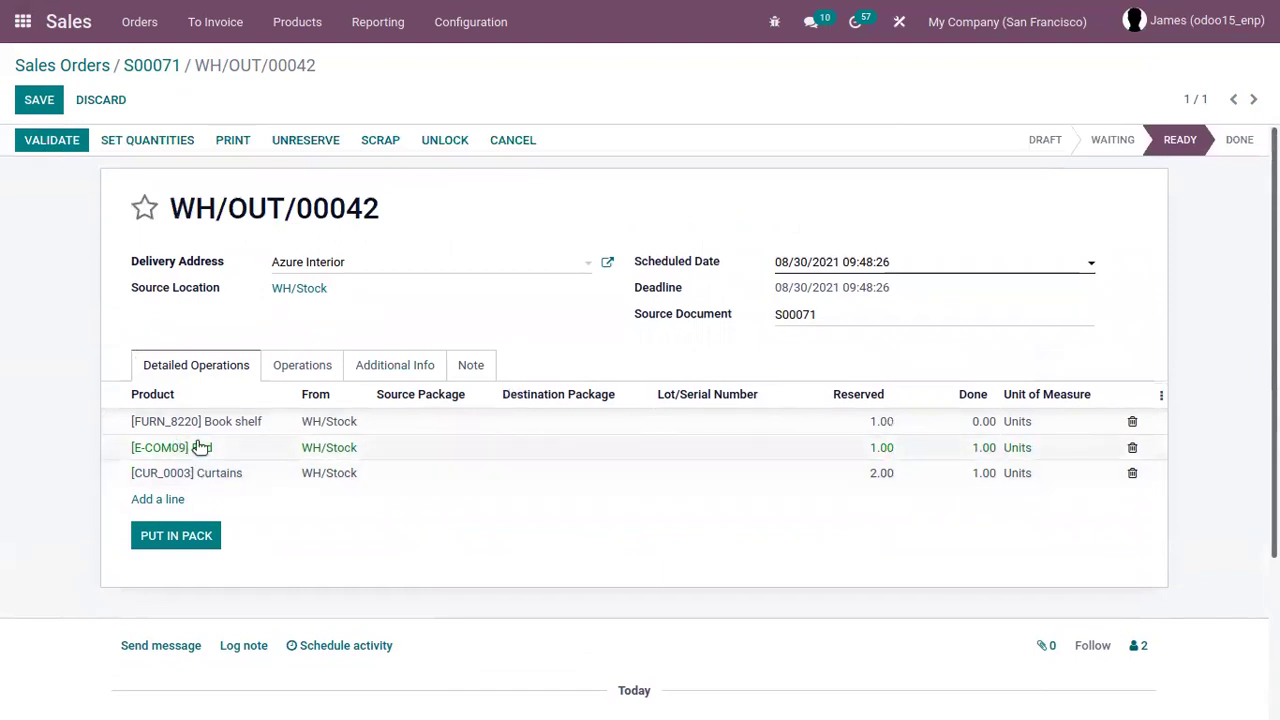
{"action": "mouse_move", "coordinate": [353, 381]}
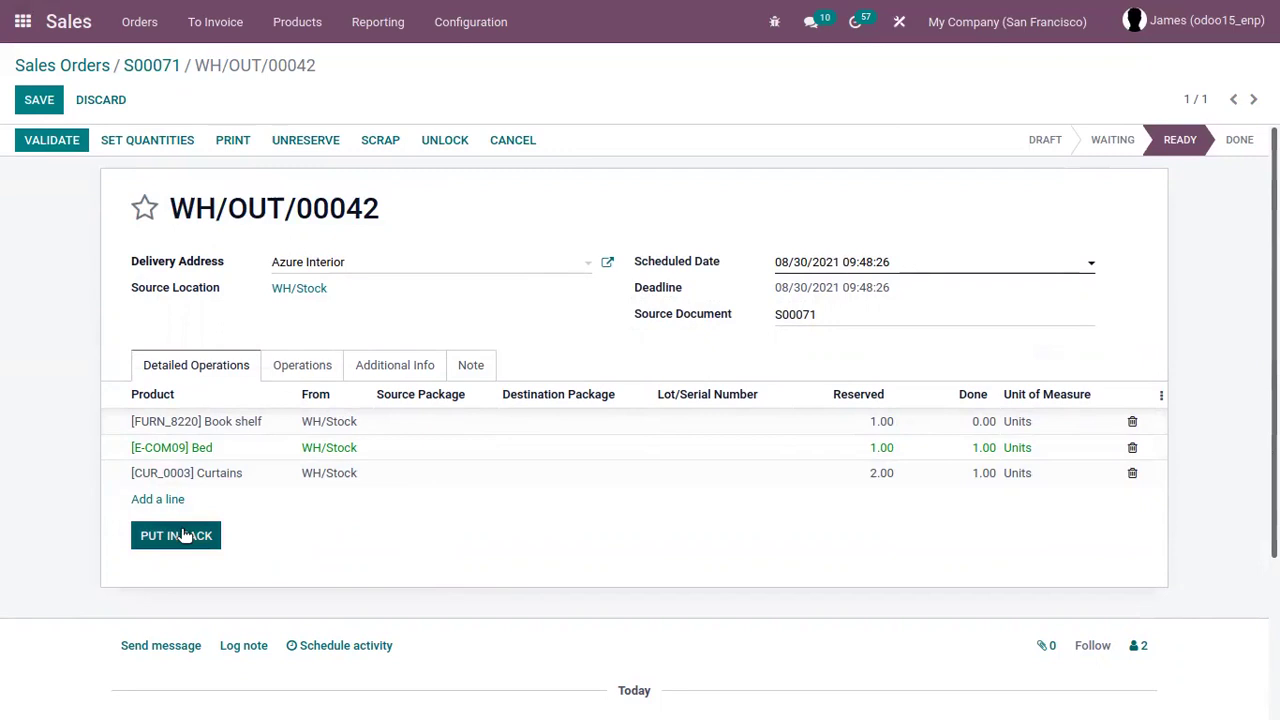
{"action": "mouse_move", "coordinate": [183, 536]}
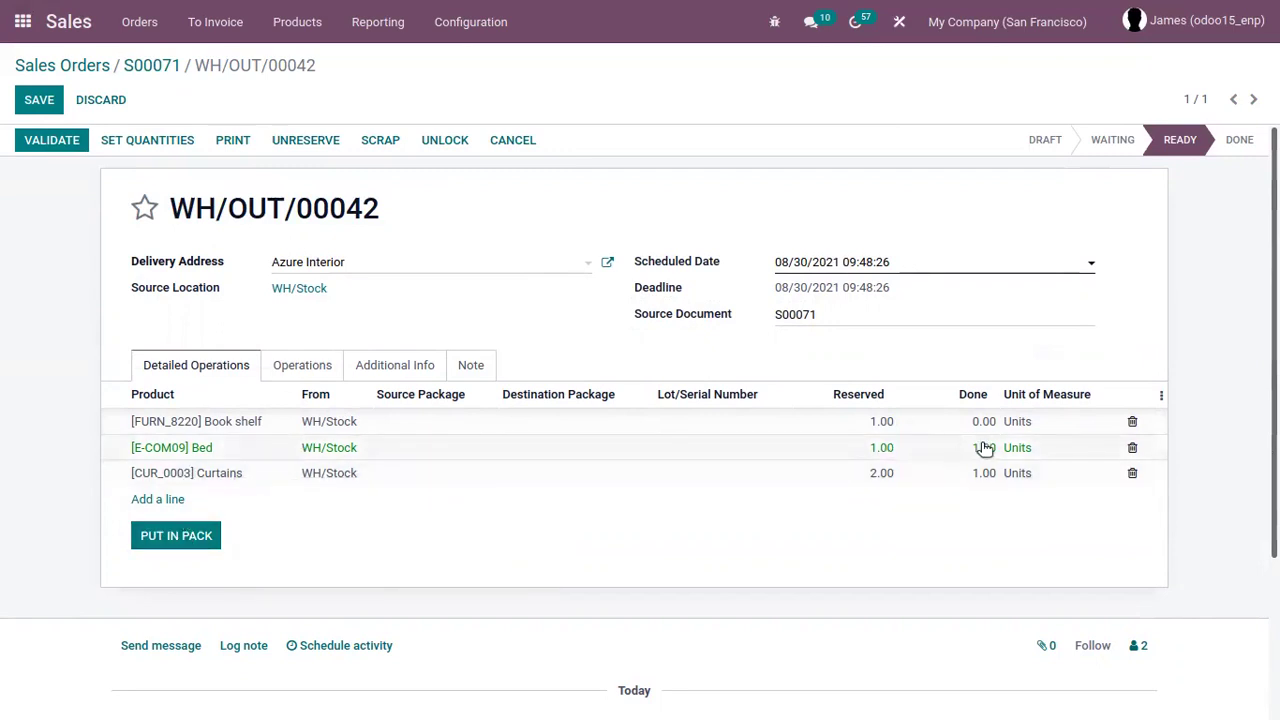
{"action": "left_click", "coordinate": [178, 534]}
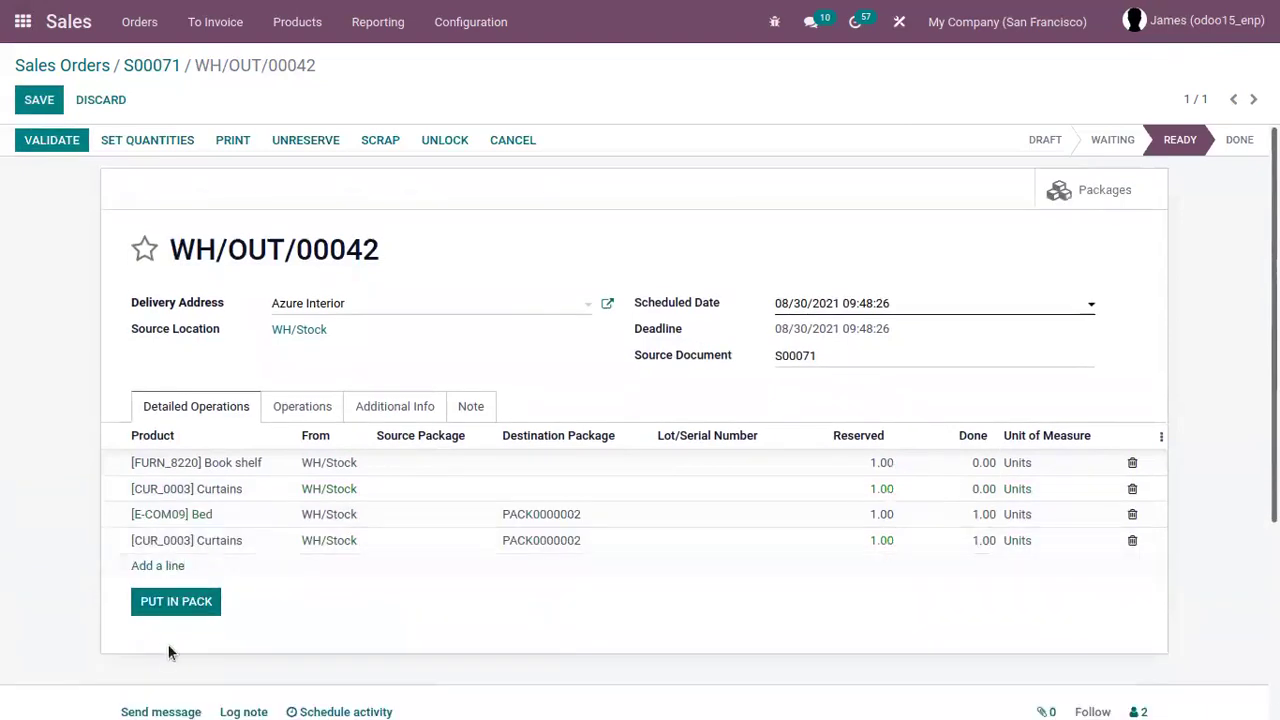
Step: Check the packages offered for the unpacked Curtains line and set the Book shelf line's destination package to PACK0000001
{"action": "mouse_move", "coordinate": [471, 514]}
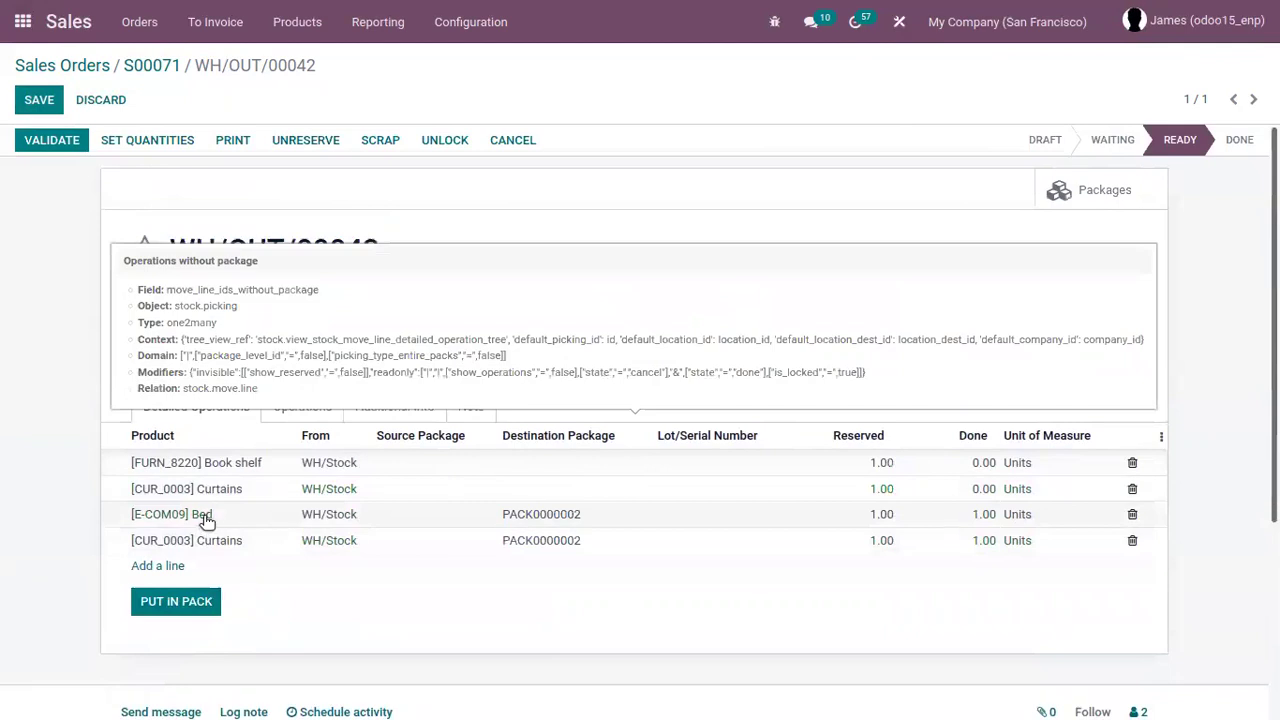
{"action": "left_click", "coordinate": [540, 483]}
{"action": "left_click", "coordinate": [543, 489]}
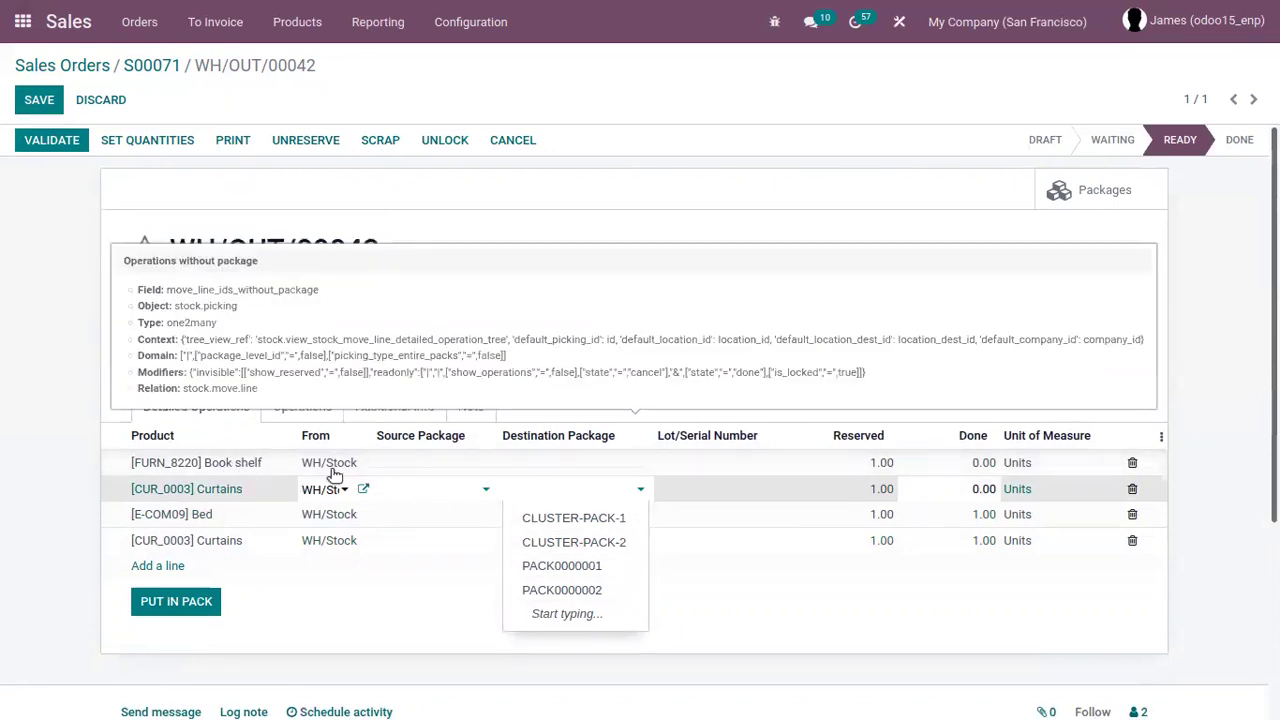
{"action": "left_click", "coordinate": [572, 460]}
{"action": "left_click", "coordinate": [572, 460]}
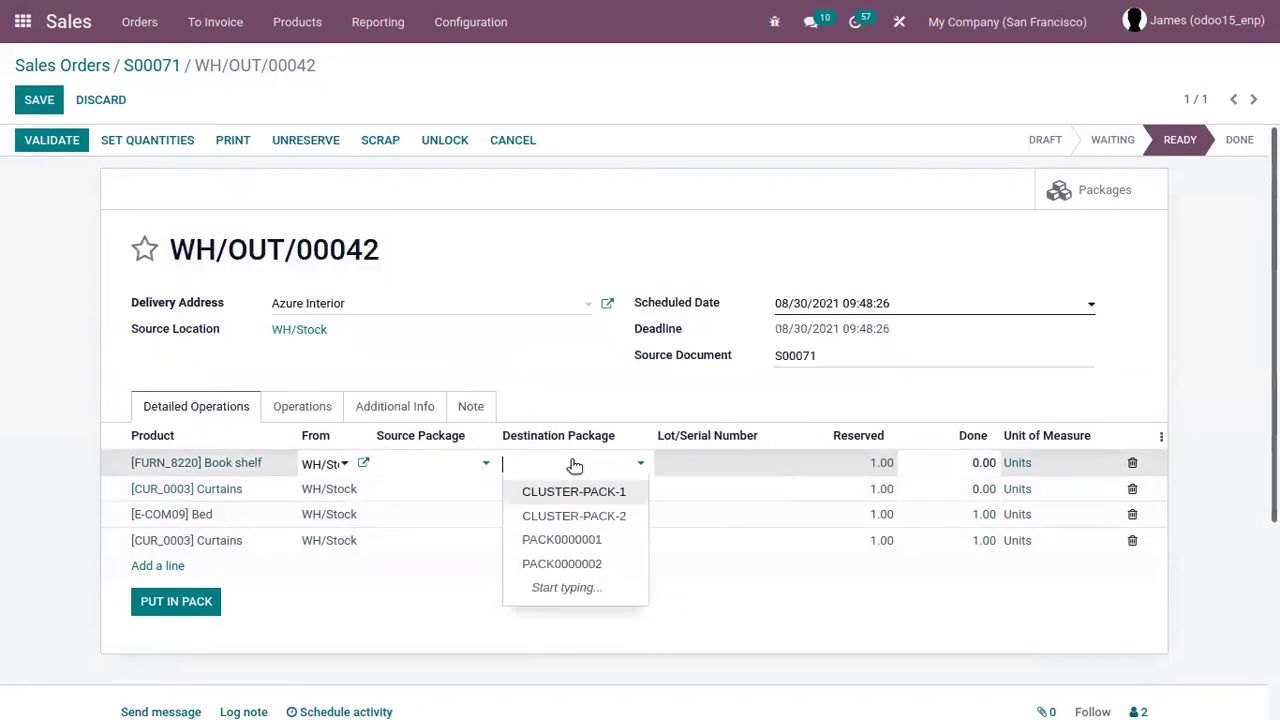
{"action": "left_click", "coordinate": [577, 538]}
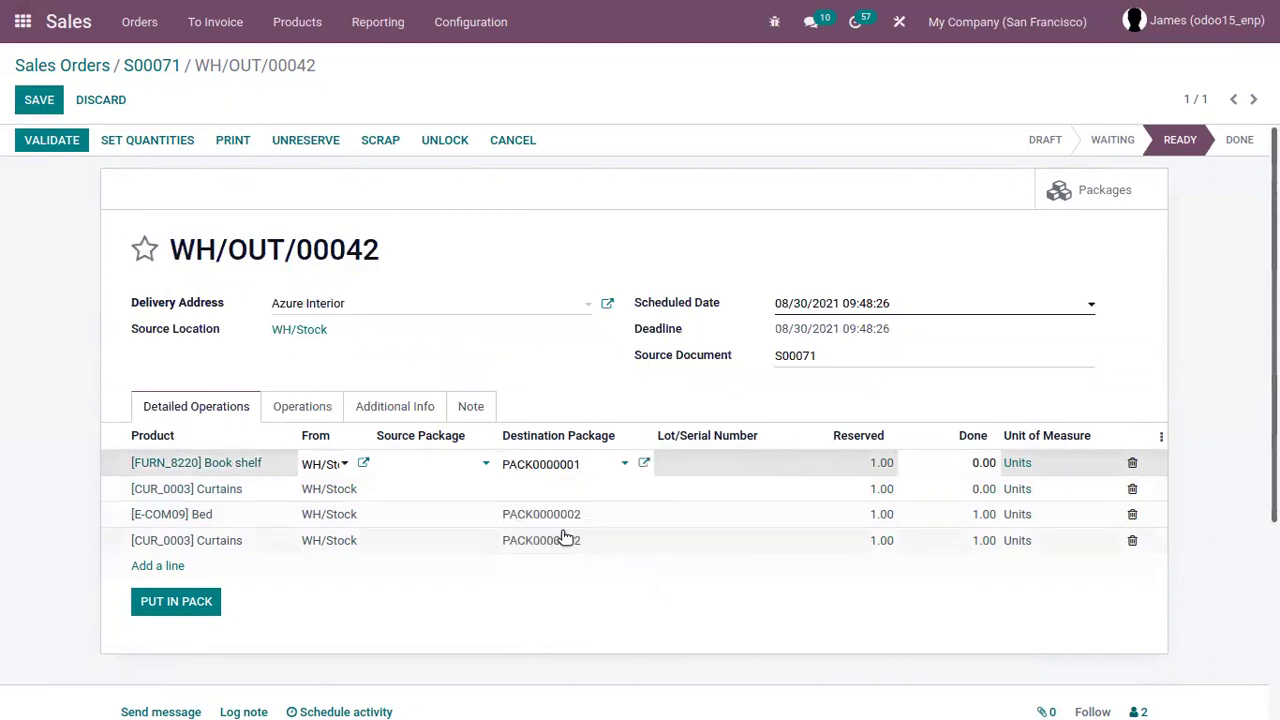
Step: Create PACK0000003 as the Book shelf line's destination package and assign the same package to the unpacked Curtains line
{"action": "left_click", "coordinate": [588, 468]}
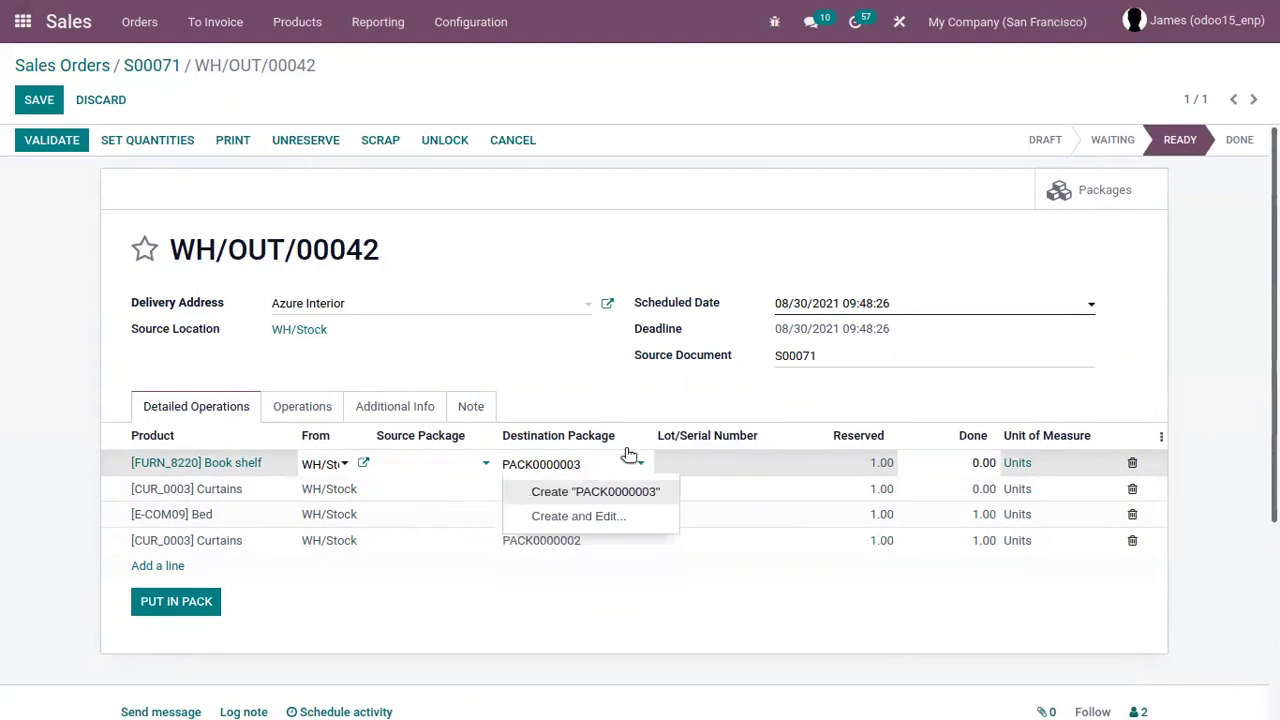
{"action": "left_click", "coordinate": [643, 490]}
{"action": "left_click", "coordinate": [562, 490]}
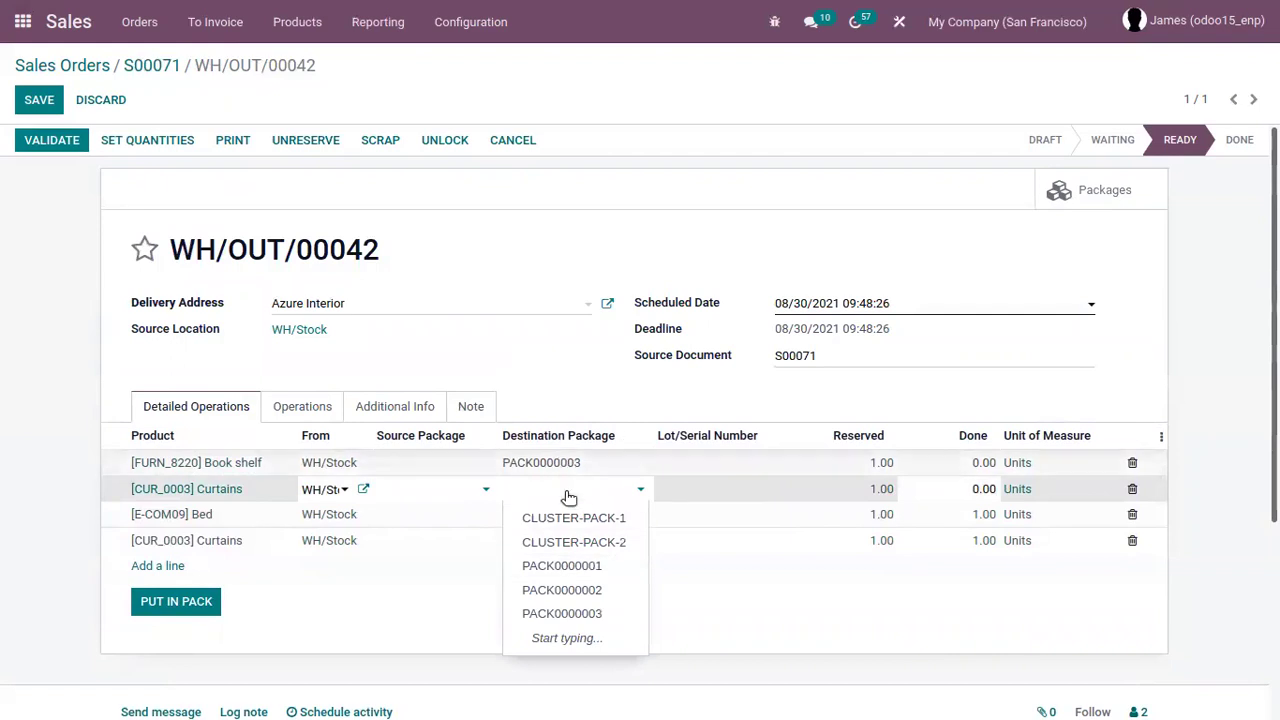
{"action": "type", "text": "p"}
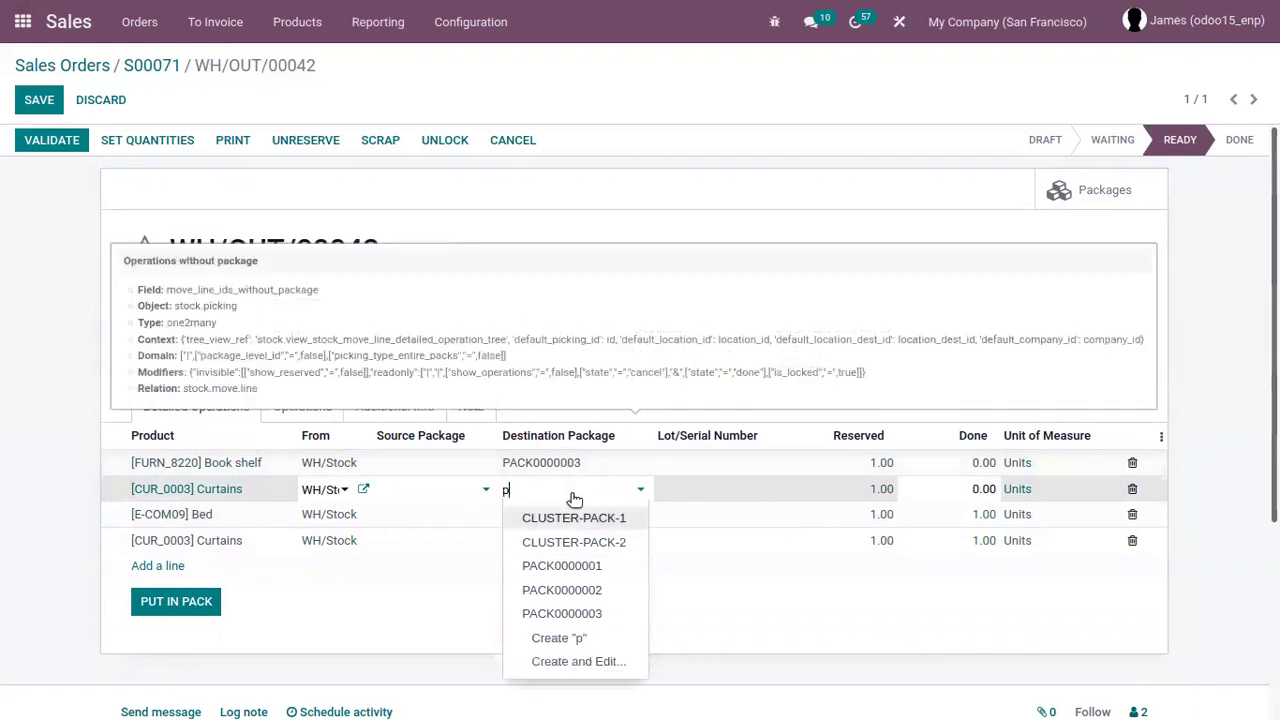
{"action": "left_click", "coordinate": [588, 610]}
{"action": "left_click", "coordinate": [505, 346]}
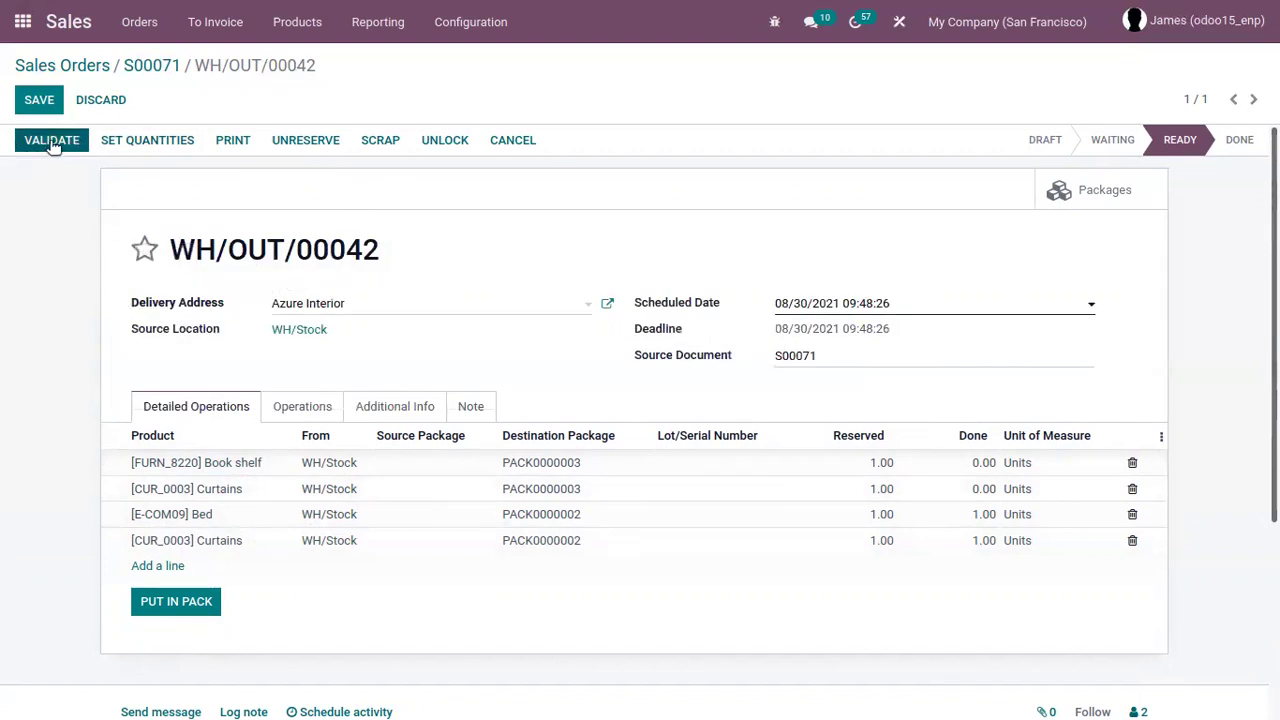
Step: Set the done quantity to 1 for the Book shelf and Curtains lines in PACK0000003 and validate the delivery
{"action": "left_click", "coordinate": [984, 462]}
{"action": "type", "text": "1"}
{"action": "left_click", "coordinate": [990, 489]}
{"action": "type", "text": "1"}
{"action": "left_click", "coordinate": [690, 236]}
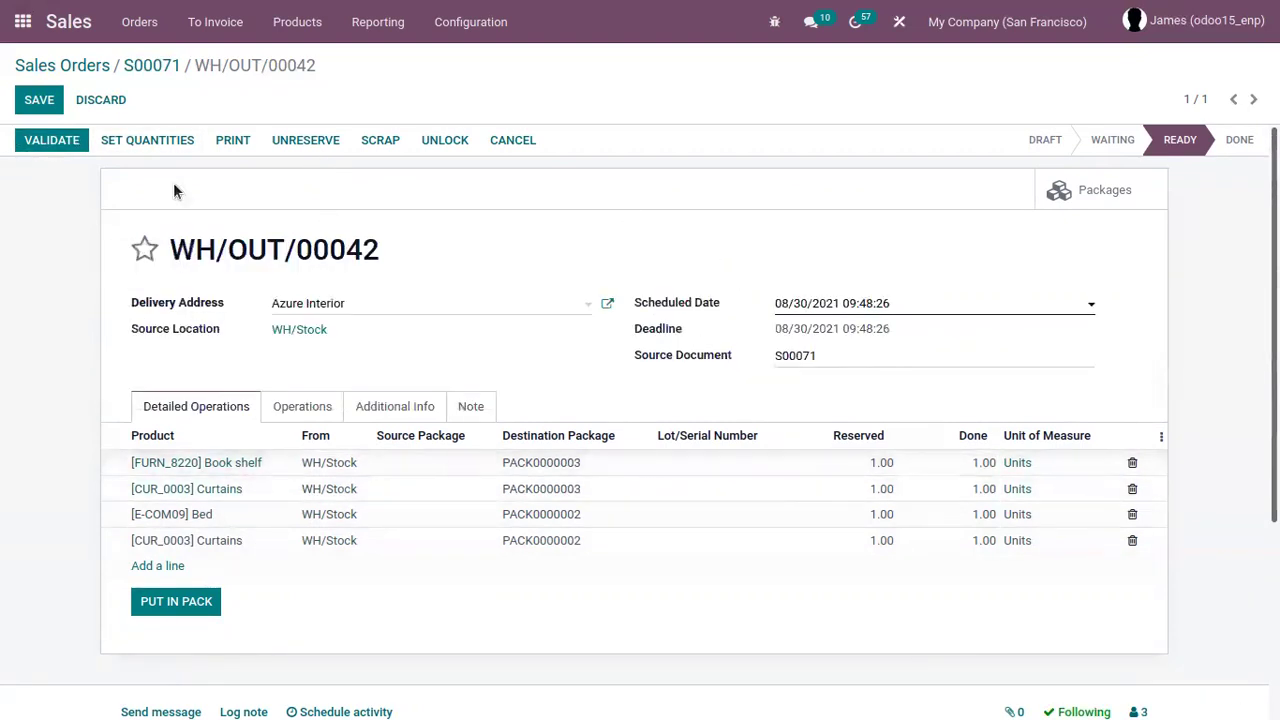
{"action": "left_click", "coordinate": [62, 143]}
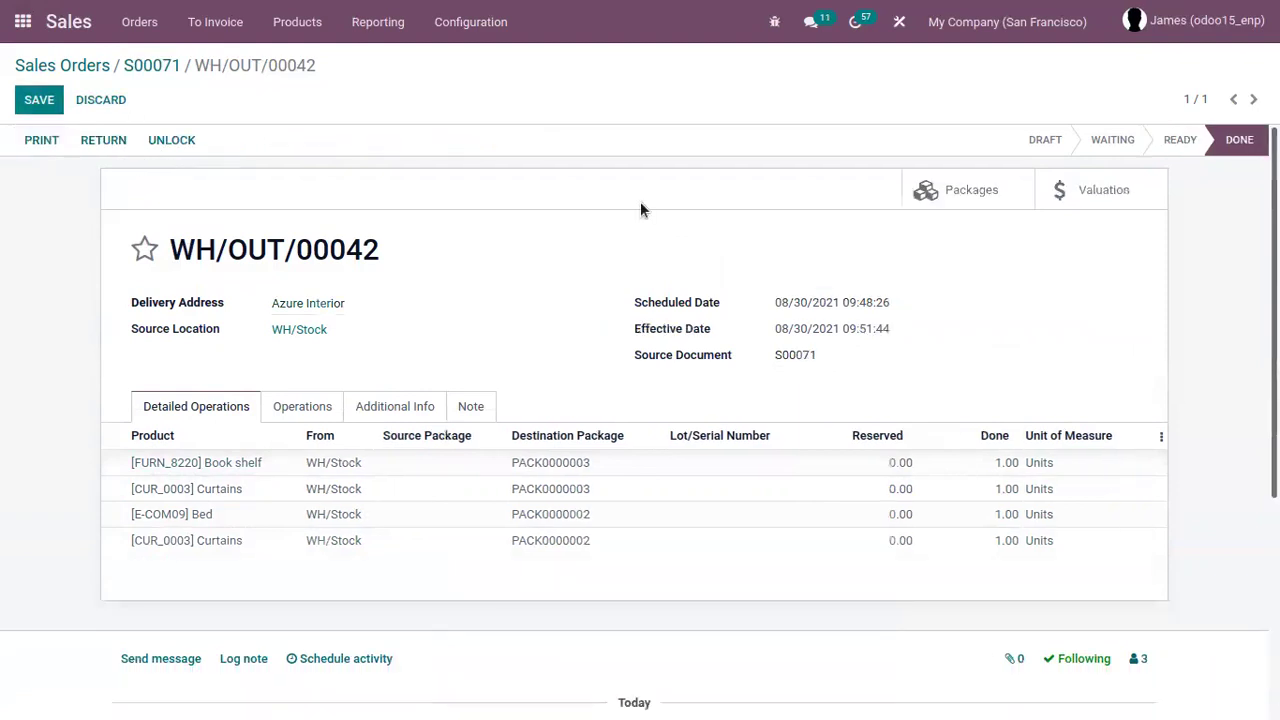
Step: Examine the contents of the delivery's packages PACK0000002 and PACK0000003
{"action": "left_click", "coordinate": [970, 191]}
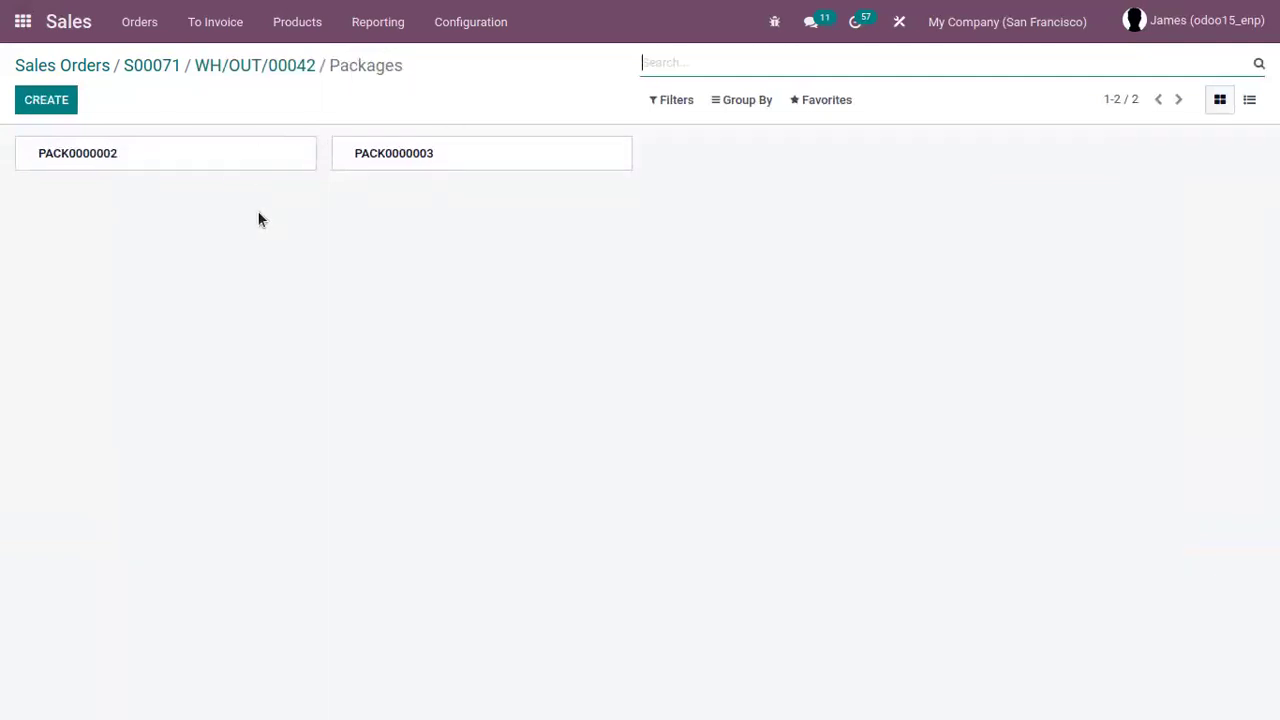
{"action": "left_click", "coordinate": [208, 150]}
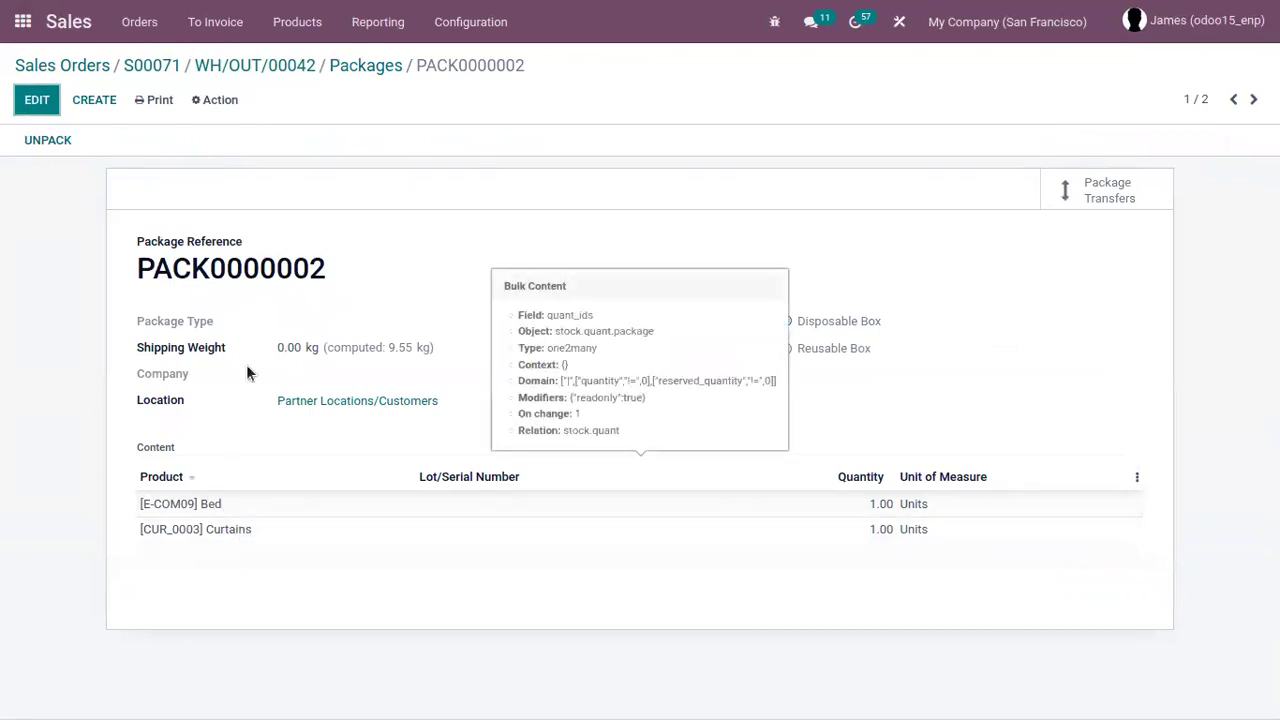
{"action": "left_click", "coordinate": [342, 67]}
{"action": "left_click", "coordinate": [393, 150]}
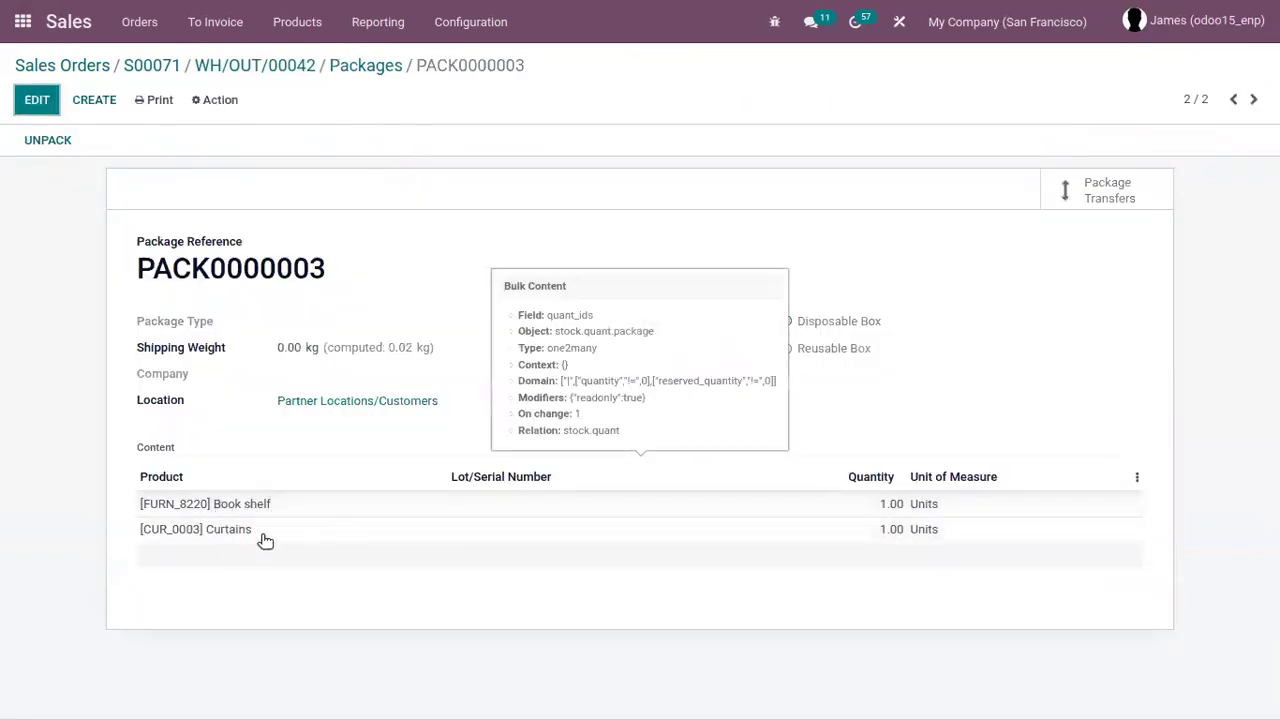
{"action": "left_click", "coordinate": [362, 68]}
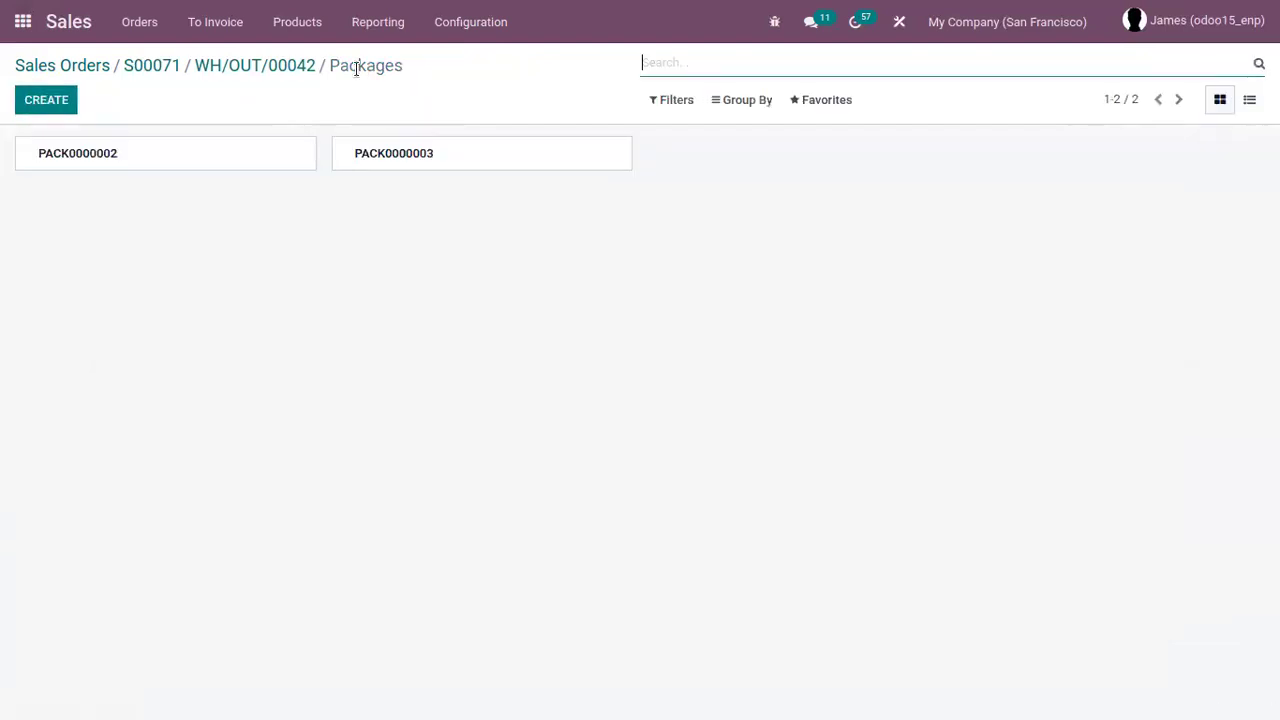
Step: Unpack the contents of package PACK0000002 and return to the delivery's package list
{"action": "left_click", "coordinate": [276, 160]}
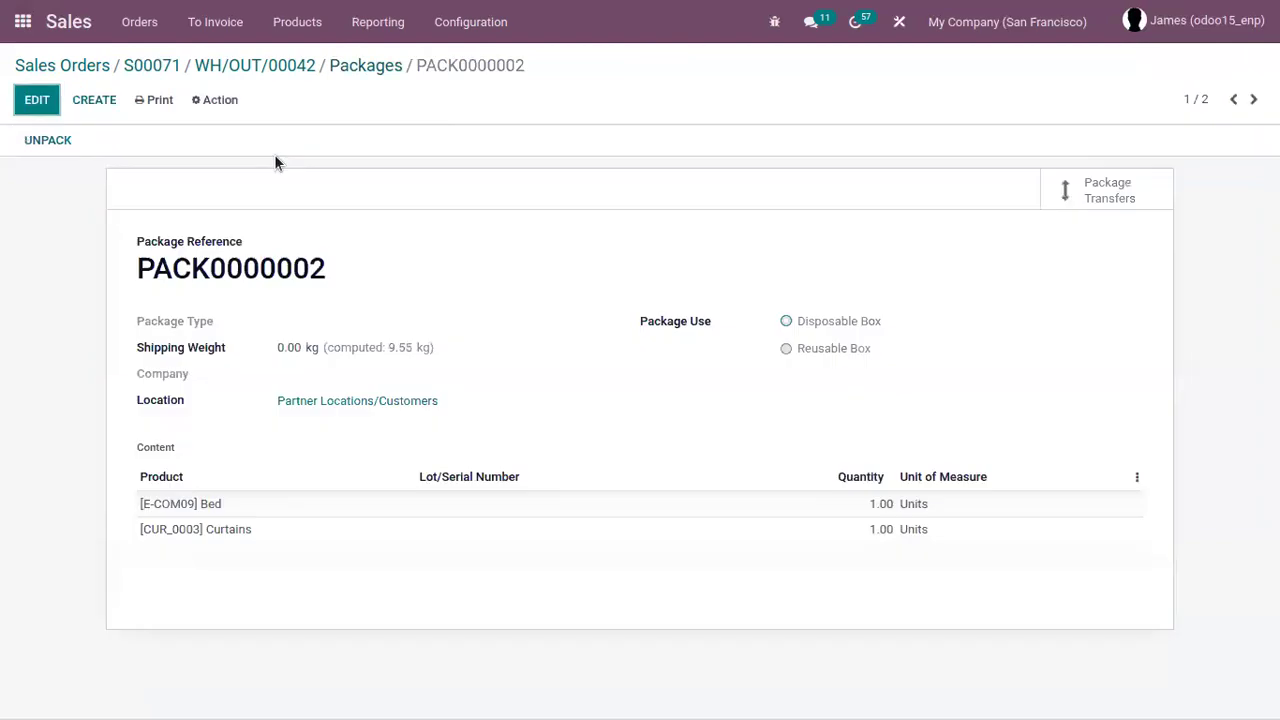
{"action": "left_click", "coordinate": [37, 102]}
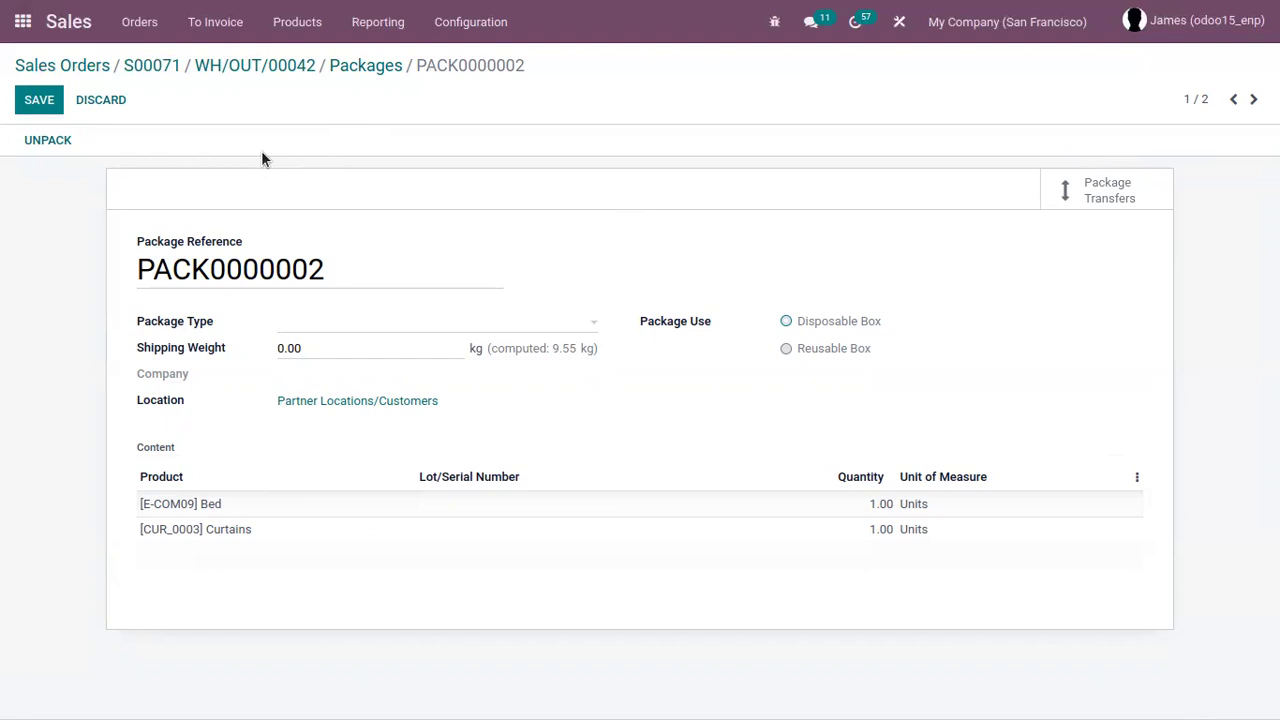
{"action": "left_click", "coordinate": [48, 141]}
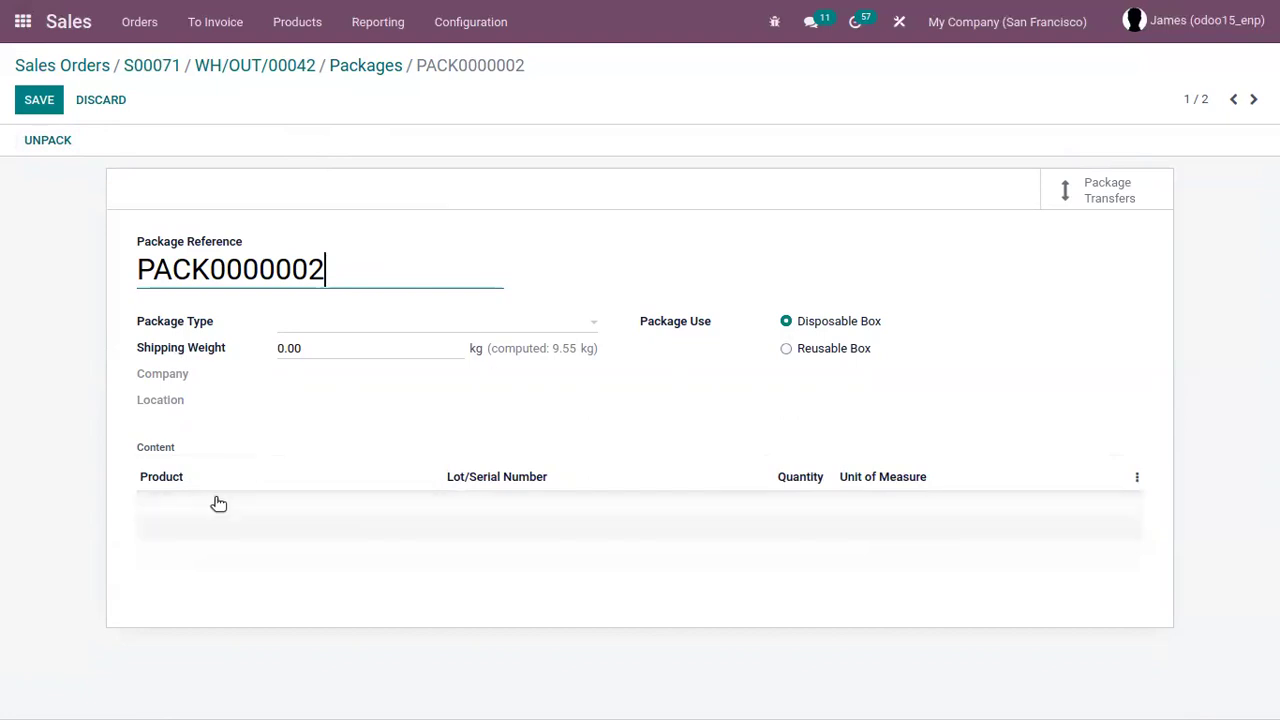
{"action": "left_click", "coordinate": [363, 64]}
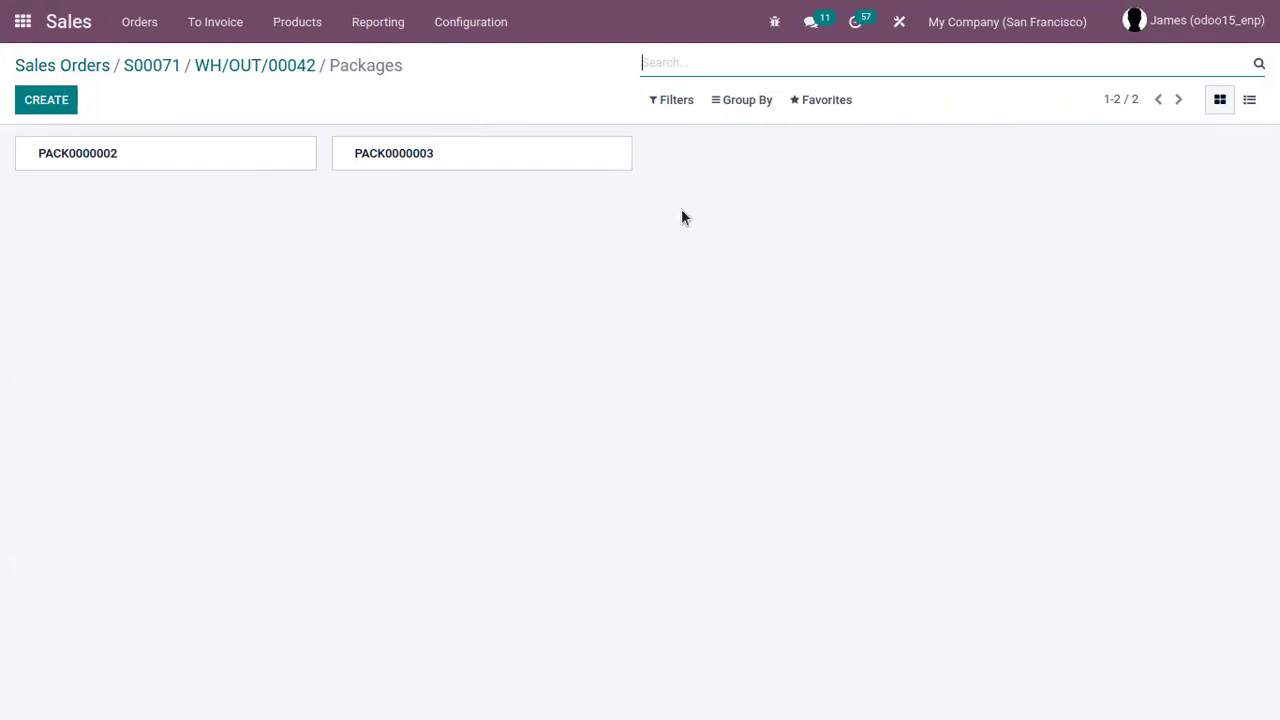
Step: Switch to the Inventory app and review the list of package types configured for the carriers
{"action": "left_click", "coordinate": [20, 22]}
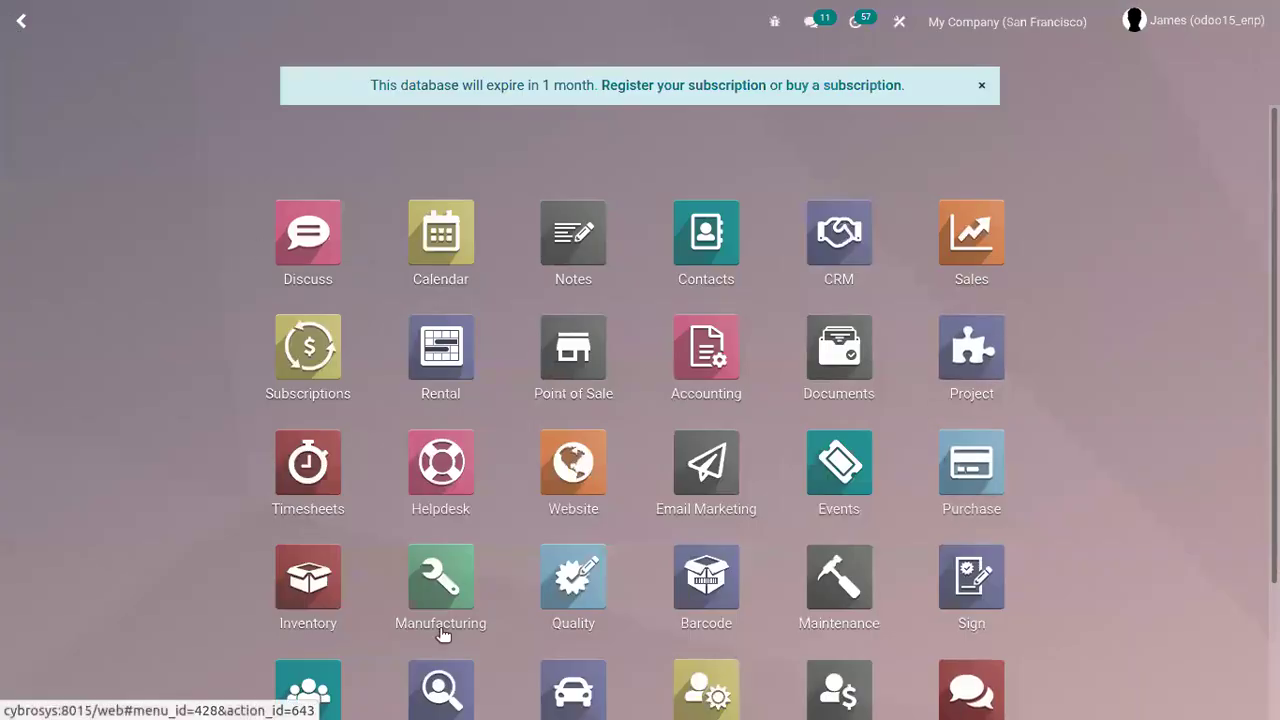
{"action": "left_click", "coordinate": [308, 578]}
{"action": "left_click", "coordinate": [510, 26]}
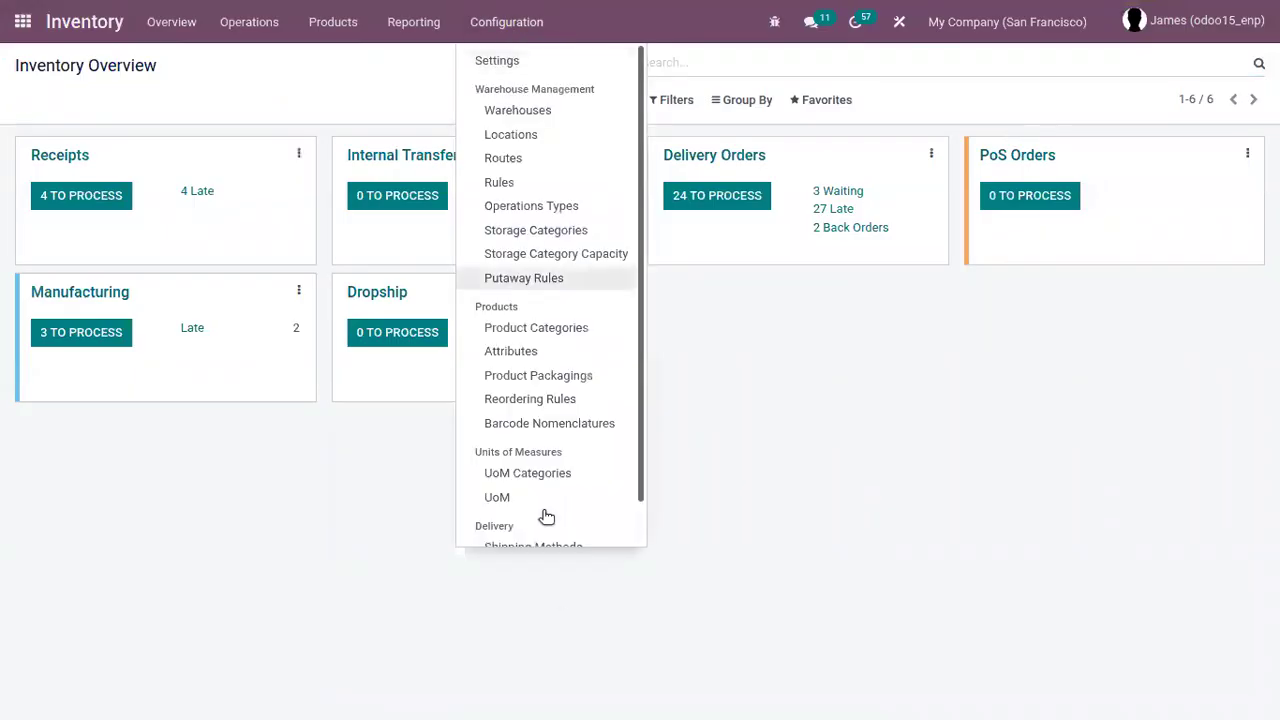
{"action": "scroll", "coordinate": [618, 505], "scroll_direction": "down", "scroll_amount": 1}
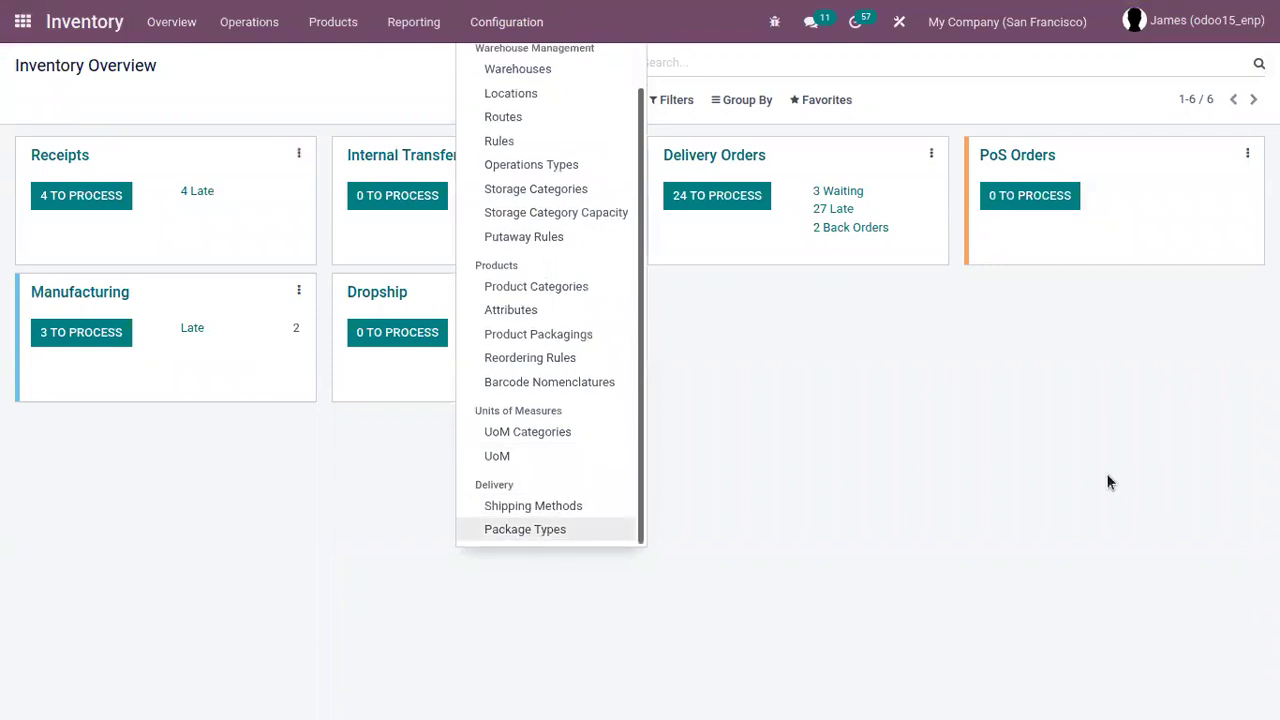
{"action": "left_click", "coordinate": [537, 532]}
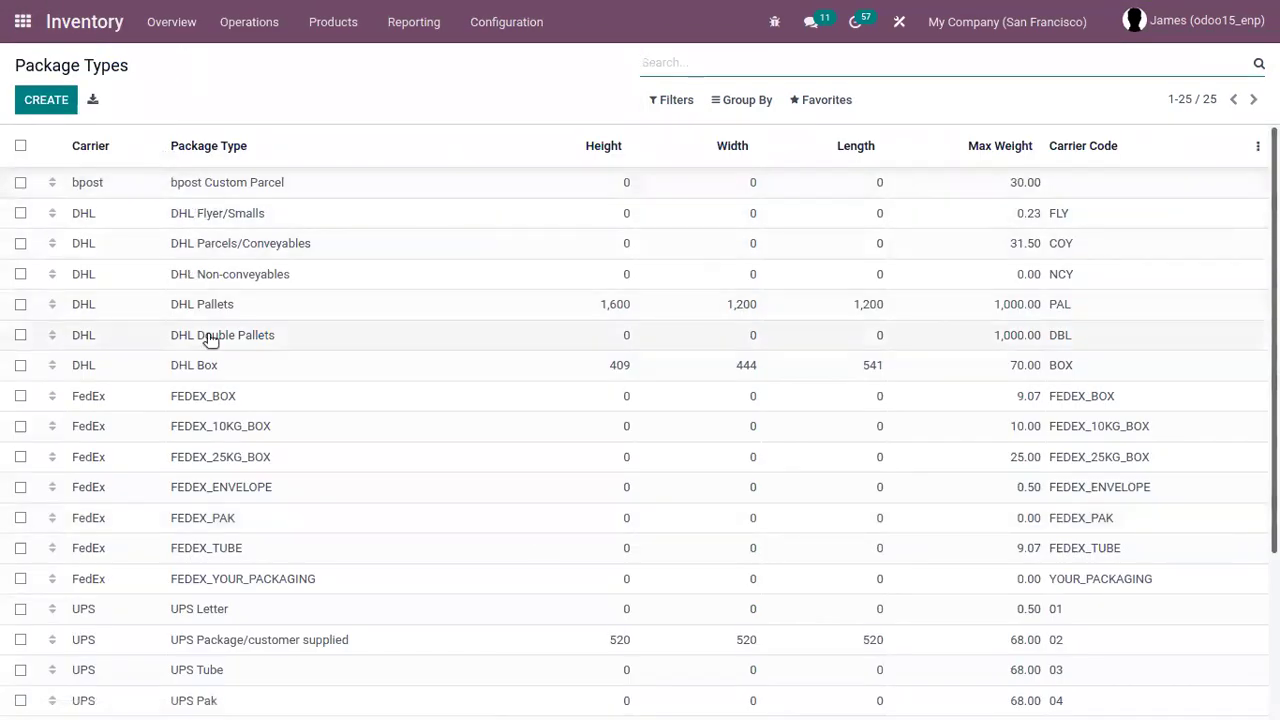
{"action": "scroll", "coordinate": [160, 174], "scroll_direction": "down", "scroll_amount": 3}
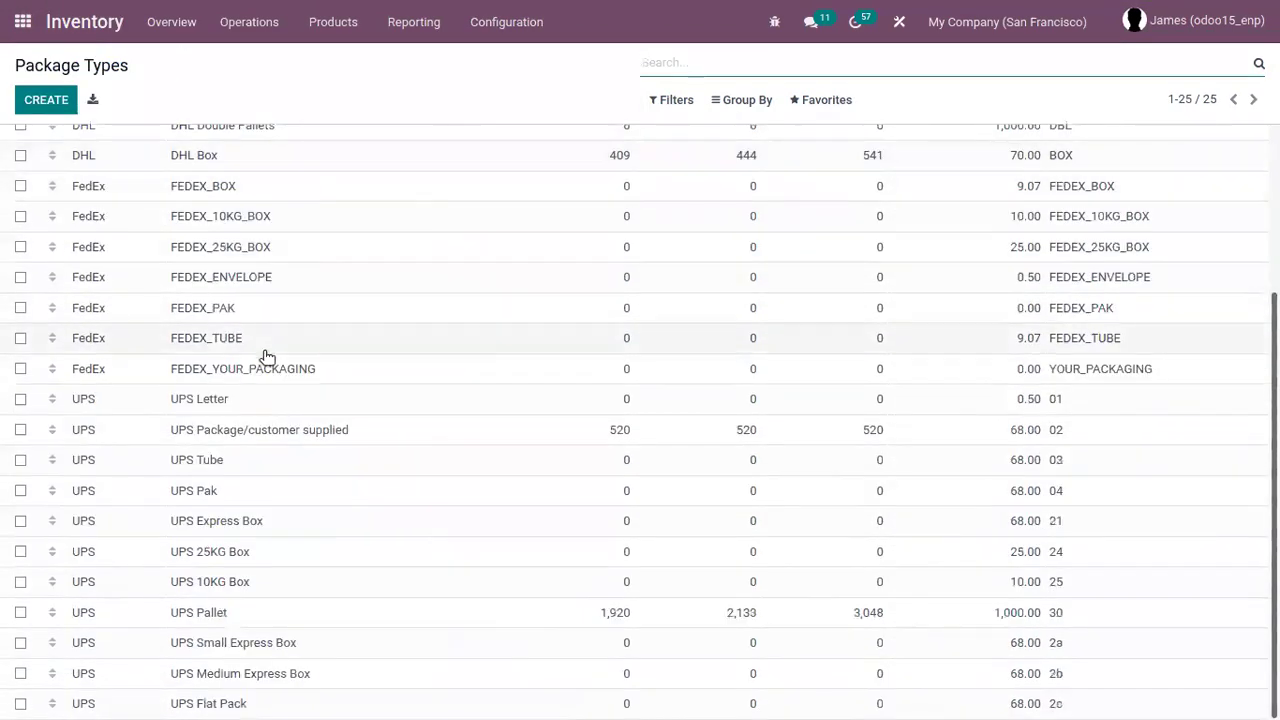
{"action": "scroll", "coordinate": [300, 378], "scroll_direction": "up", "scroll_amount": 3}
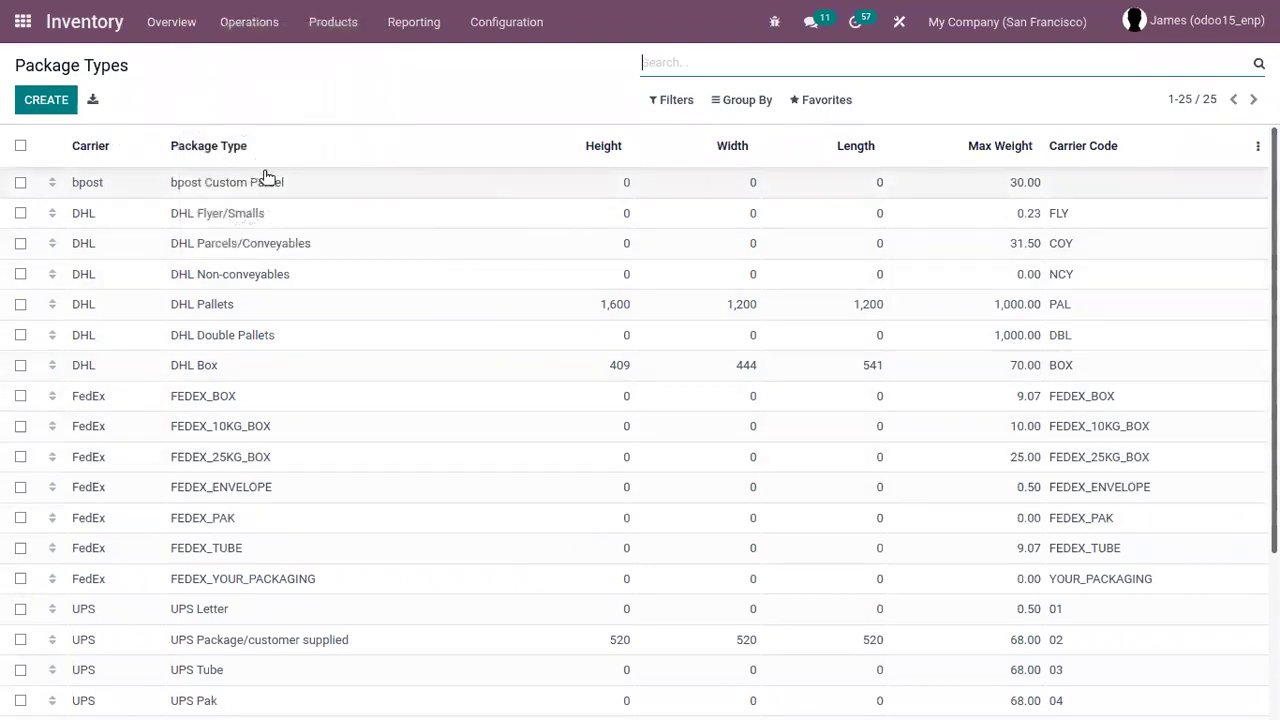
Step: Review the shipping connectors enabled in the Inventory settings
{"action": "left_click", "coordinate": [490, 23]}
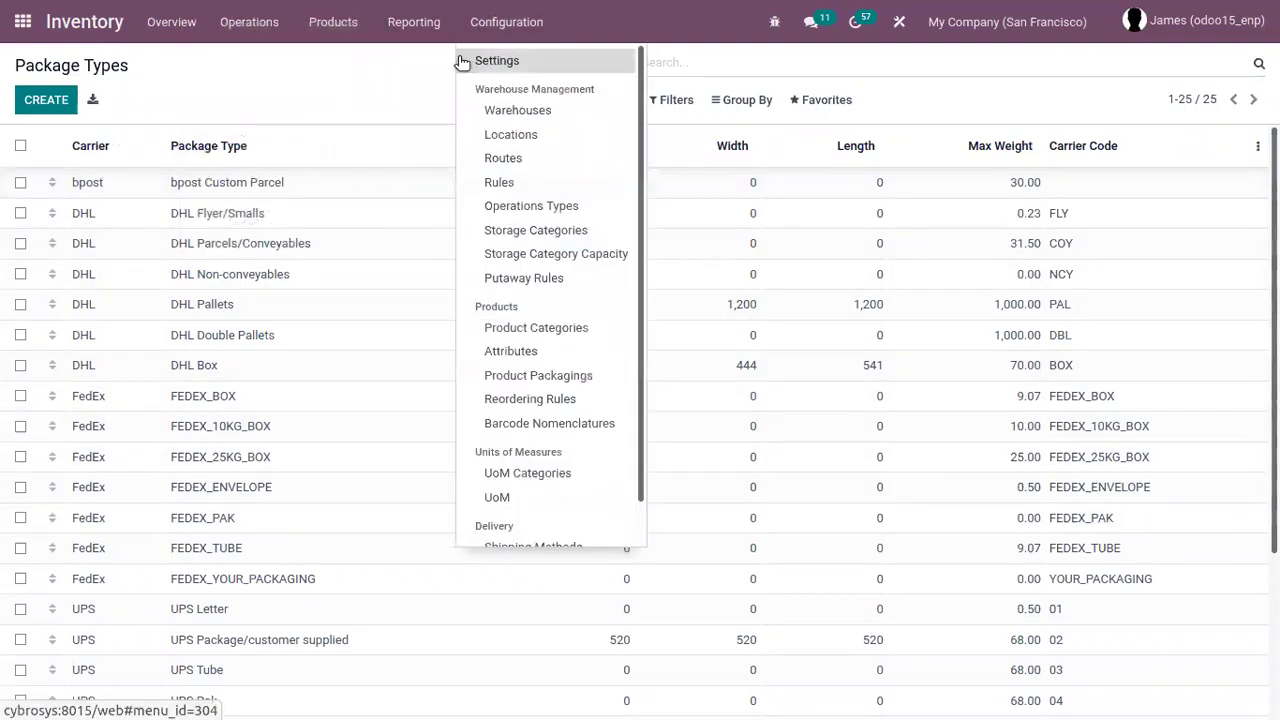
{"action": "left_click", "coordinate": [462, 61]}
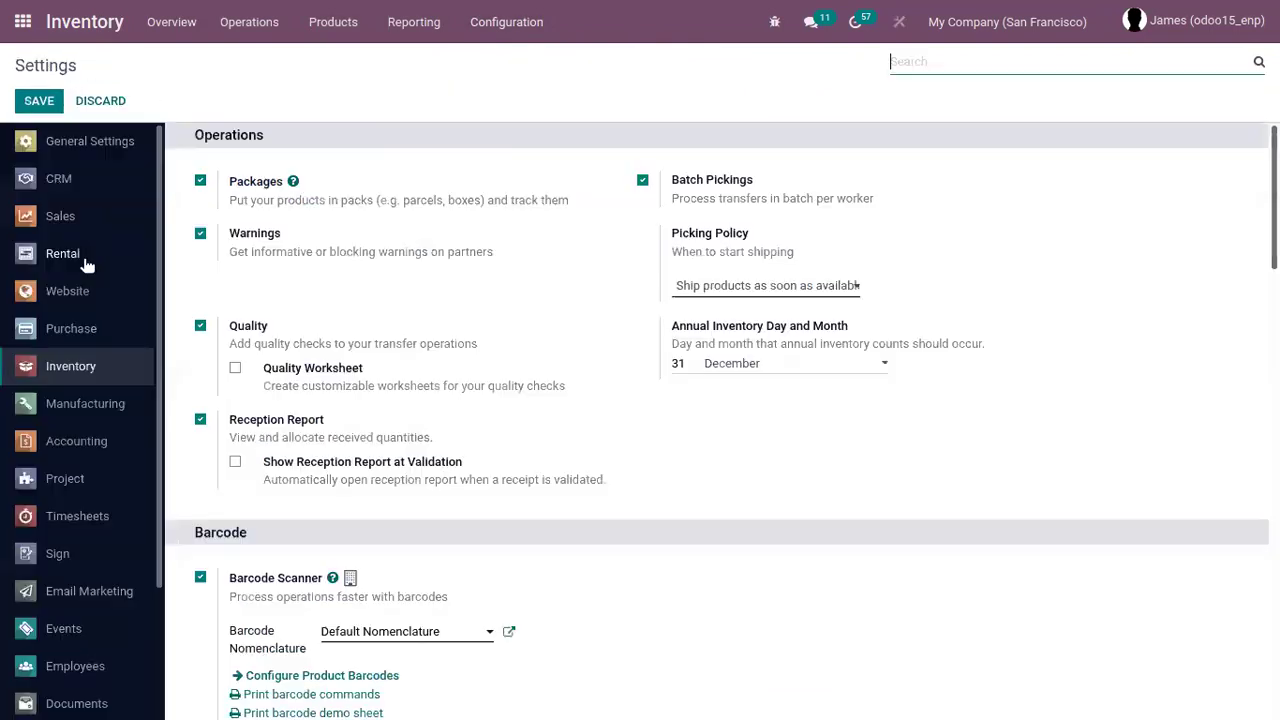
{"action": "scroll", "coordinate": [572, 445], "scroll_direction": "down", "scroll_amount": 8}
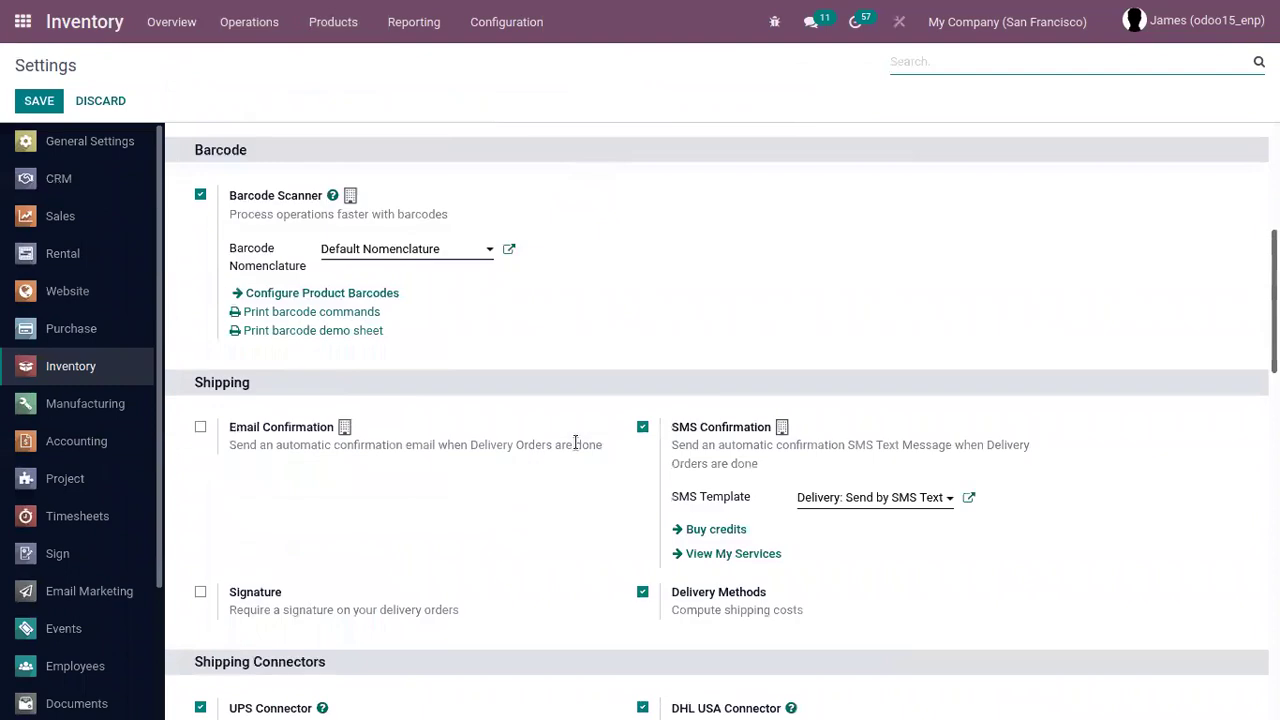
{"action": "scroll", "coordinate": [570, 449], "scroll_direction": "down", "scroll_amount": 5}
{"action": "scroll", "coordinate": [565, 456], "scroll_direction": "up", "scroll_amount": 4}
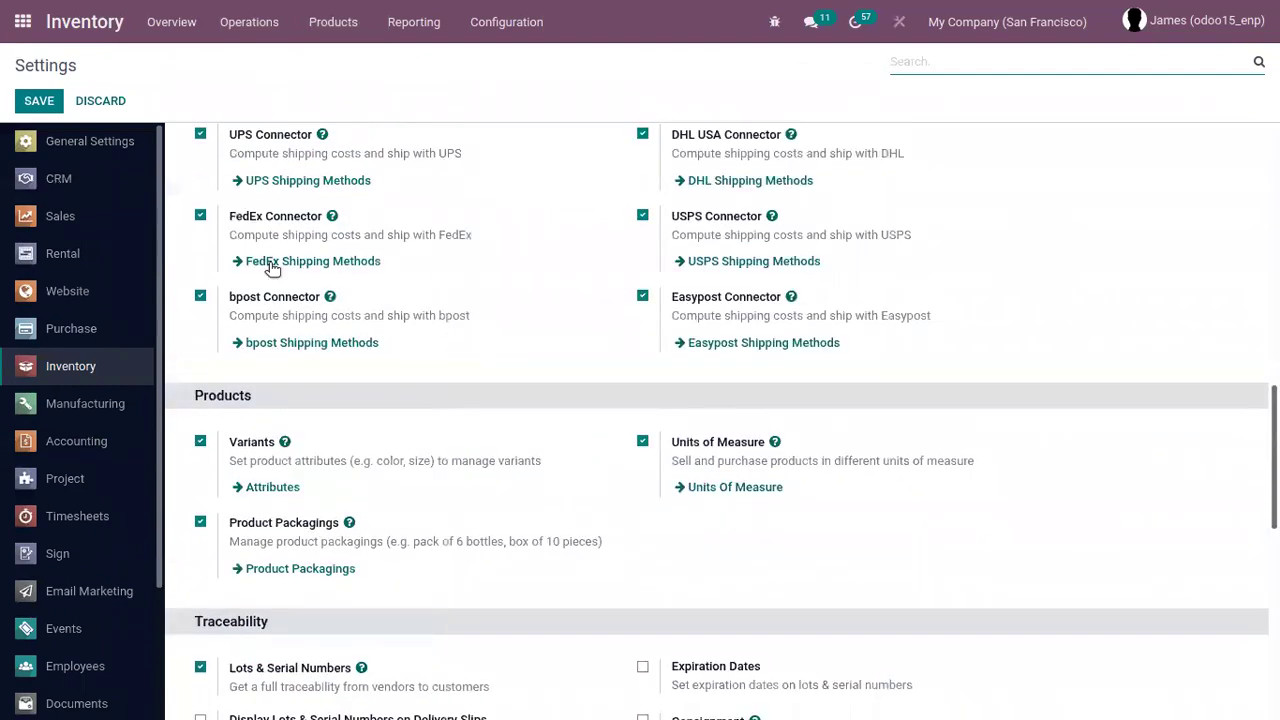
{"action": "scroll", "coordinate": [284, 272], "scroll_direction": "up", "scroll_amount": 2}
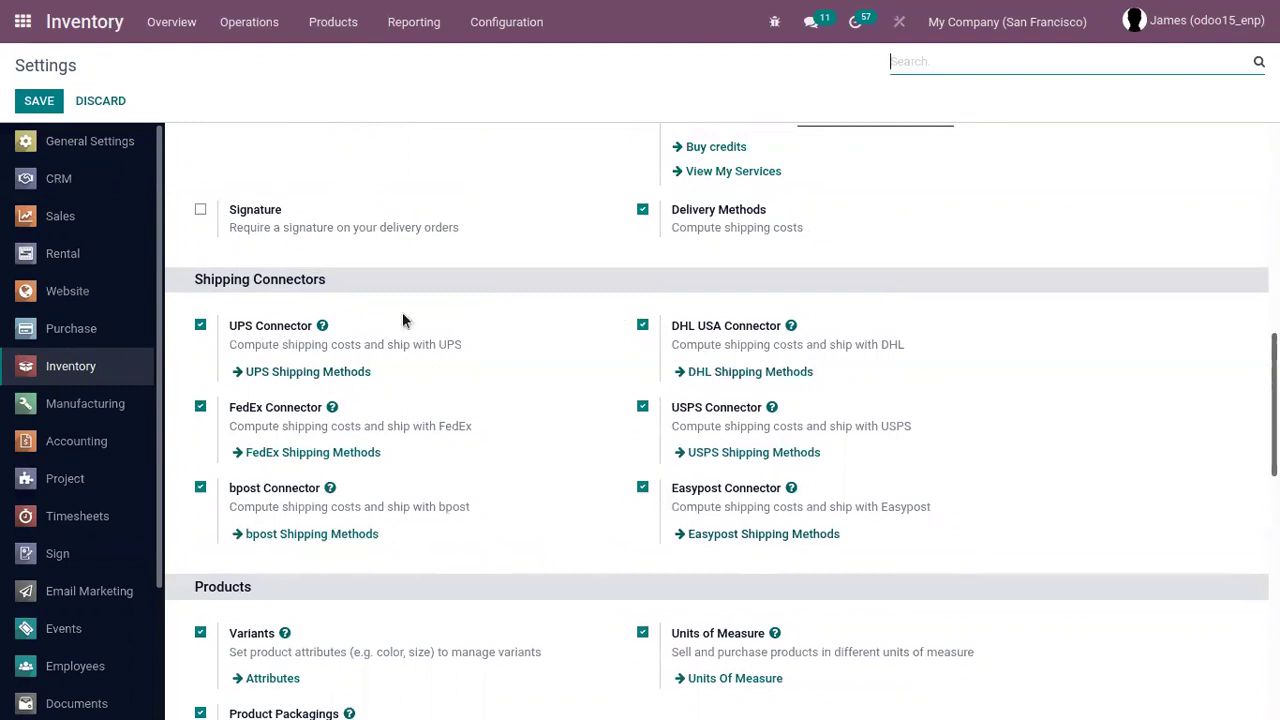
Step: Start a new package type named Container345
{"action": "left_click", "coordinate": [500, 21]}
{"action": "scroll", "coordinate": [560, 531], "scroll_direction": "down", "scroll_amount": 1}
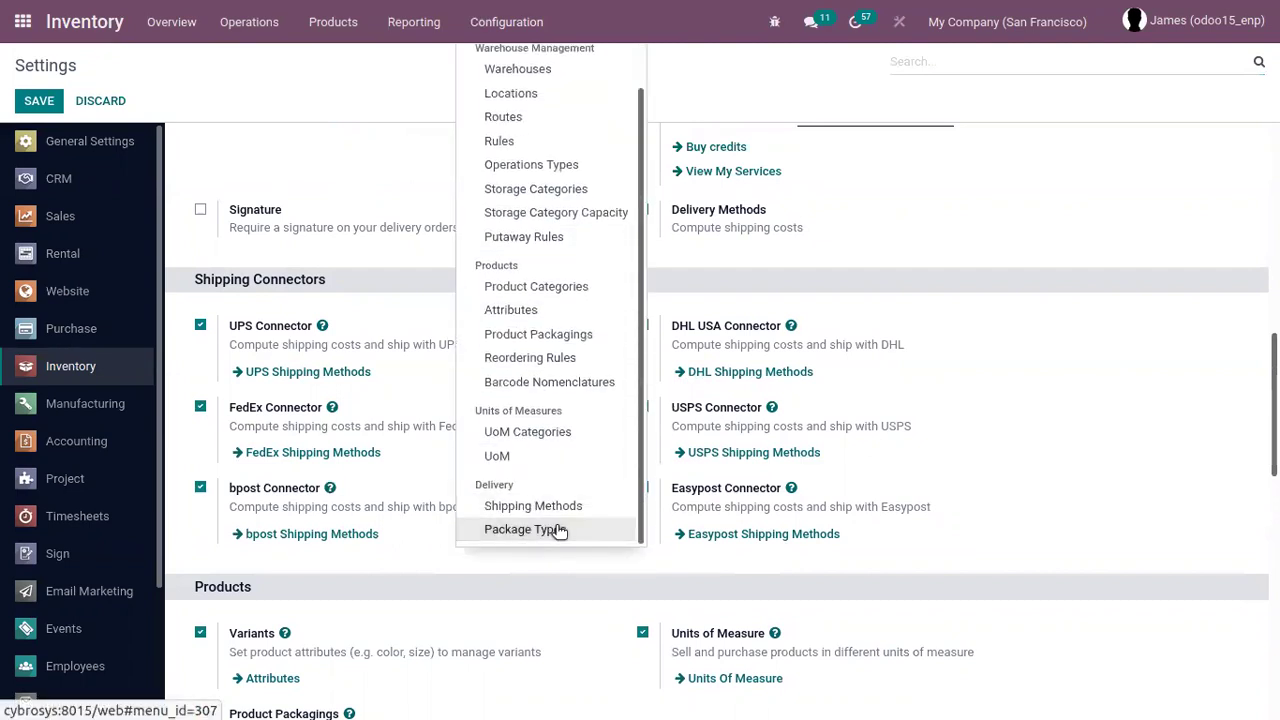
{"action": "left_click", "coordinate": [560, 531]}
{"action": "left_click", "coordinate": [46, 104]}
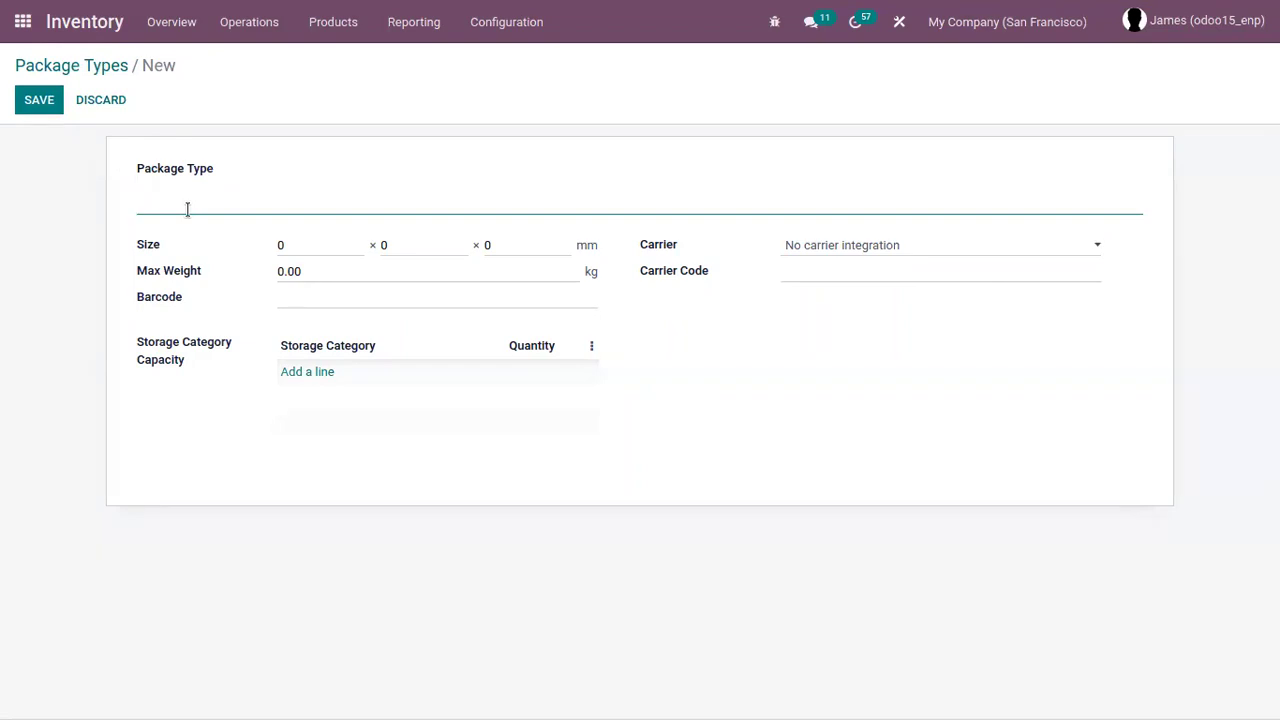
{"action": "type", "text": "Container345"}
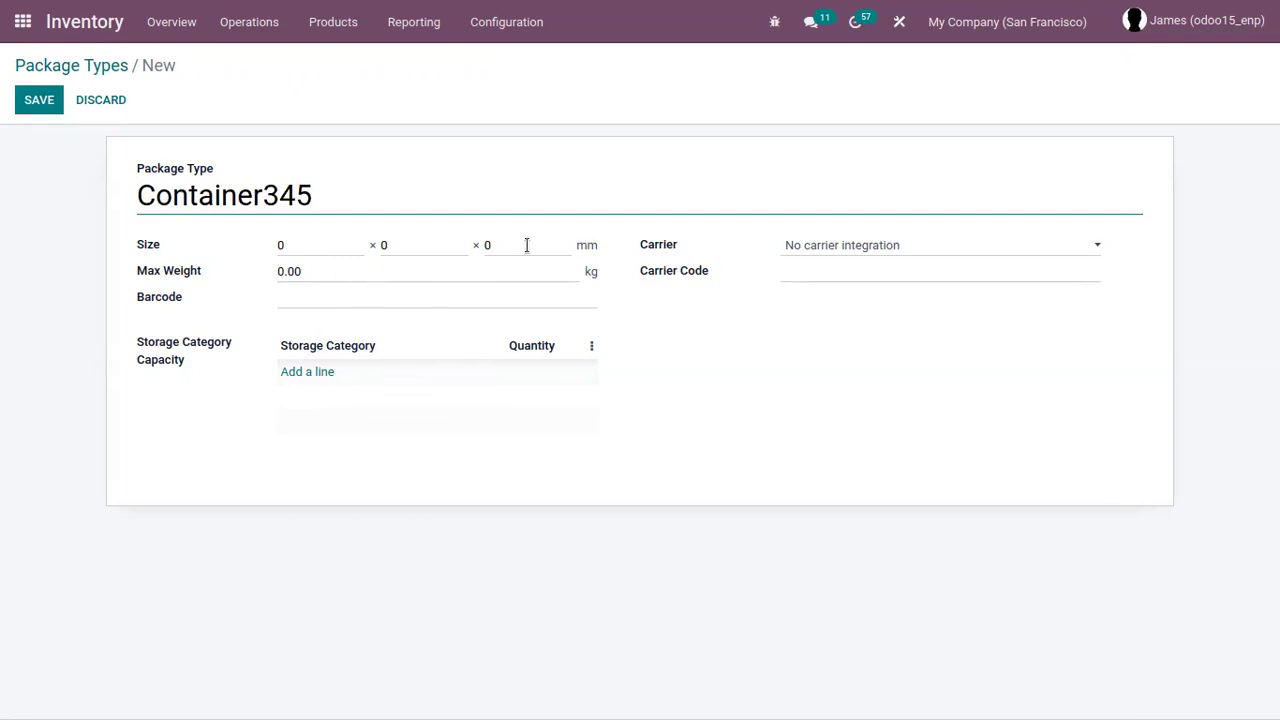
Step: Set the Container345 package size to 50 × 60 × 50 mm
{"action": "left_click", "coordinate": [345, 237]}
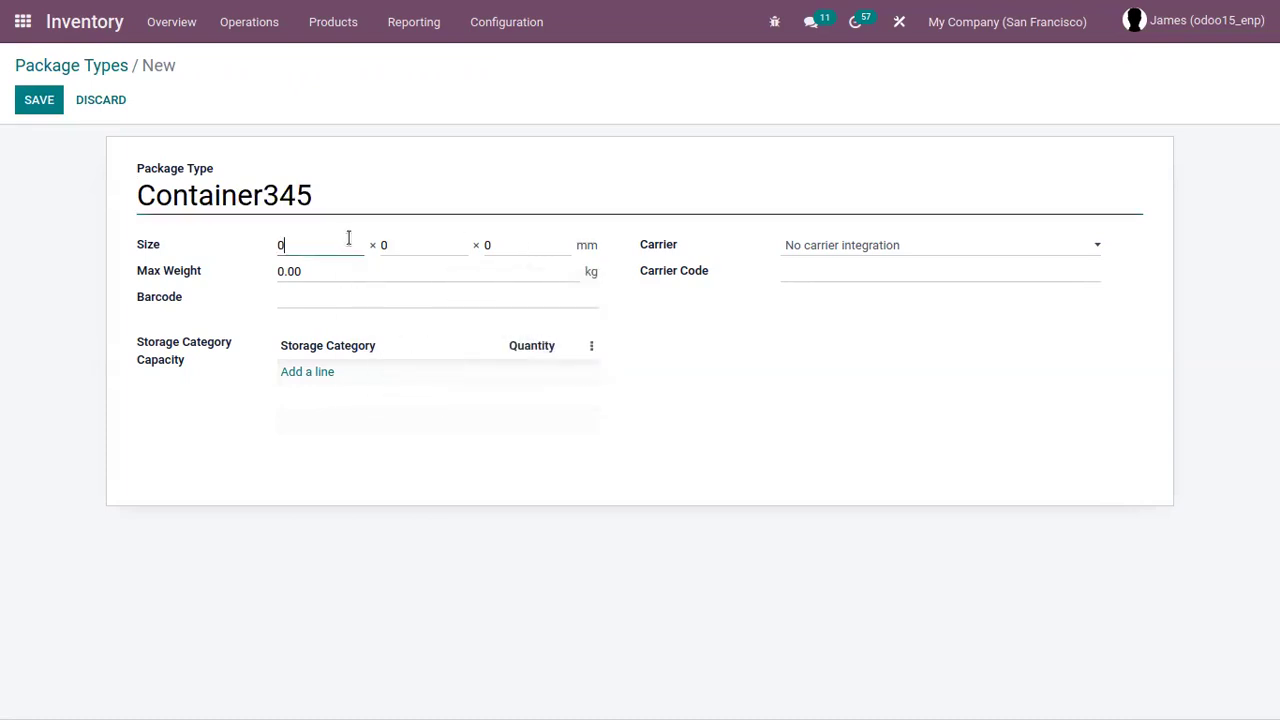
{"action": "key", "text": "BackSpace"}
{"action": "type", "text": "50"}
{"action": "left_click", "coordinate": [400, 247]}
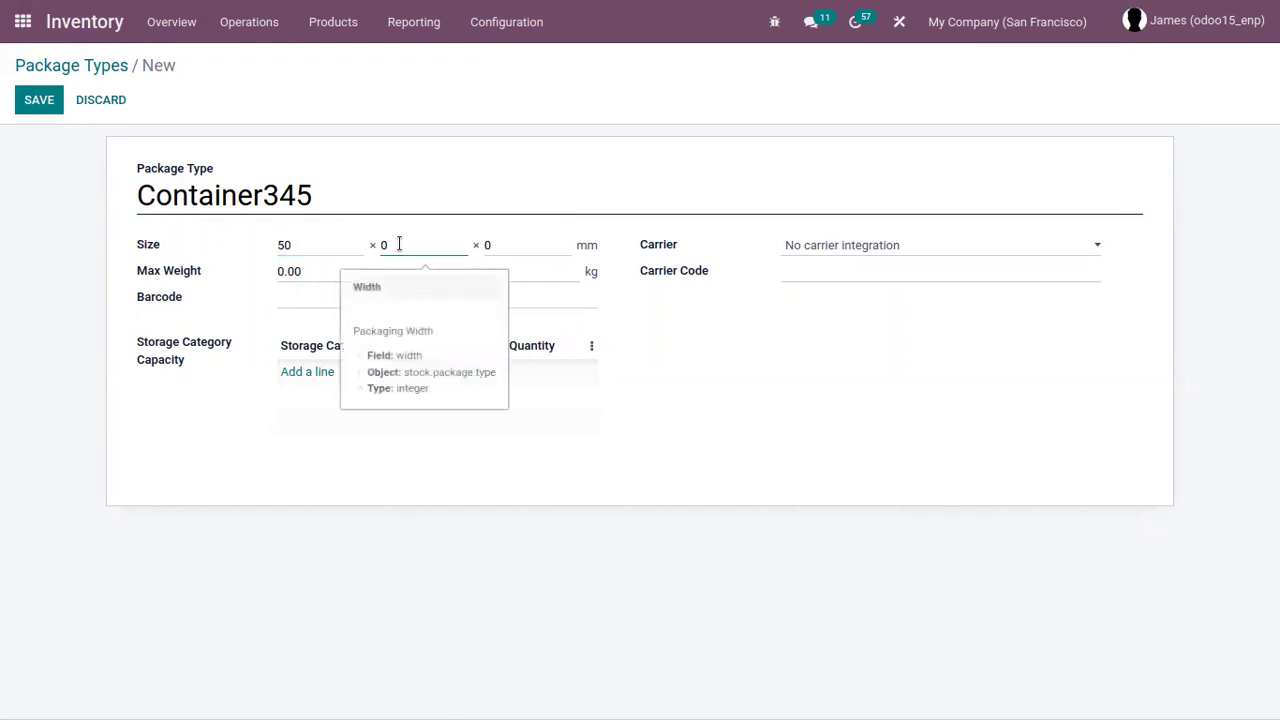
{"action": "type", "text": "60"}
{"action": "left_click", "coordinate": [524, 245]}
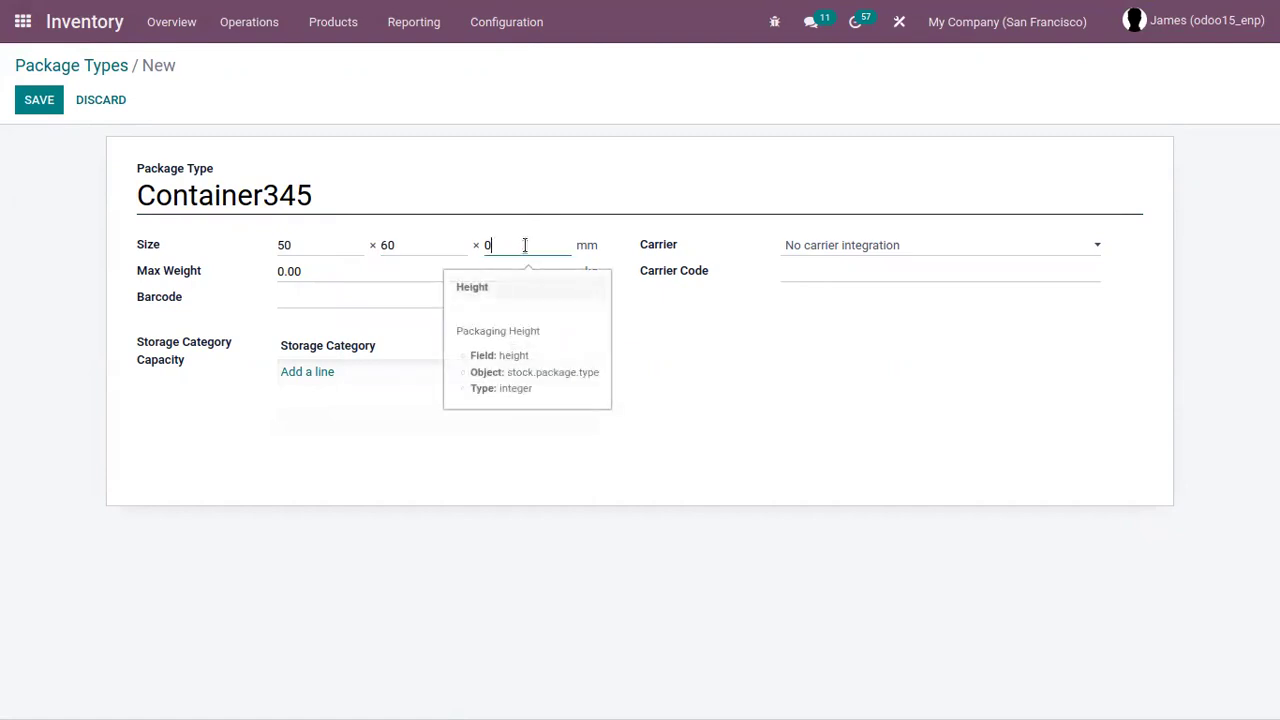
{"action": "key", "text": "BackSpace"}
{"action": "type", "text": "50"}
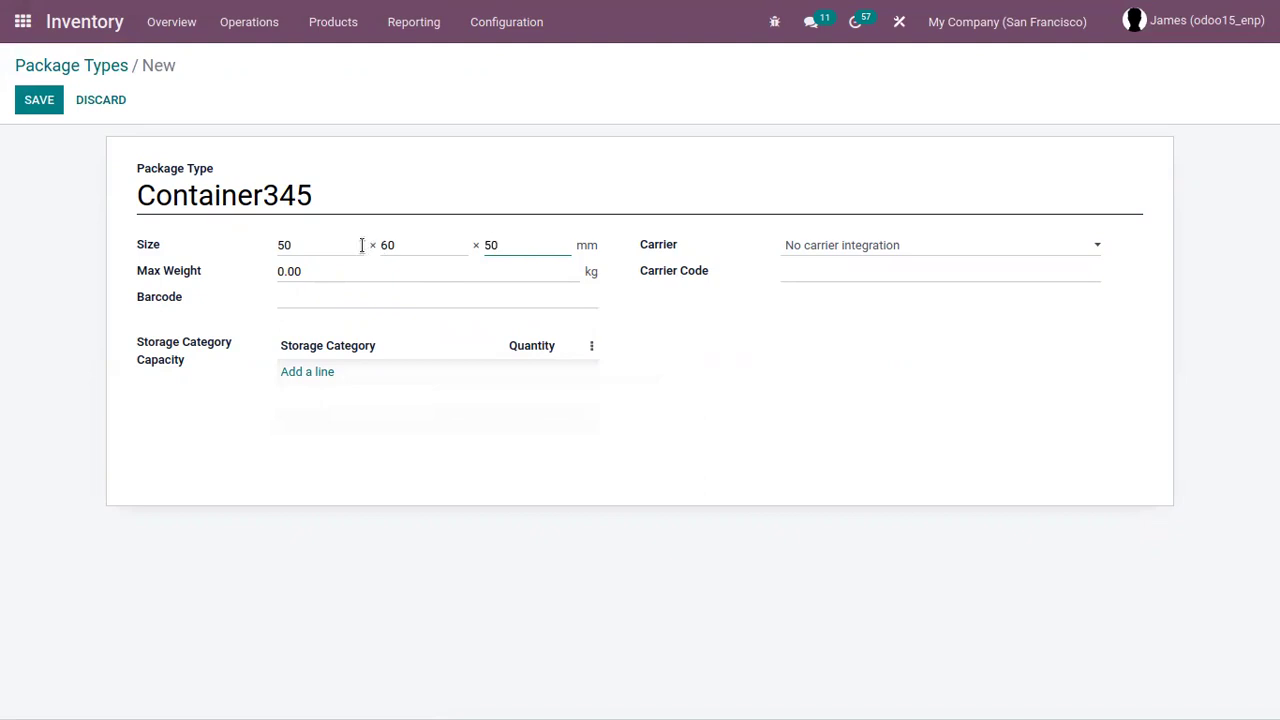
Step: Set the maximum weight of the Container345 package type to 5 kg
{"action": "left_click", "coordinate": [333, 265]}
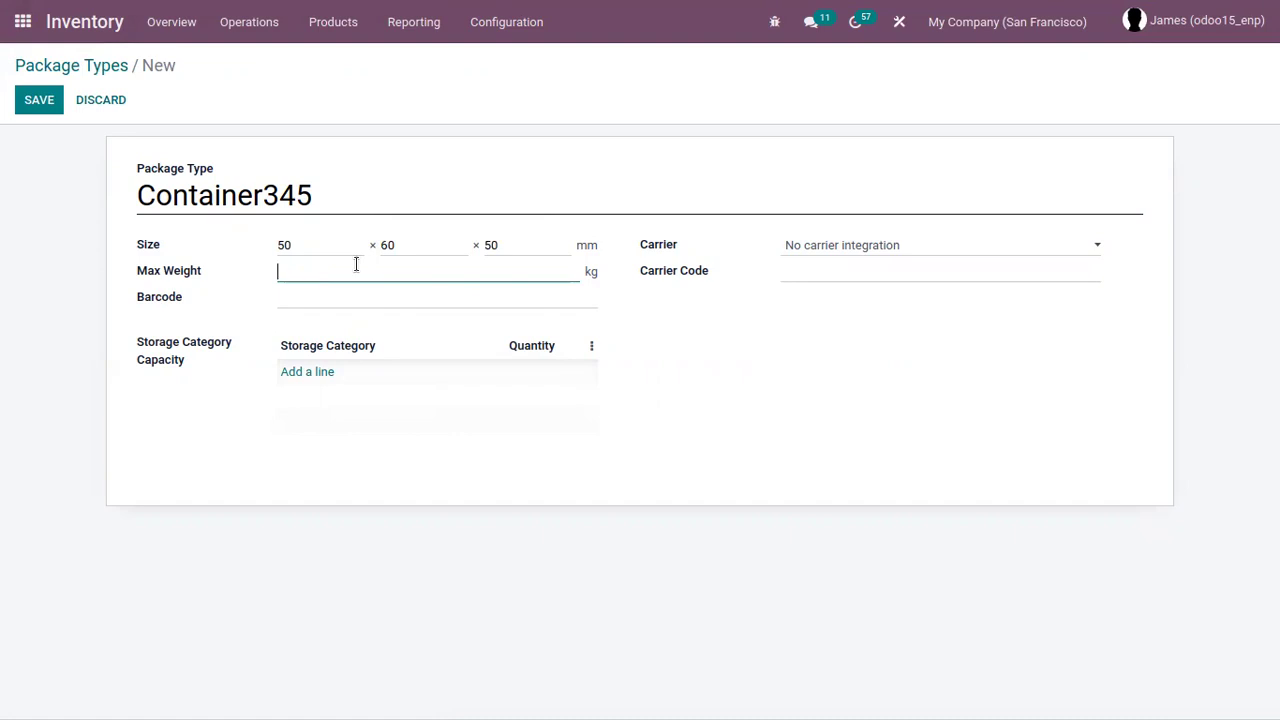
{"action": "type", "text": "5"}
{"action": "left_click", "coordinate": [722, 325]}
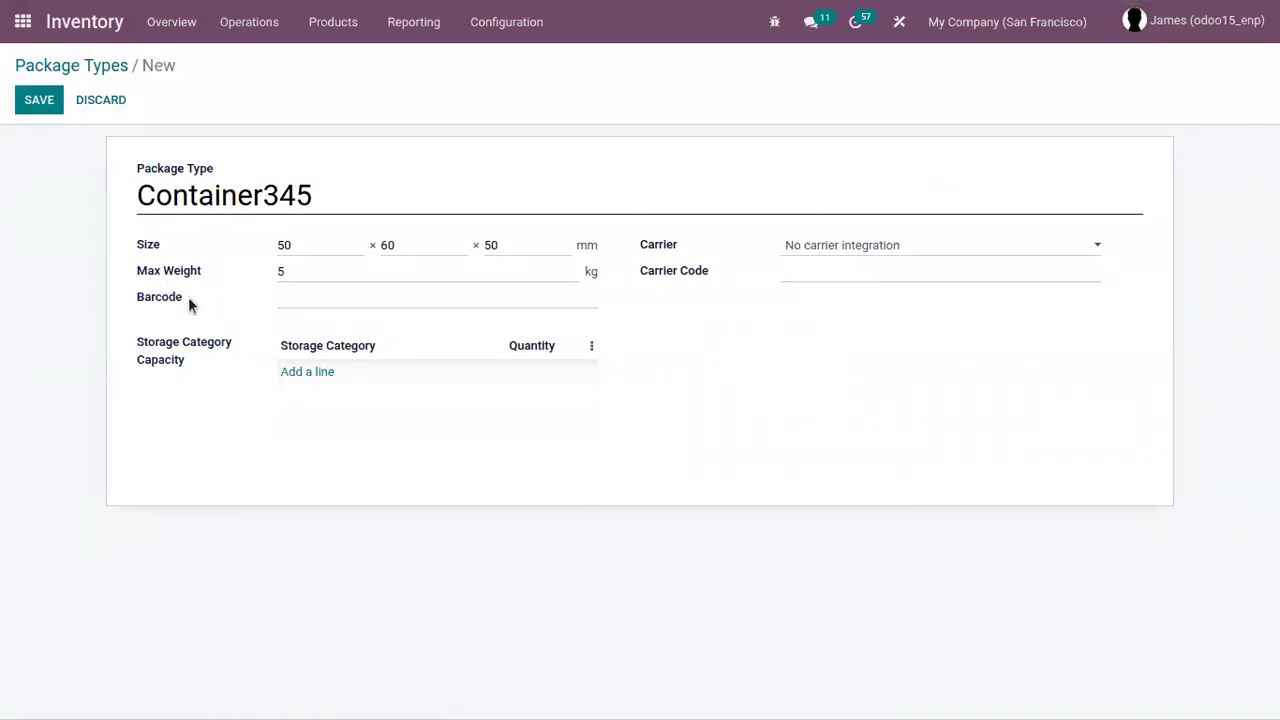
Step: Assign bpost as the carrier of the Container345 package type, with carrier code CON345
{"action": "left_click", "coordinate": [857, 247]}
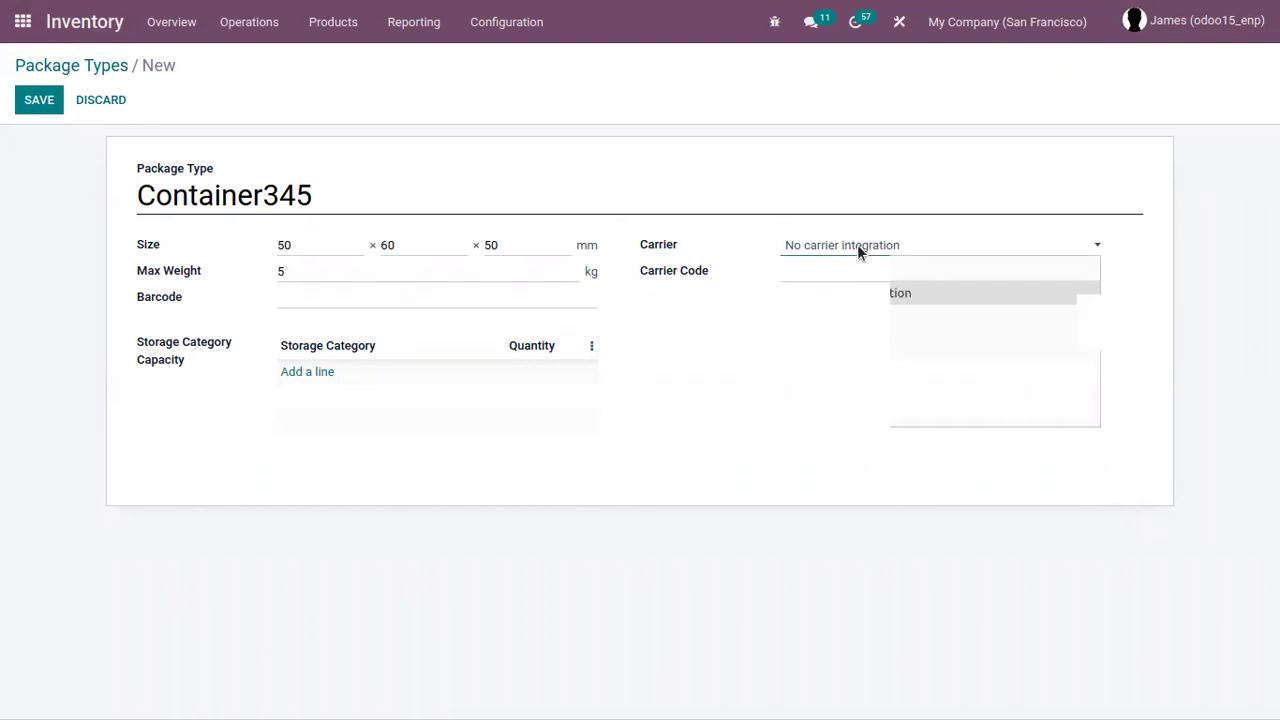
{"action": "left_click", "coordinate": [843, 317]}
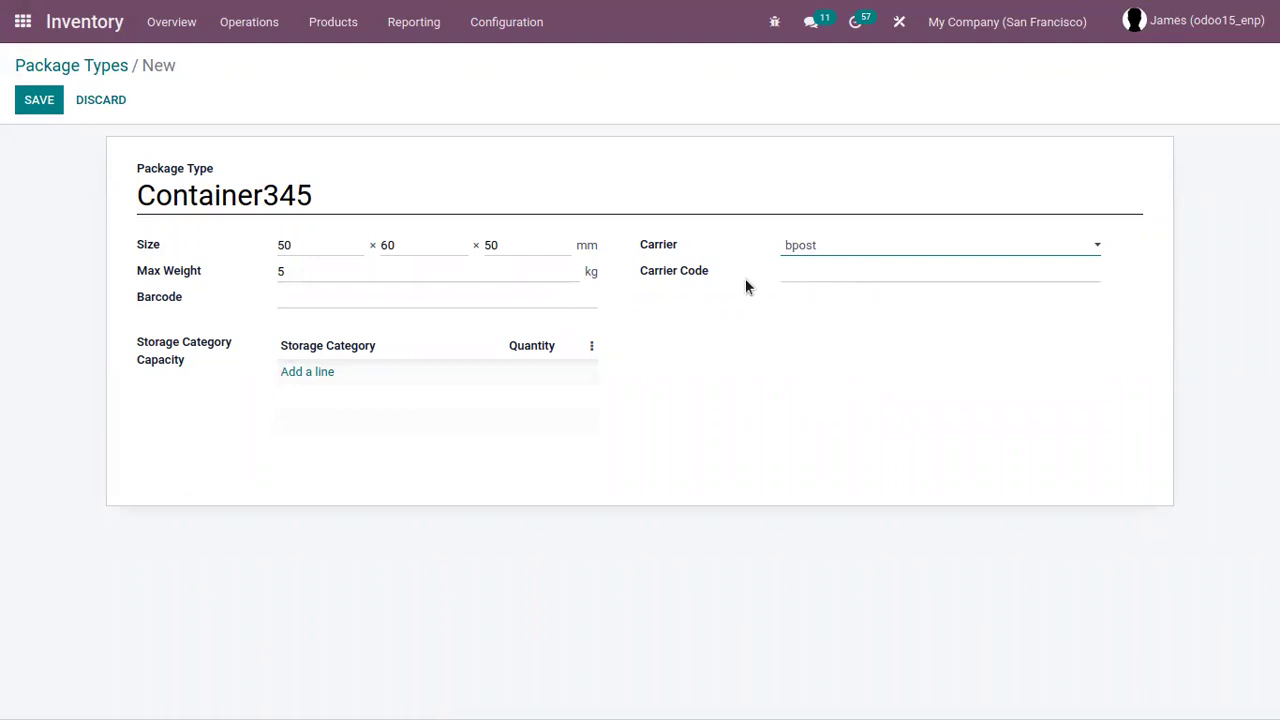
{"action": "left_click", "coordinate": [806, 279]}
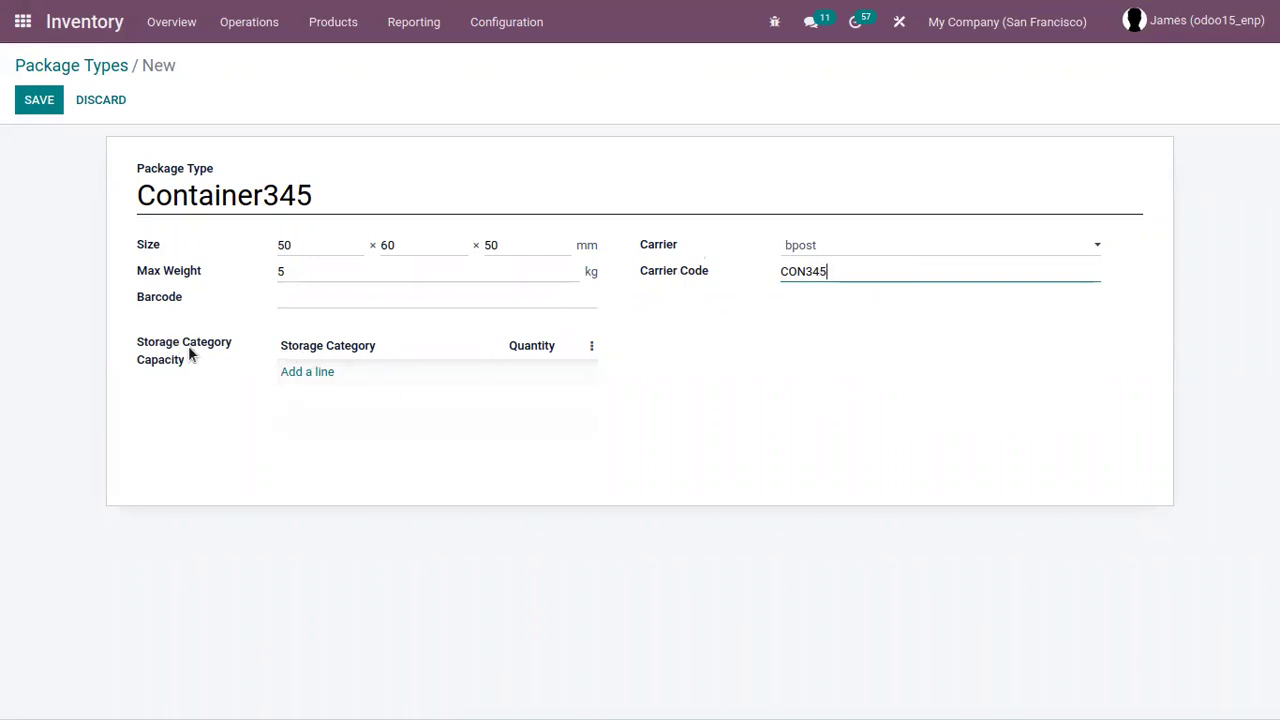
Step: Add a storage category capacity line for Medium frequency - Big with a quantity of 10
{"action": "mouse_move", "coordinate": [192, 351]}
{"action": "left_click", "coordinate": [299, 372]}
{"action": "left_click", "coordinate": [323, 372]}
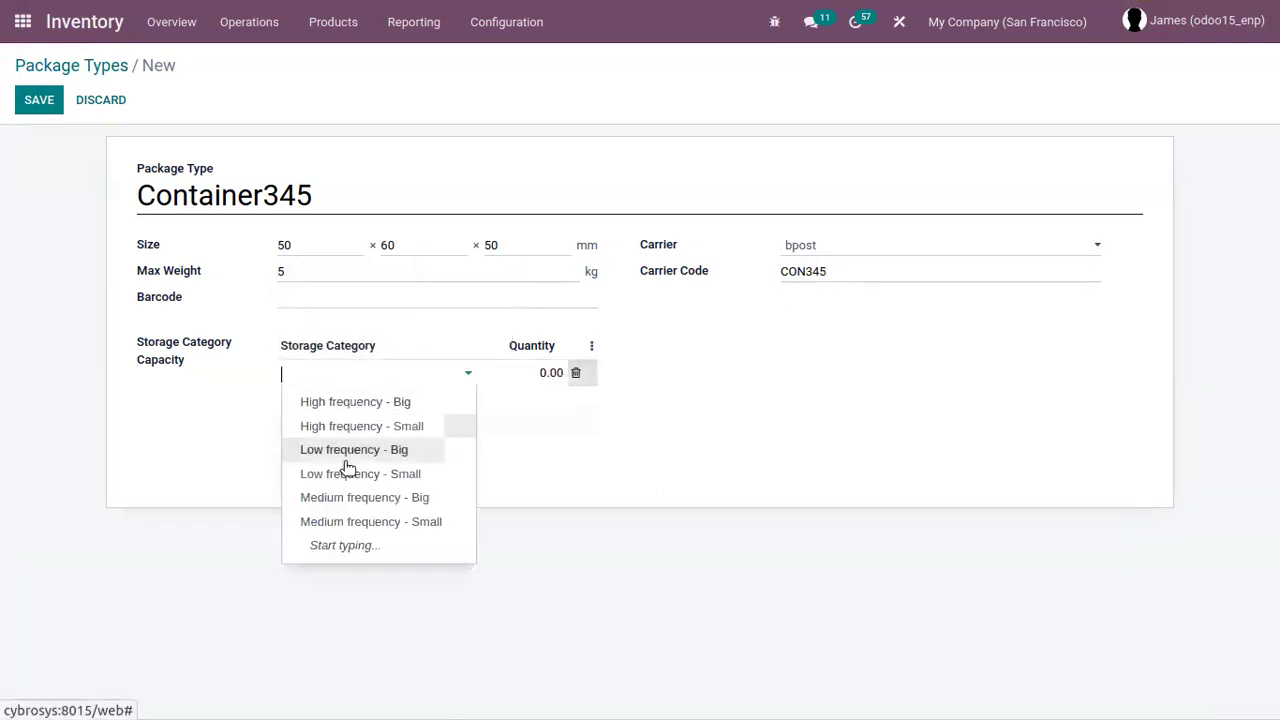
{"action": "left_click", "coordinate": [419, 497]}
{"action": "left_click", "coordinate": [556, 373]}
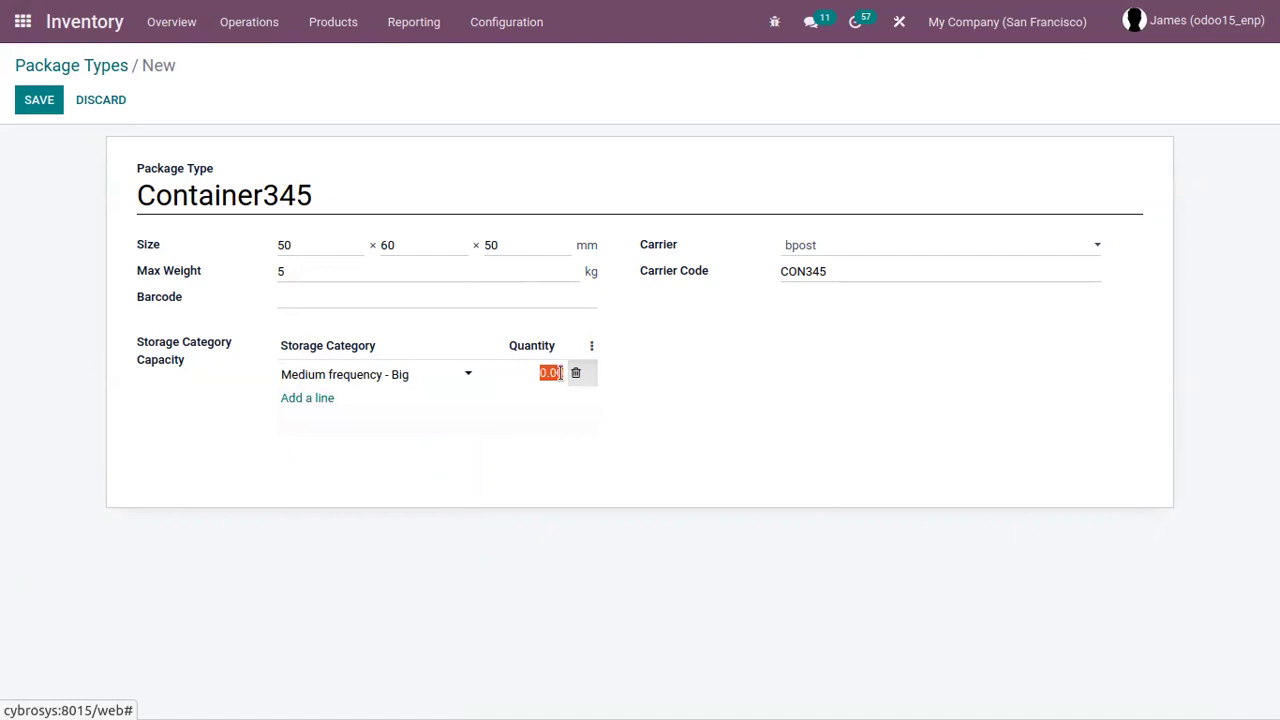
{"action": "type", "text": "10"}
{"action": "left_click", "coordinate": [289, 508]}
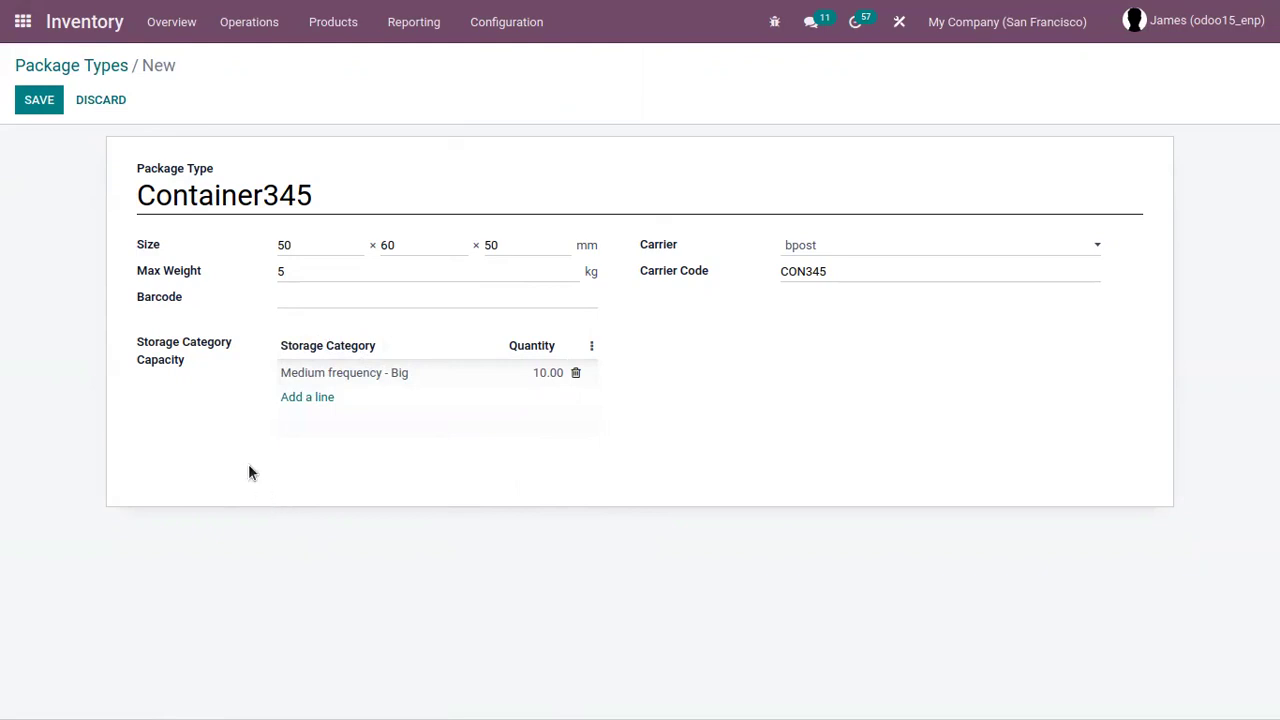
Step: Save the Container345 package type and return to the list of package types
{"action": "left_click", "coordinate": [479, 22]}
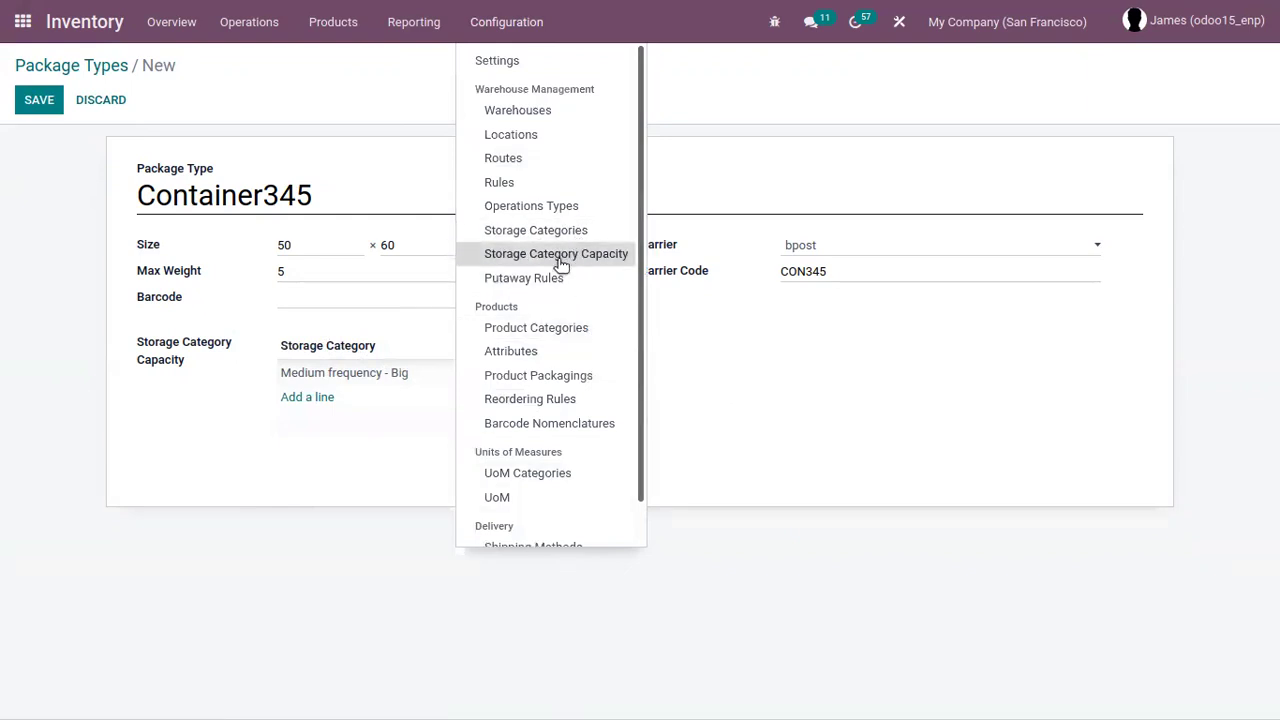
{"action": "left_click", "coordinate": [709, 360]}
{"action": "left_click", "coordinate": [38, 102]}
{"action": "left_click", "coordinate": [60, 65]}
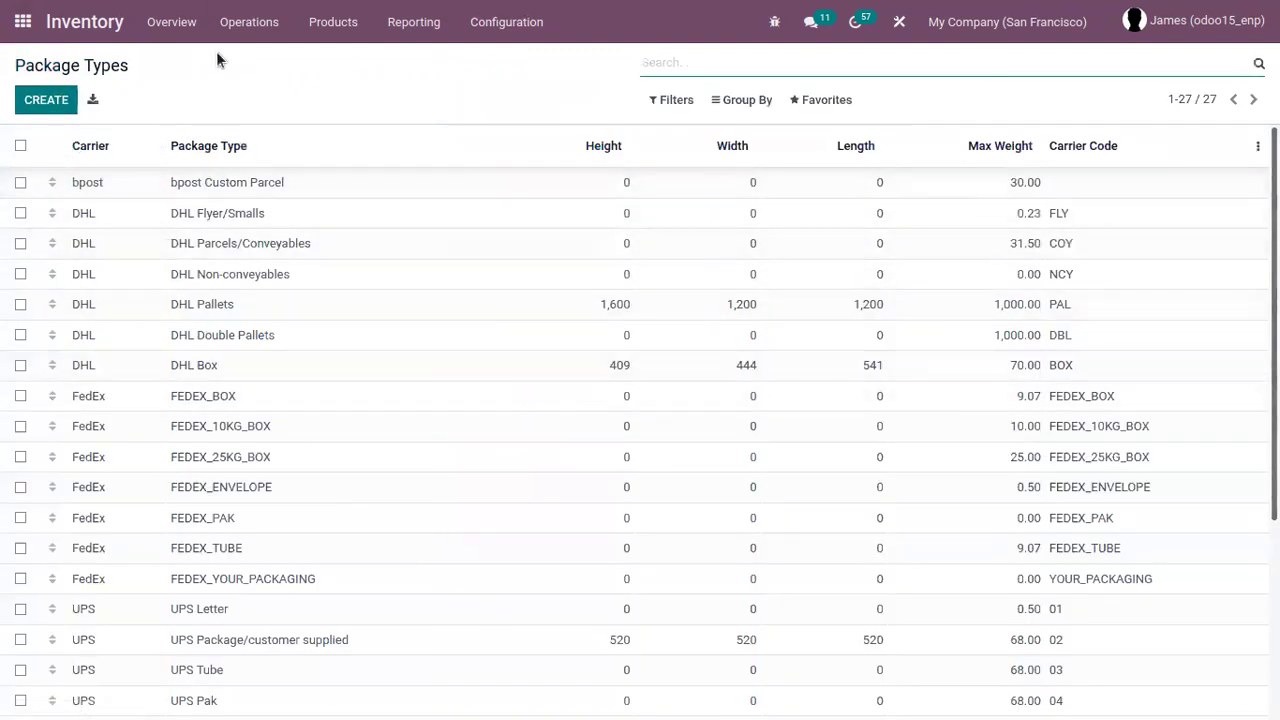
Step: Go to the product packages and open package PACK0000003
{"action": "left_click", "coordinate": [333, 22]}
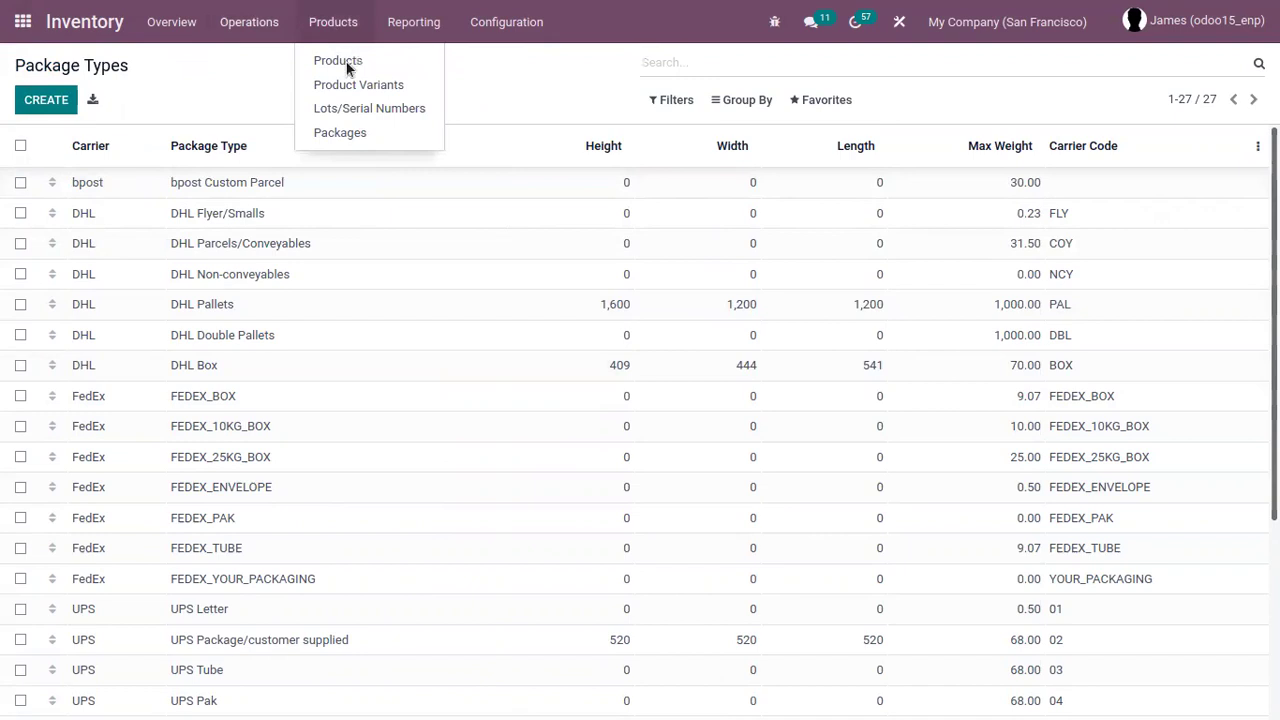
{"action": "left_click", "coordinate": [376, 131]}
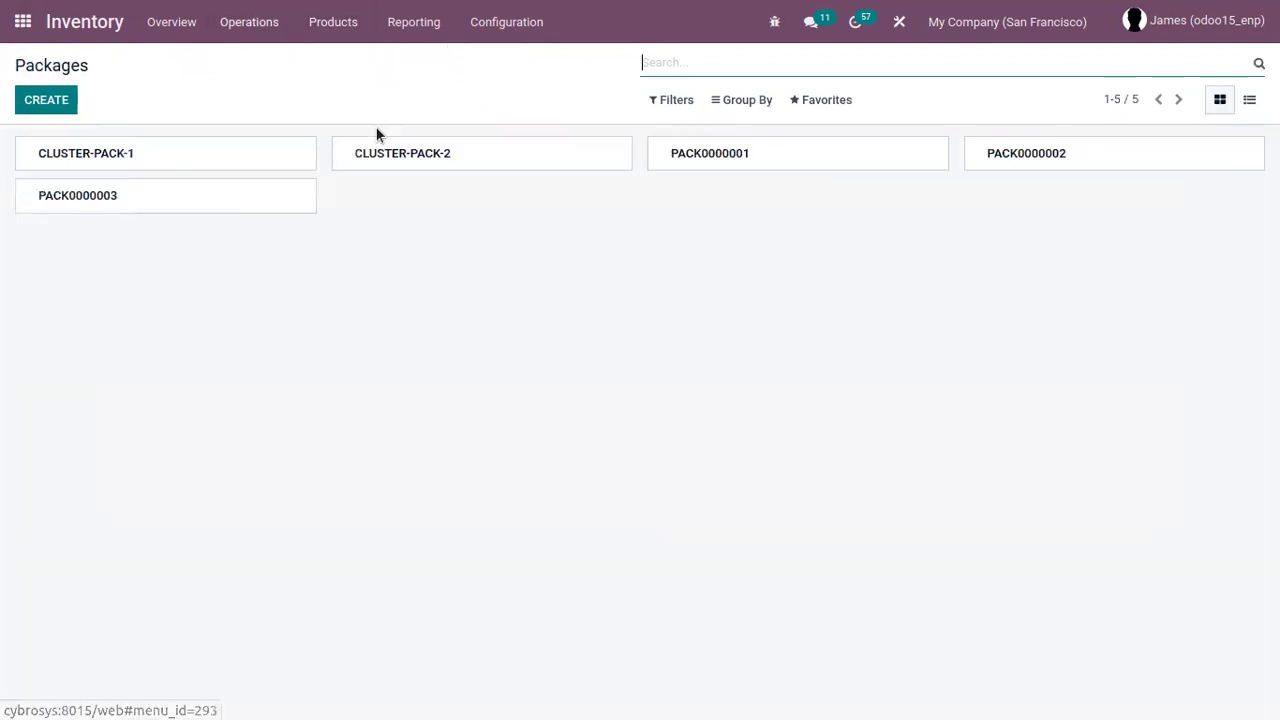
{"action": "left_click", "coordinate": [216, 193]}
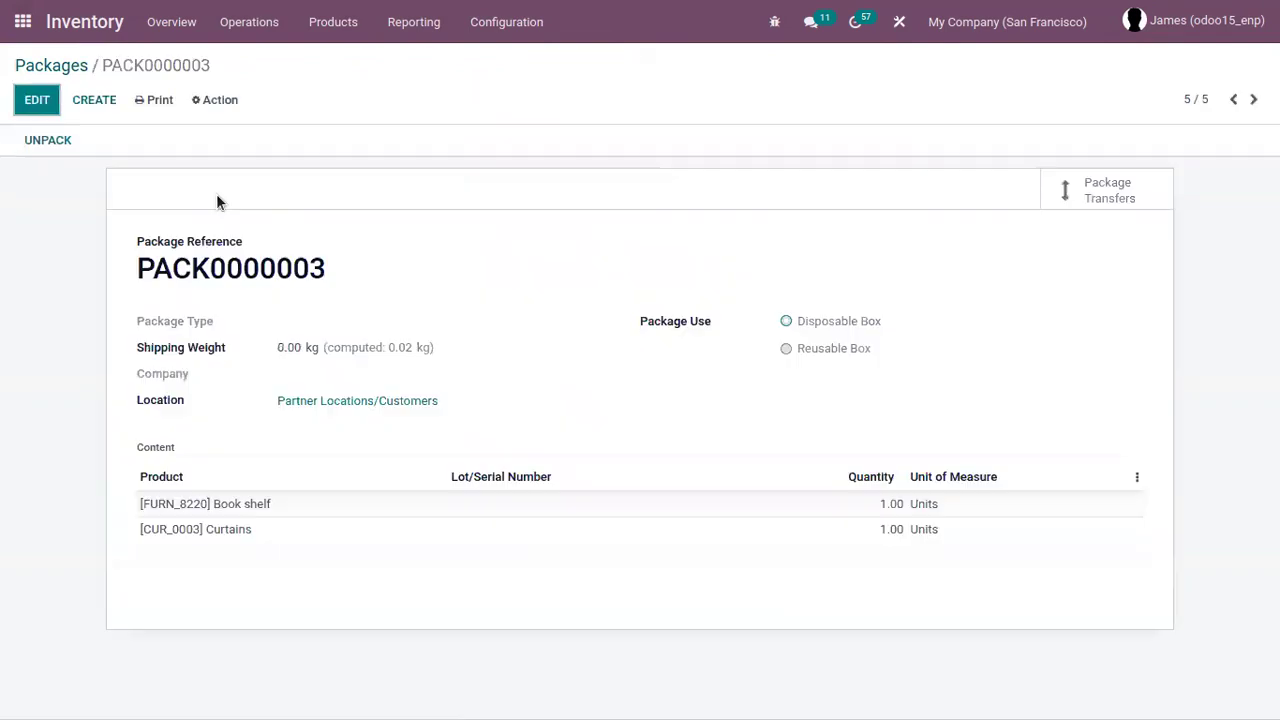
Step: Set the package type of PACK0000003 to Container345 and check that type's details without changing them
{"action": "left_click", "coordinate": [36, 101]}
{"action": "left_click", "coordinate": [309, 325]}
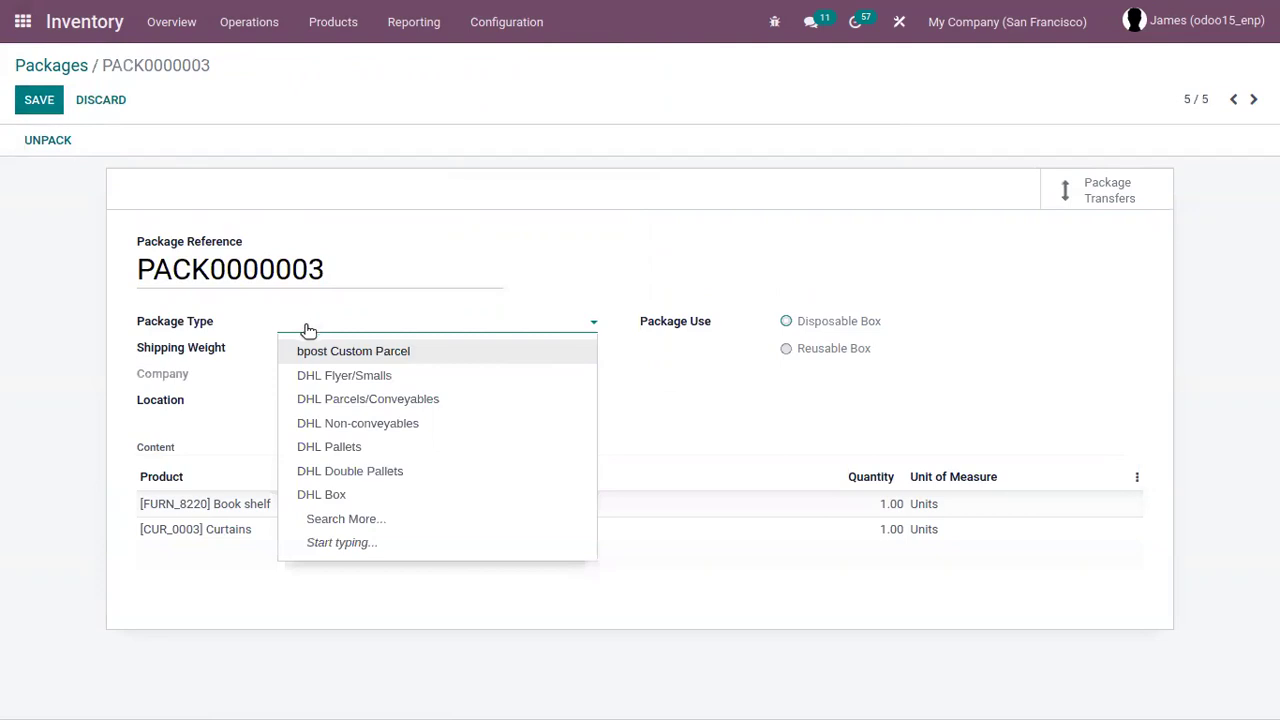
{"action": "type", "text": "co"}
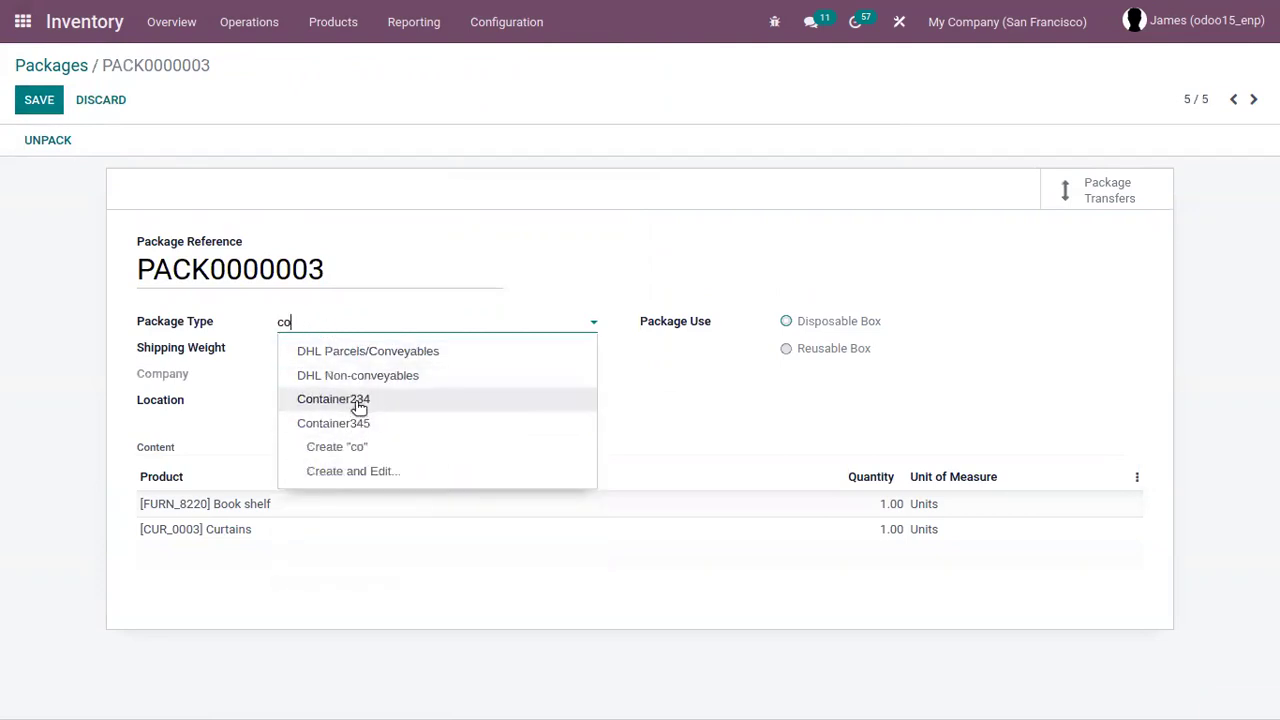
{"action": "left_click", "coordinate": [374, 423]}
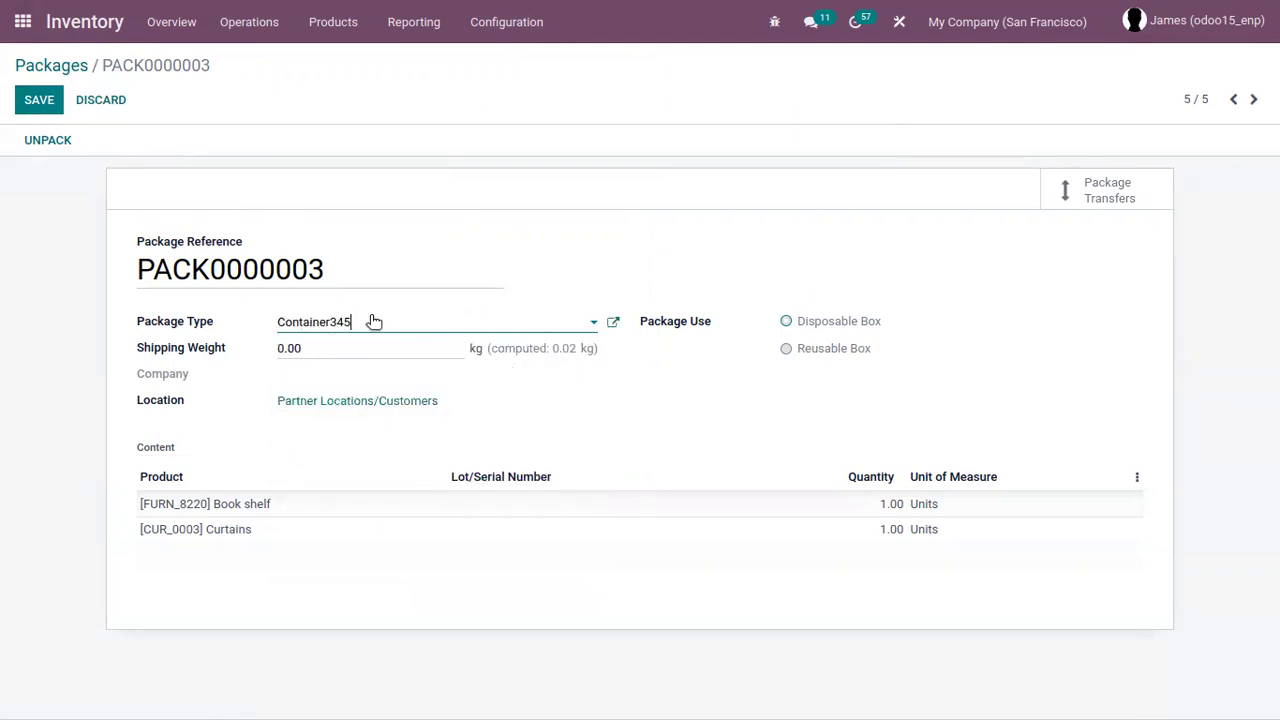
{"action": "left_click", "coordinate": [612, 322]}
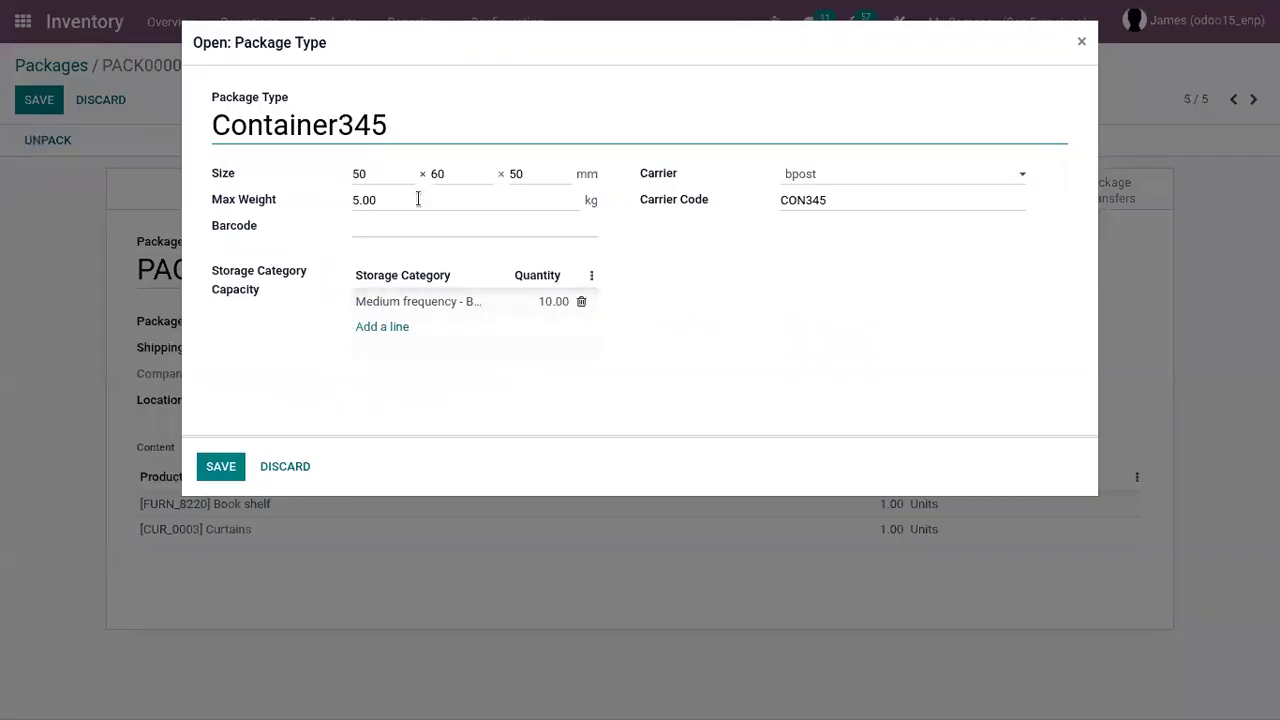
{"action": "left_click", "coordinate": [286, 468]}
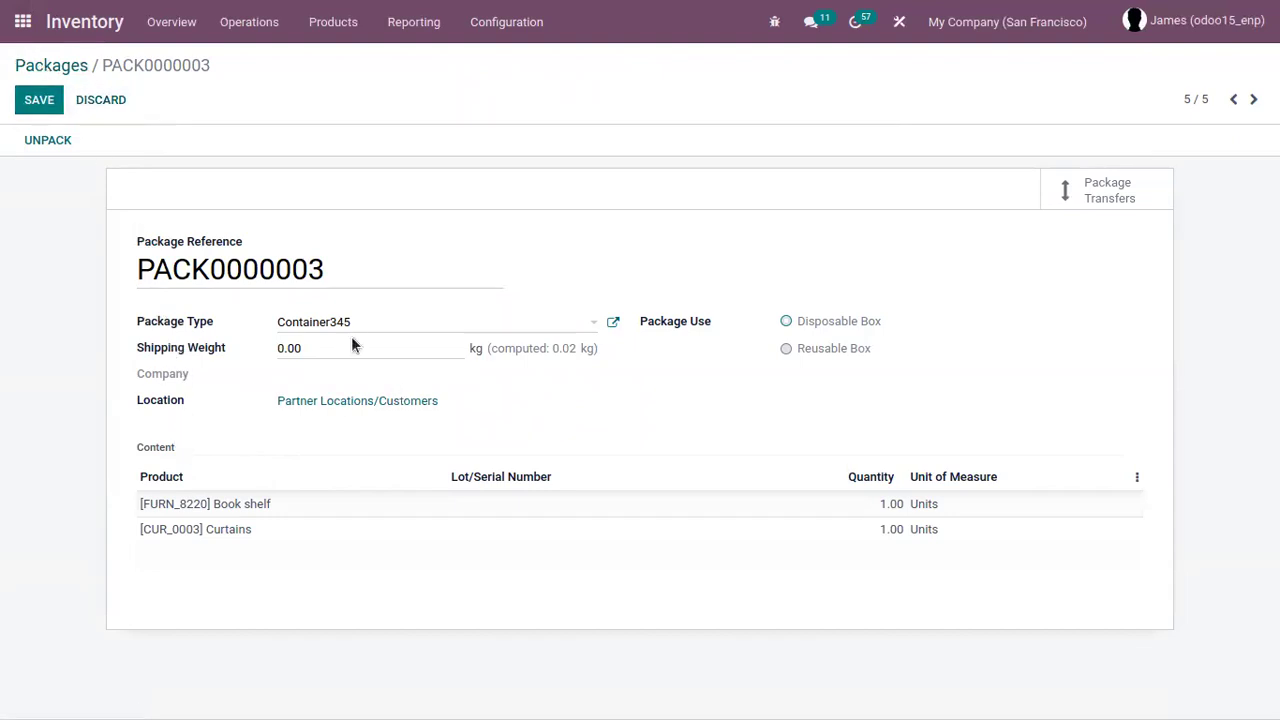
Step: Set the shipping weight of PACK0000003 to 2 kg and save the package
{"action": "left_click", "coordinate": [207, 345]}
{"action": "type", "text": "2"}
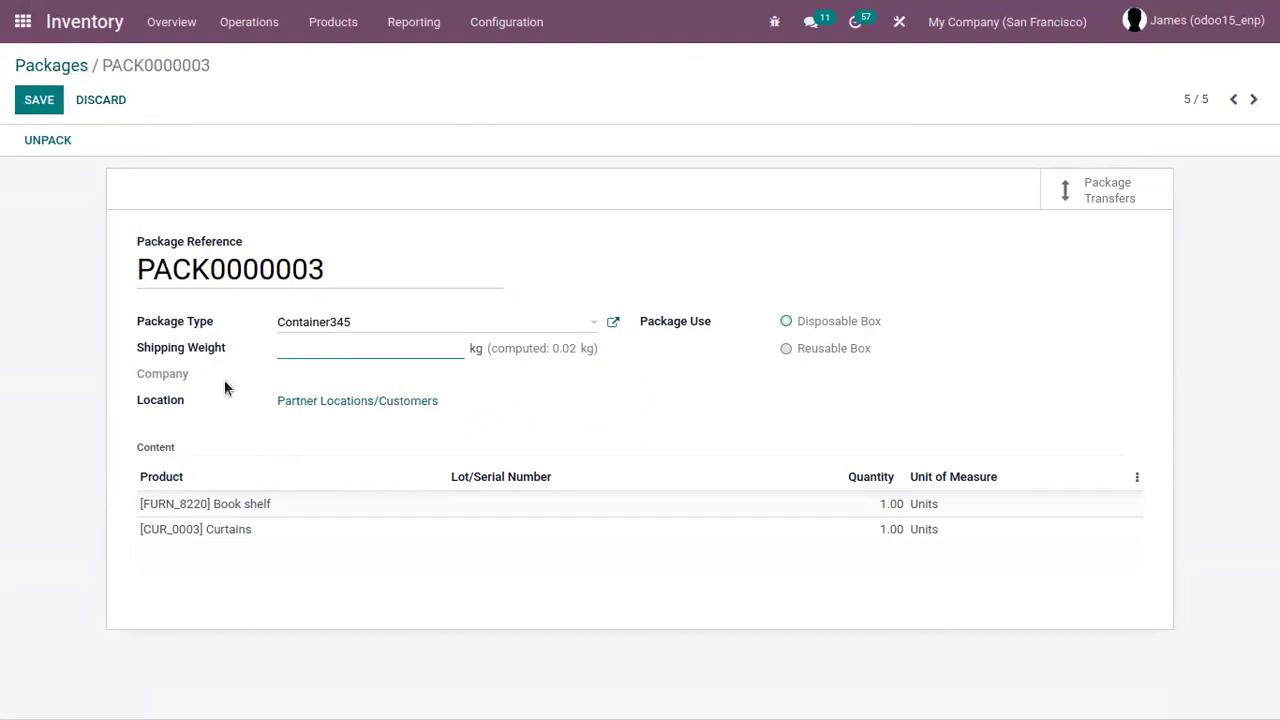
{"action": "key", "text": "alt+s"}
{"action": "left_click", "coordinate": [33, 102]}
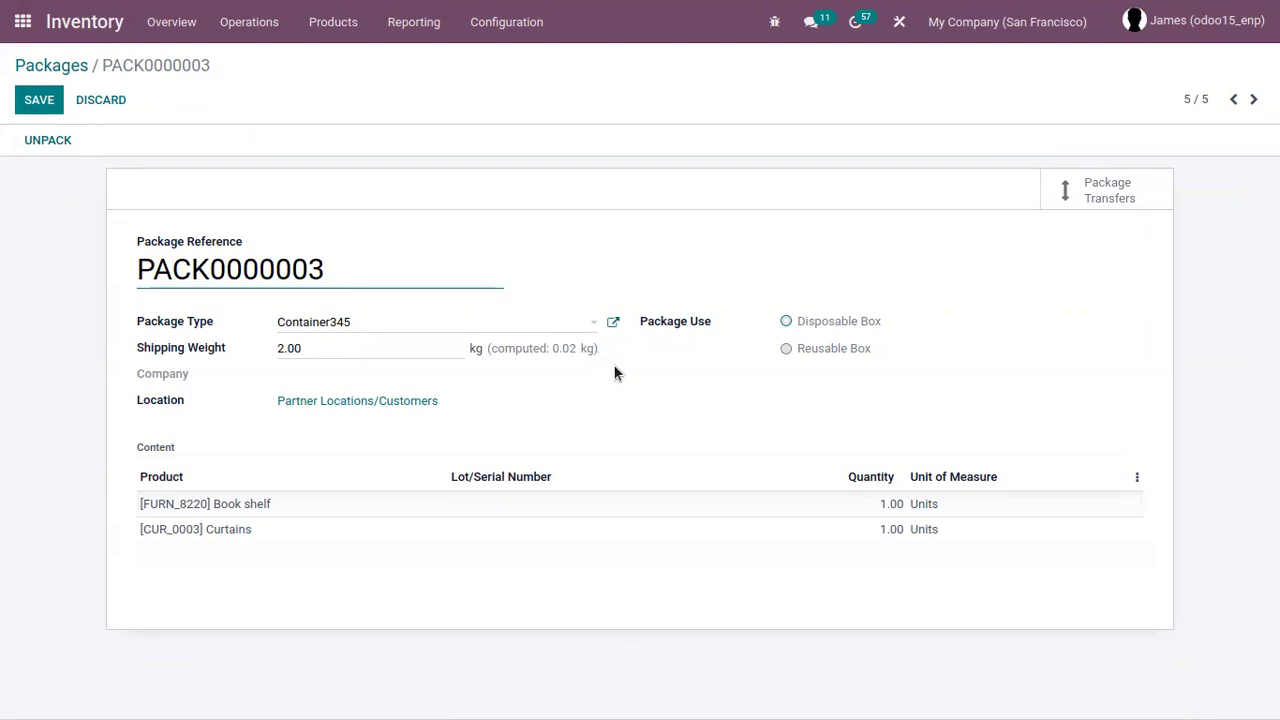
Step: Open the Book shelf product from the package content, set its weight to 1.8 kg and save it
{"action": "left_click", "coordinate": [238, 505]}
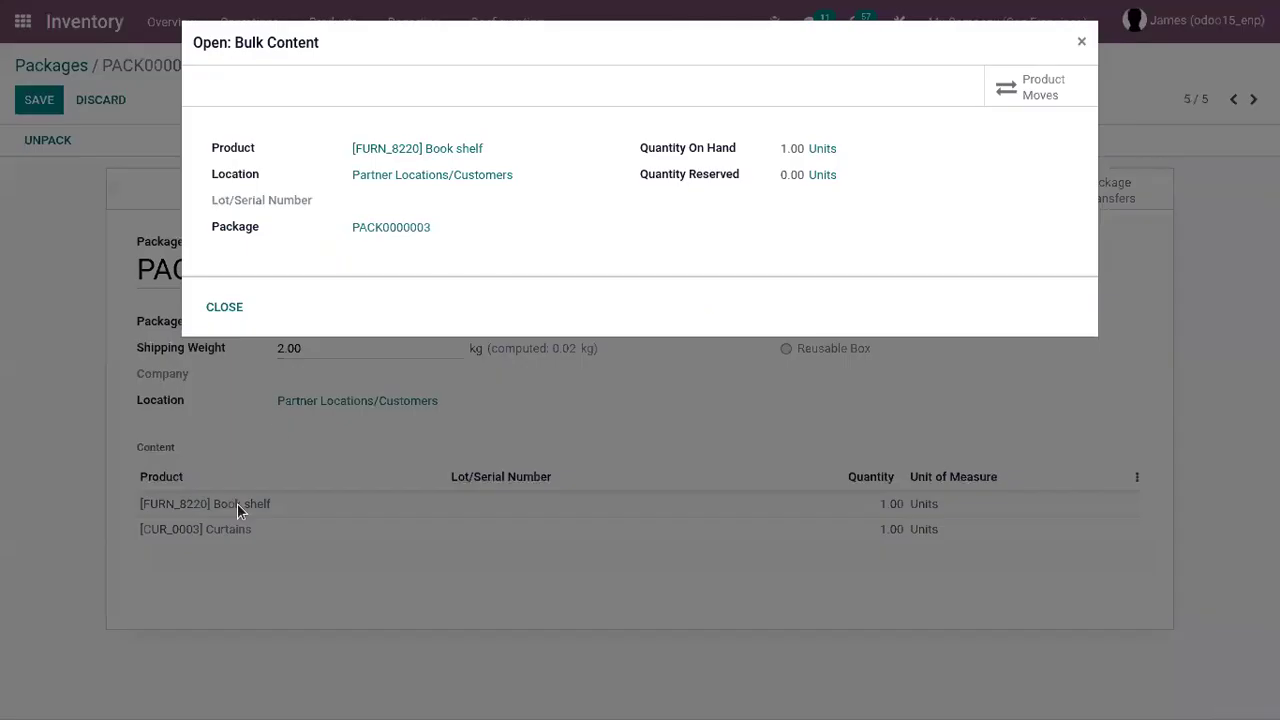
{"action": "left_click", "coordinate": [389, 152]}
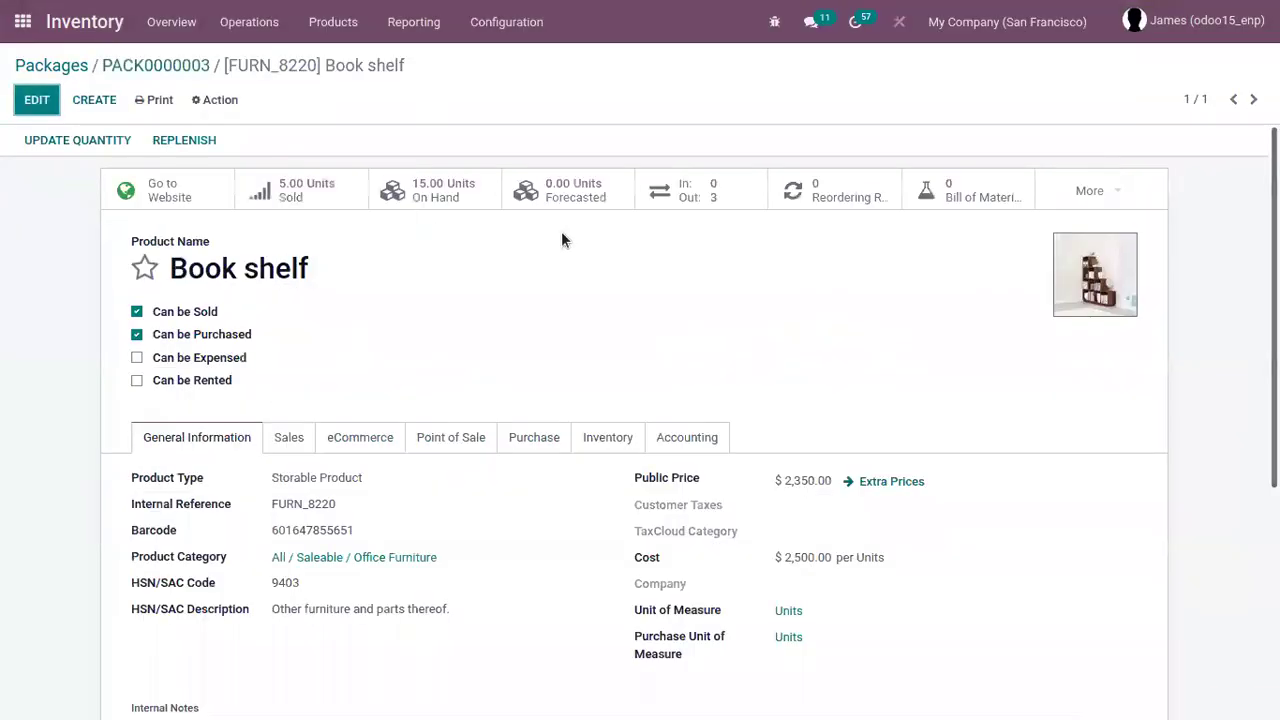
{"action": "left_click", "coordinate": [591, 446]}
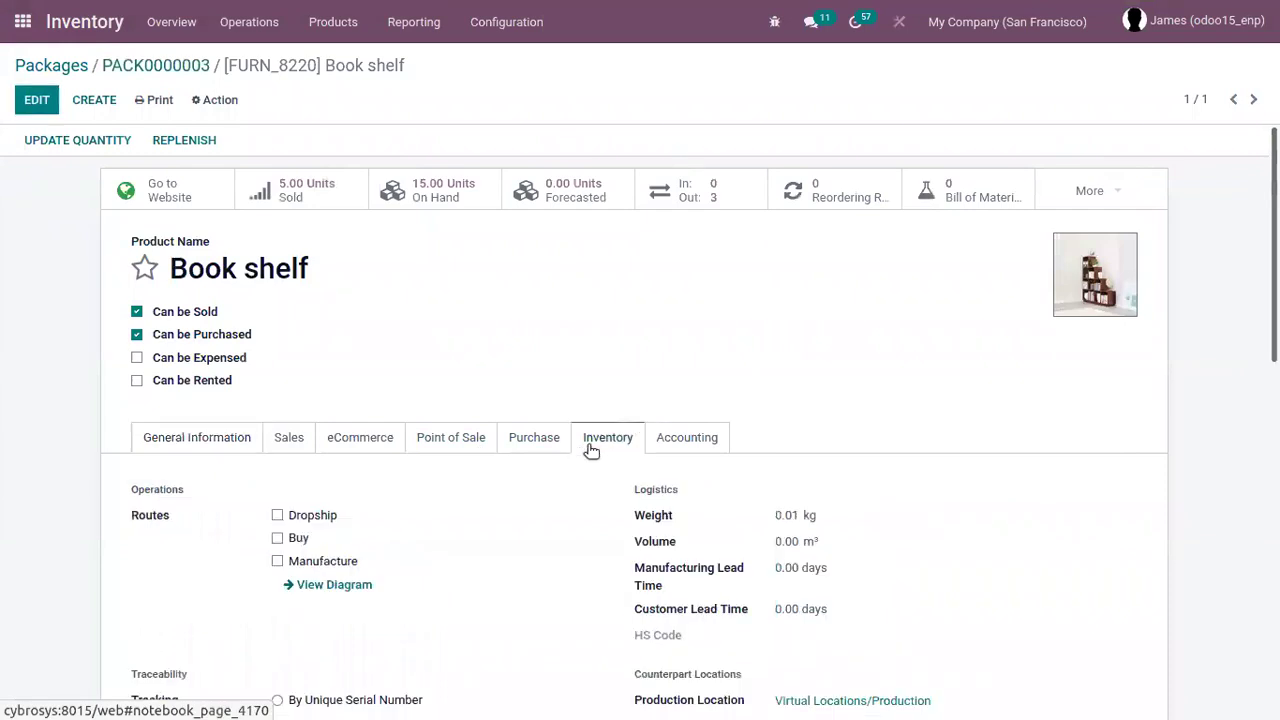
{"action": "scroll", "coordinate": [300, 300], "scroll_direction": "down", "scroll_amount": 3}
{"action": "left_click", "coordinate": [30, 106]}
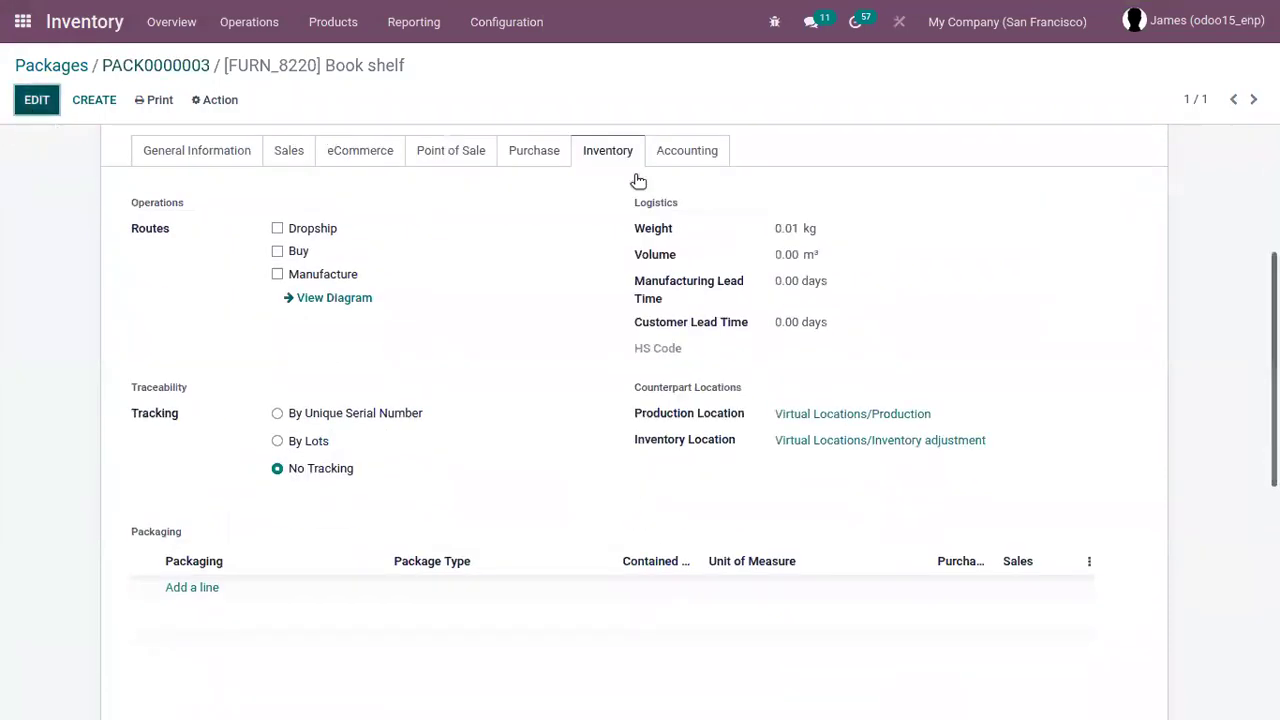
{"action": "left_click", "coordinate": [803, 386]}
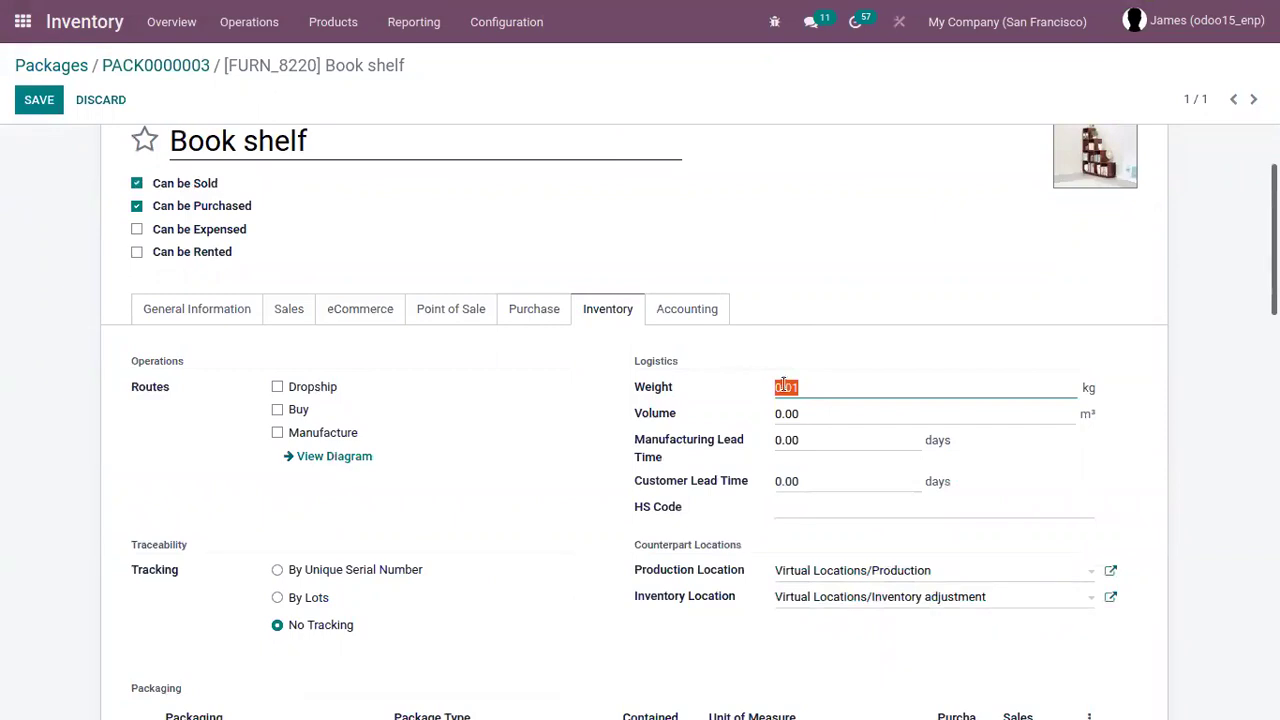
{"action": "type", "text": "1.8"}
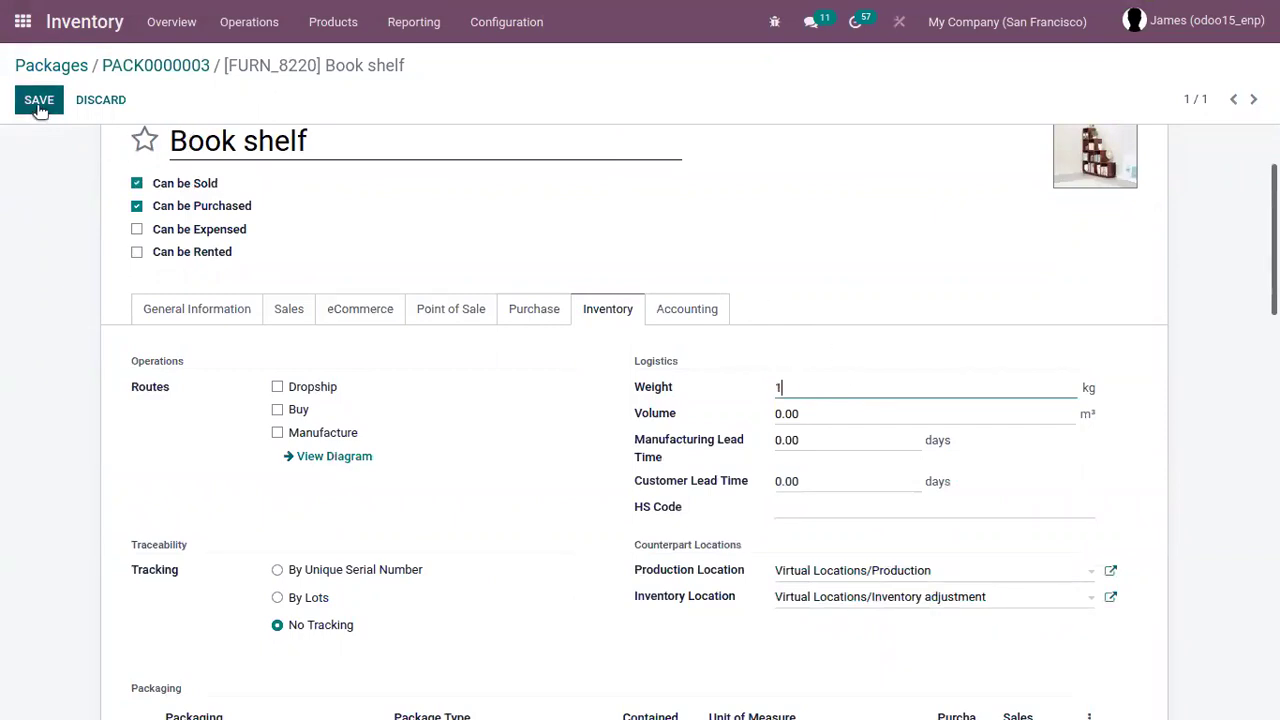
{"action": "scroll", "coordinate": [97, 160], "scroll_direction": "up", "scroll_amount": 2}
{"action": "left_click", "coordinate": [40, 101]}
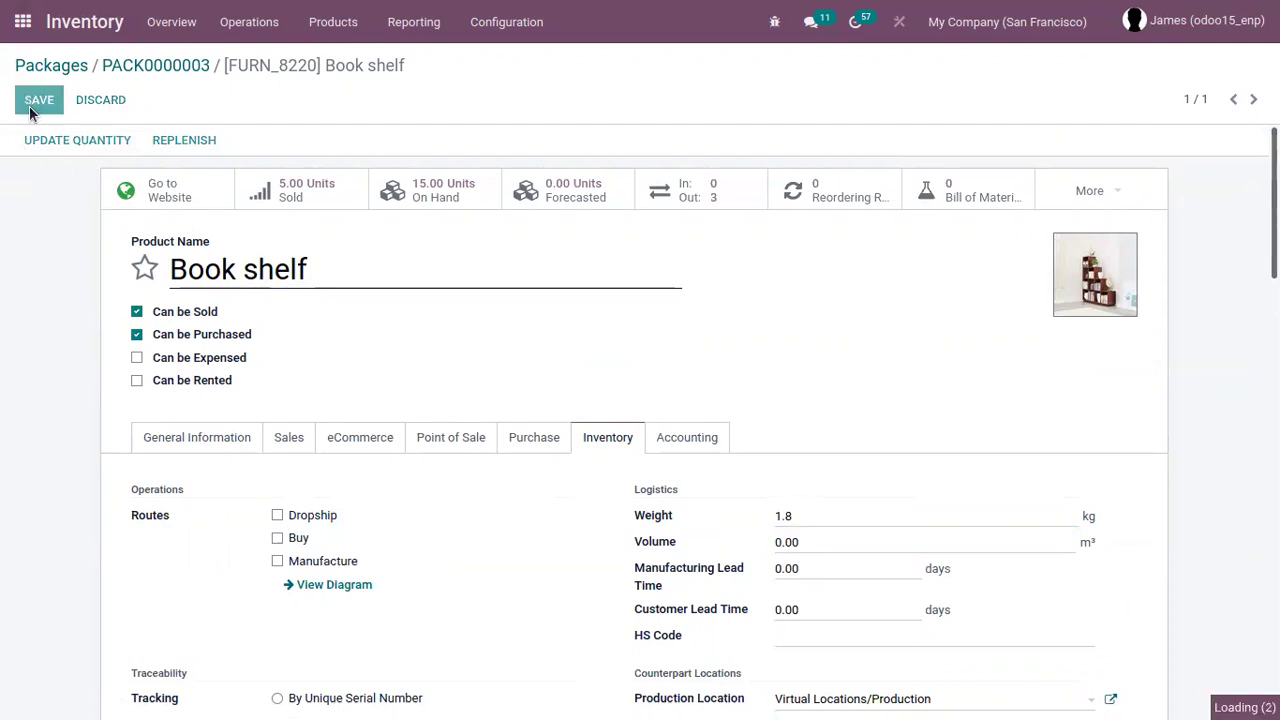
Step: Open the Curtains product from the content of PACK0000003, set its weight to 0.2 kg and save it
{"action": "left_click", "coordinate": [160, 65]}
{"action": "left_click", "coordinate": [243, 530]}
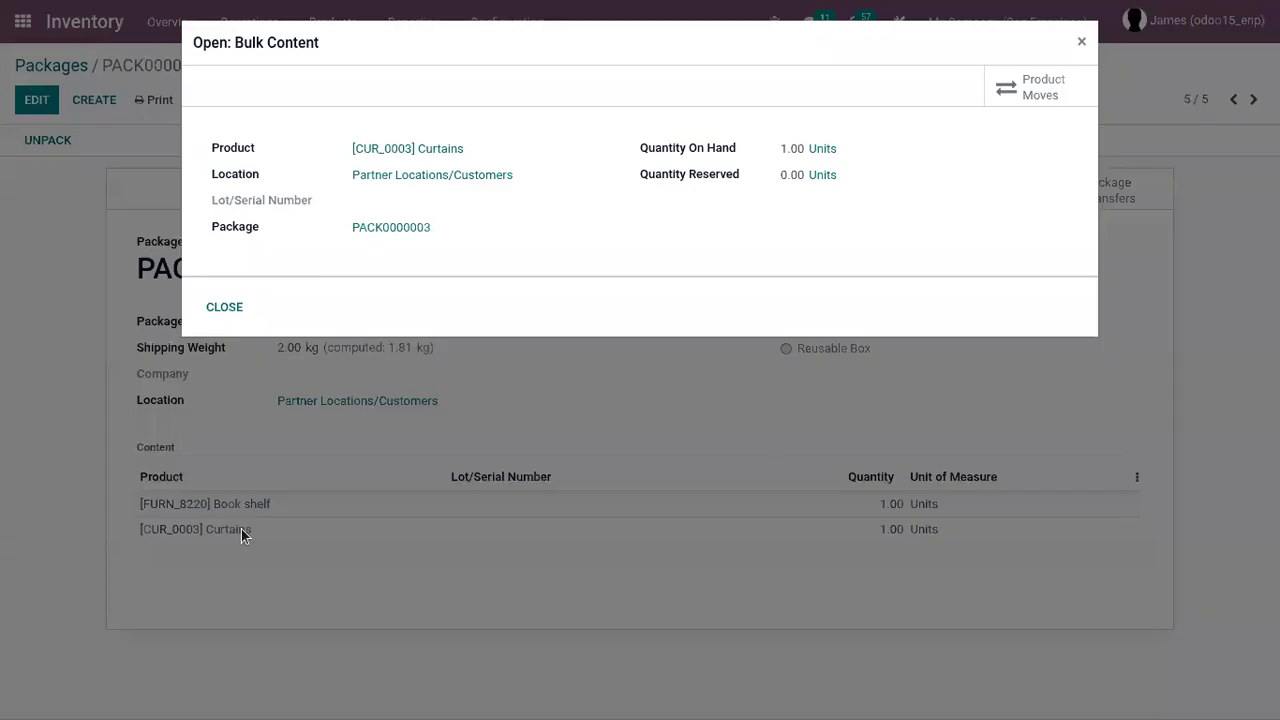
{"action": "left_click", "coordinate": [406, 148]}
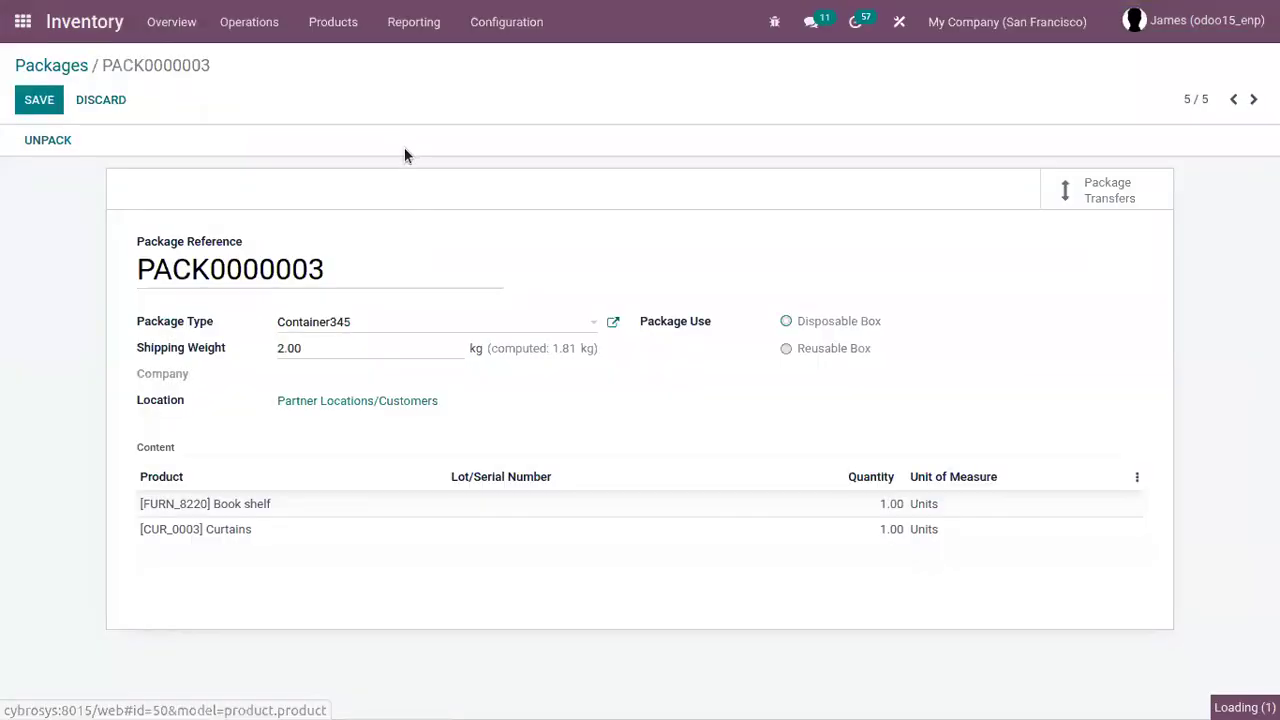
{"action": "left_click", "coordinate": [611, 450]}
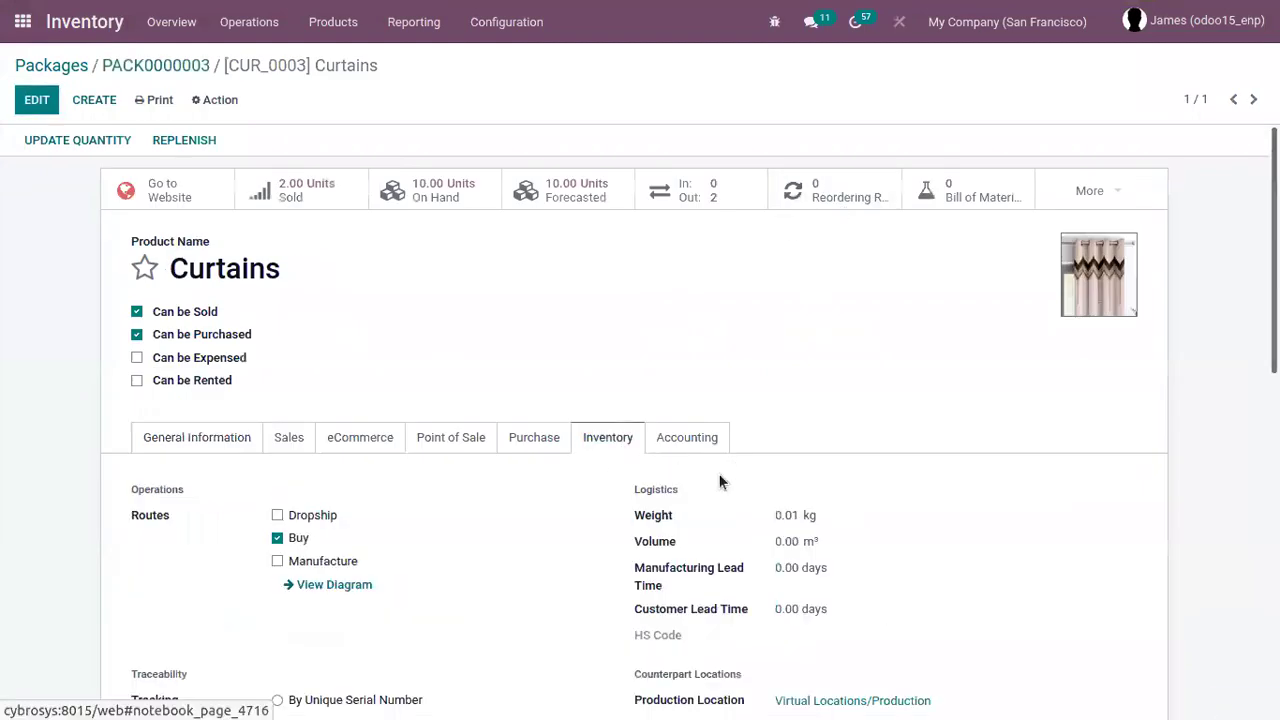
{"action": "left_click", "coordinate": [800, 515]}
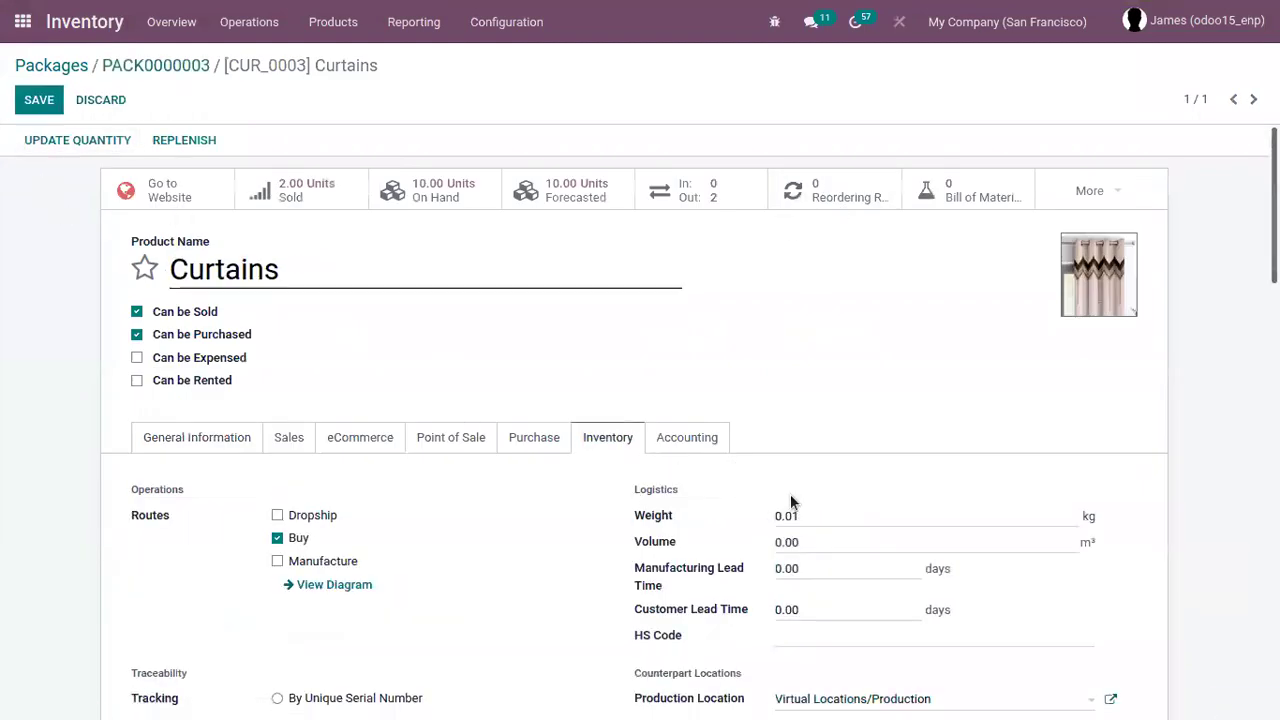
{"action": "left_click_drag", "start_coordinate": [800, 515], "coordinate": [783, 507]}
{"action": "type", "text": "2"}
{"action": "left_click", "coordinate": [39, 100]}
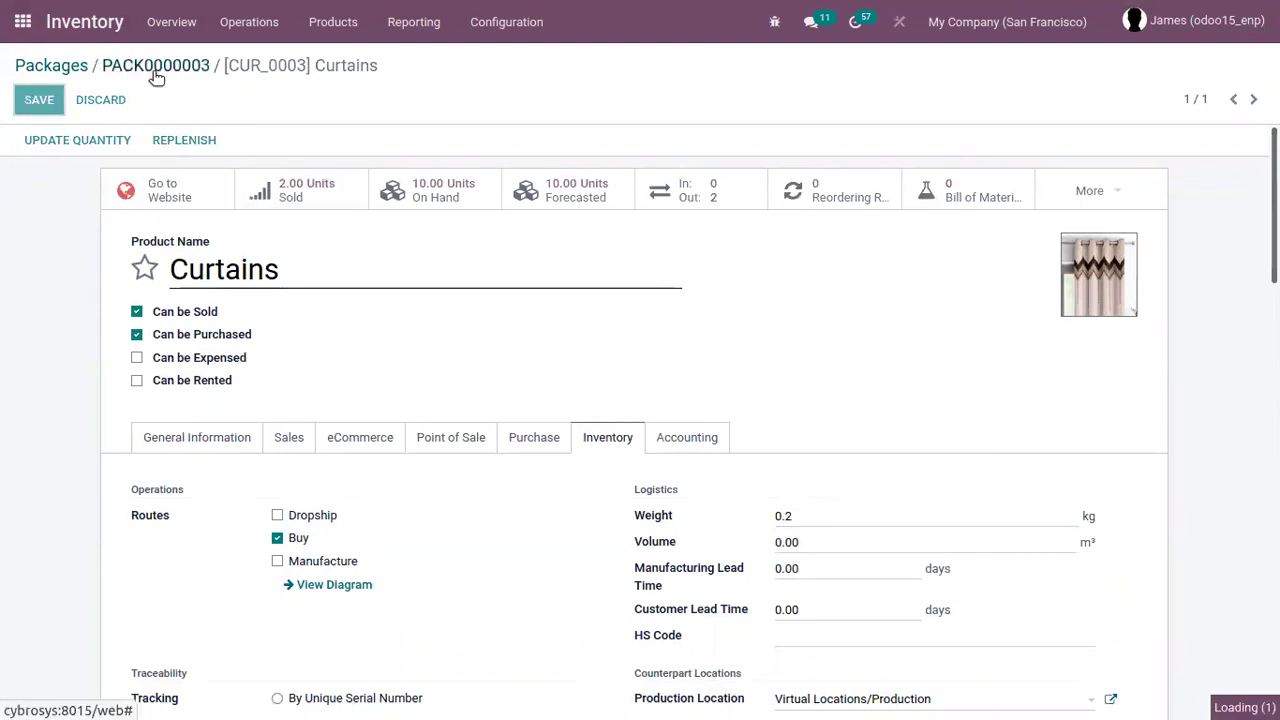
Step: Return to package PACK0000003 and check its shipping weight and package use options
{"action": "left_click", "coordinate": [121, 68]}
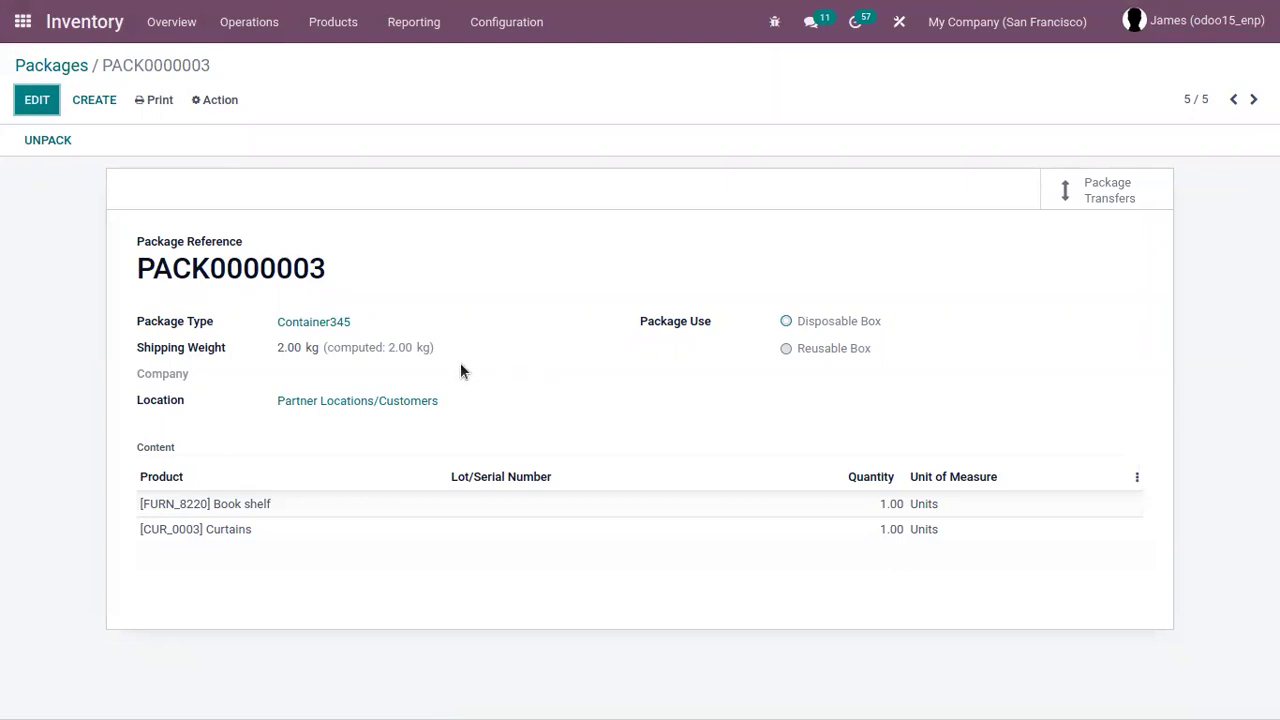
{"action": "left_click", "coordinate": [209, 503]}
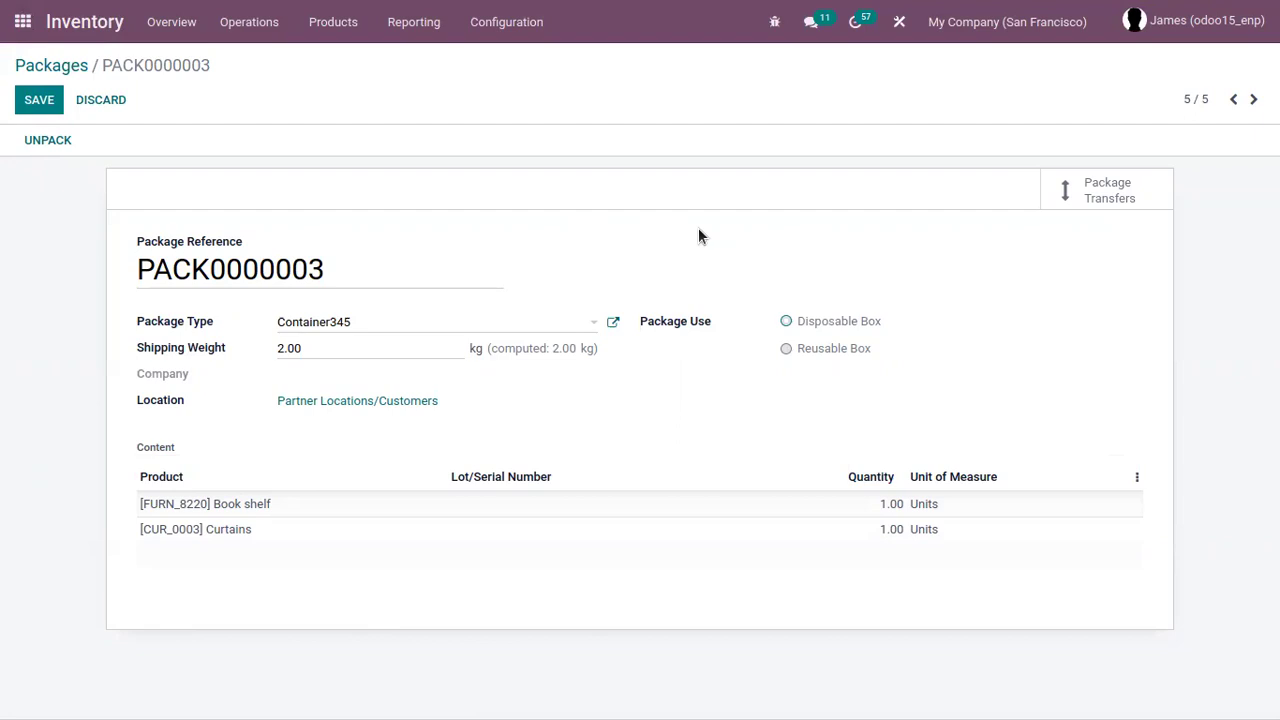
{"action": "left_click", "coordinate": [508, 272]}
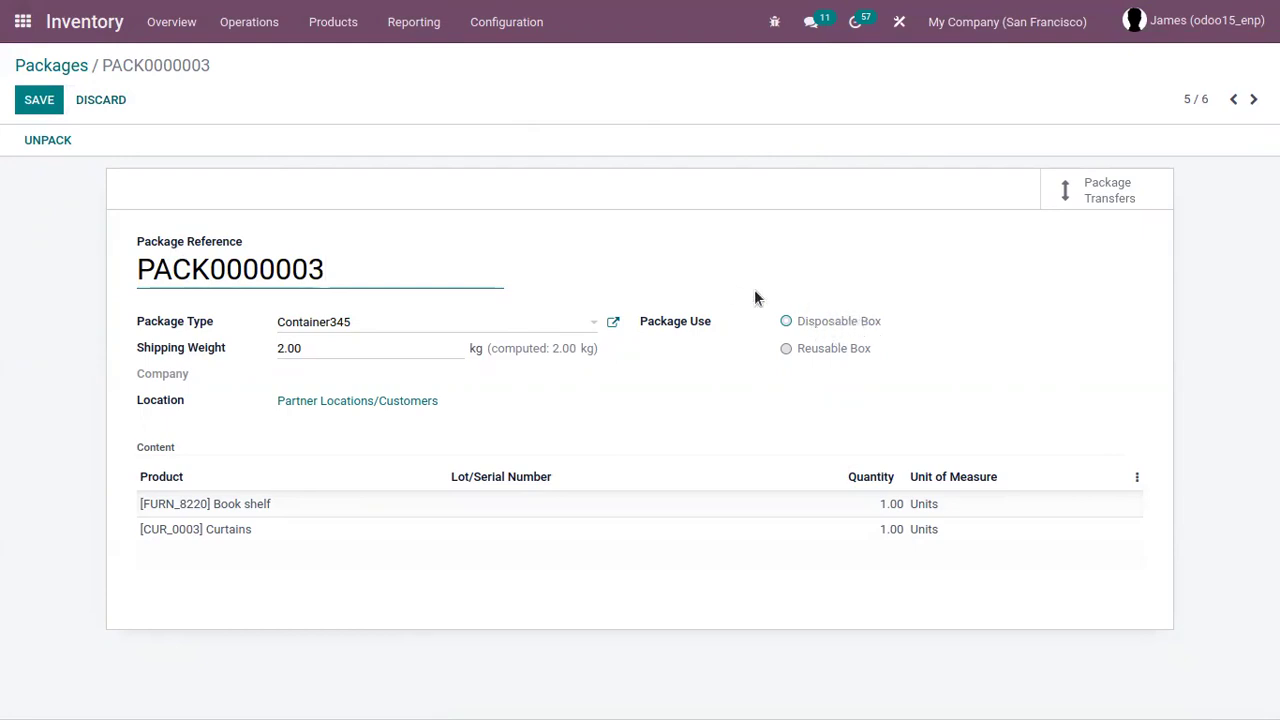
Step: Create a new package as a reusable box with package type DHL Flyer/Smalls, save it and return to the package list
{"action": "left_click", "coordinate": [70, 64]}
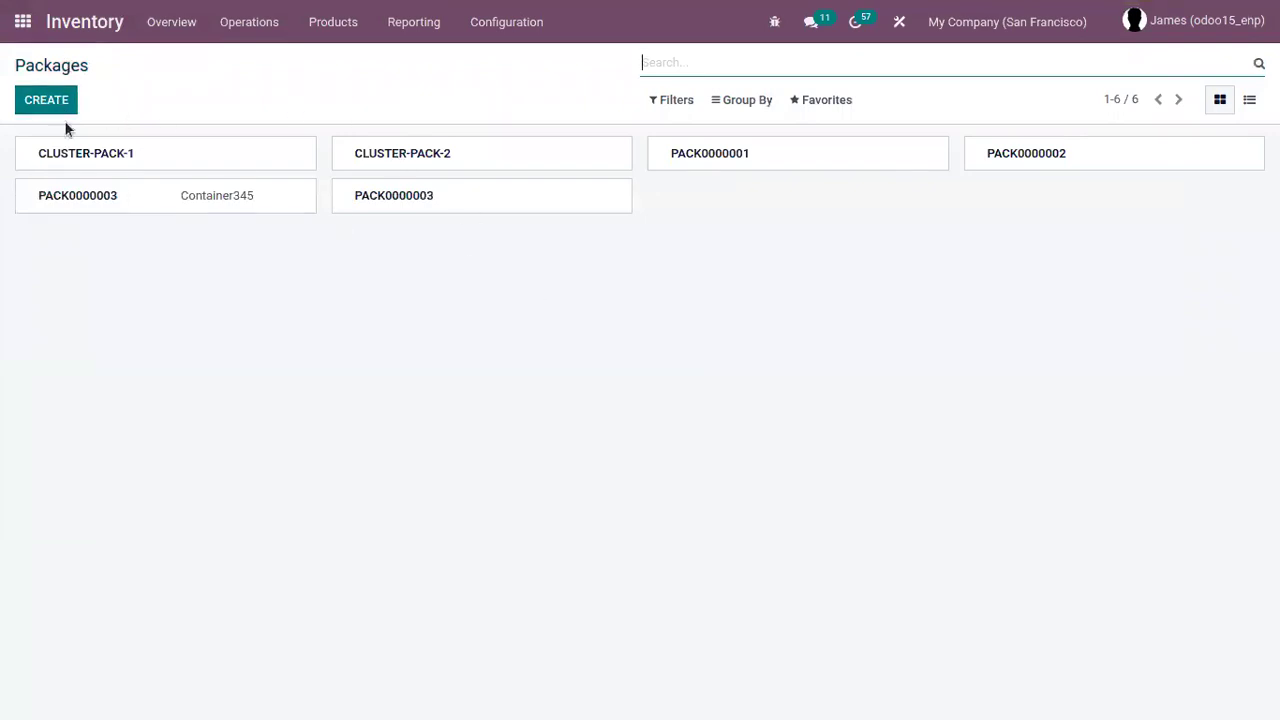
{"action": "left_click", "coordinate": [41, 97]}
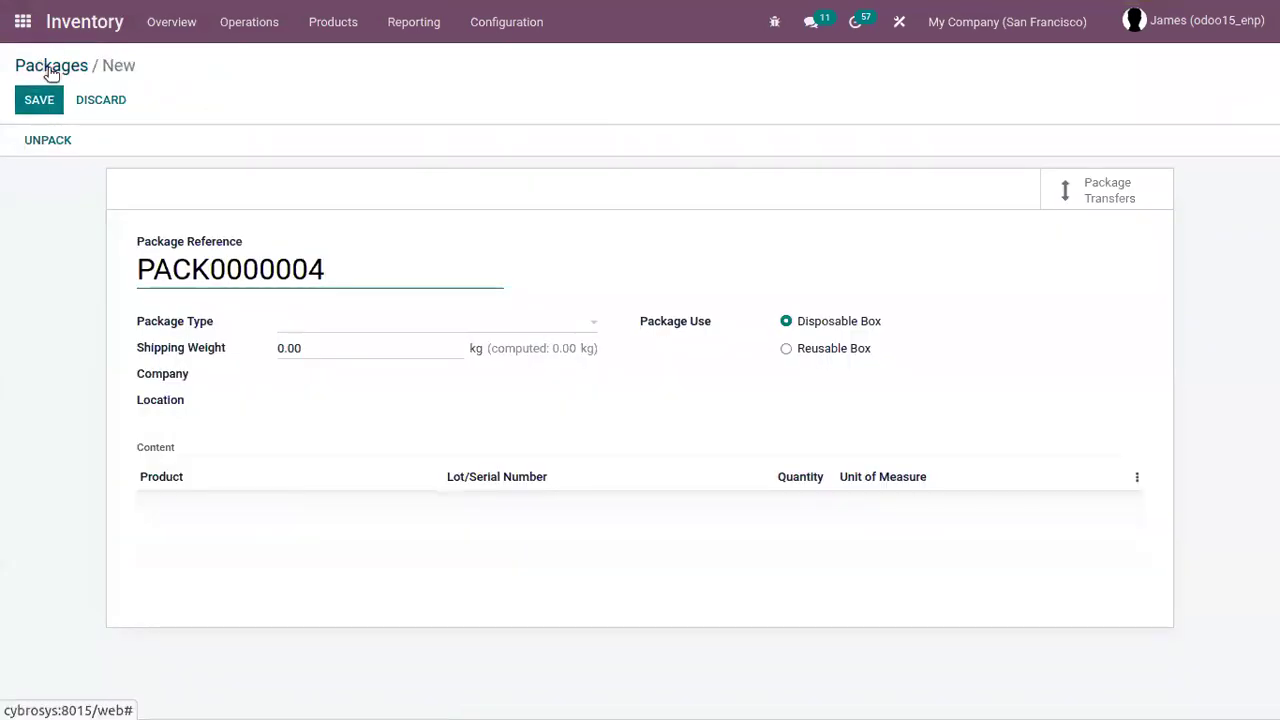
{"action": "left_click", "coordinate": [50, 68]}
{"action": "left_click", "coordinate": [44, 99]}
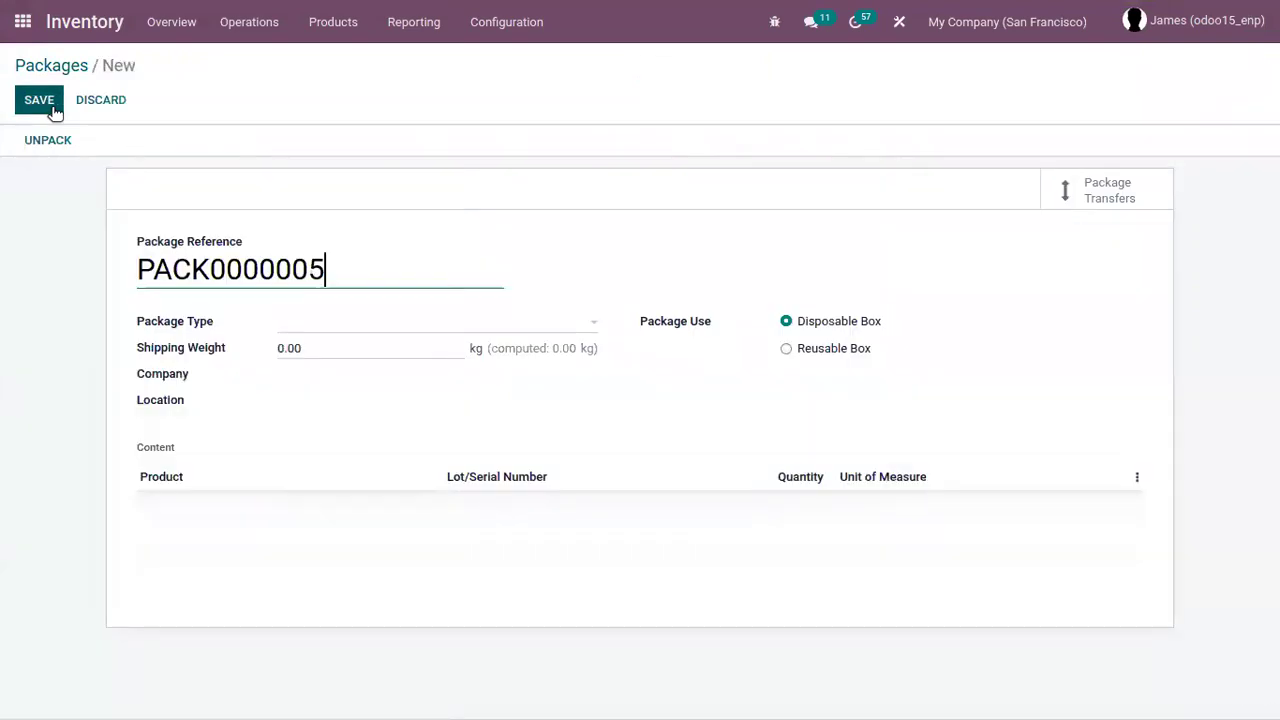
{"action": "left_click", "coordinate": [826, 350]}
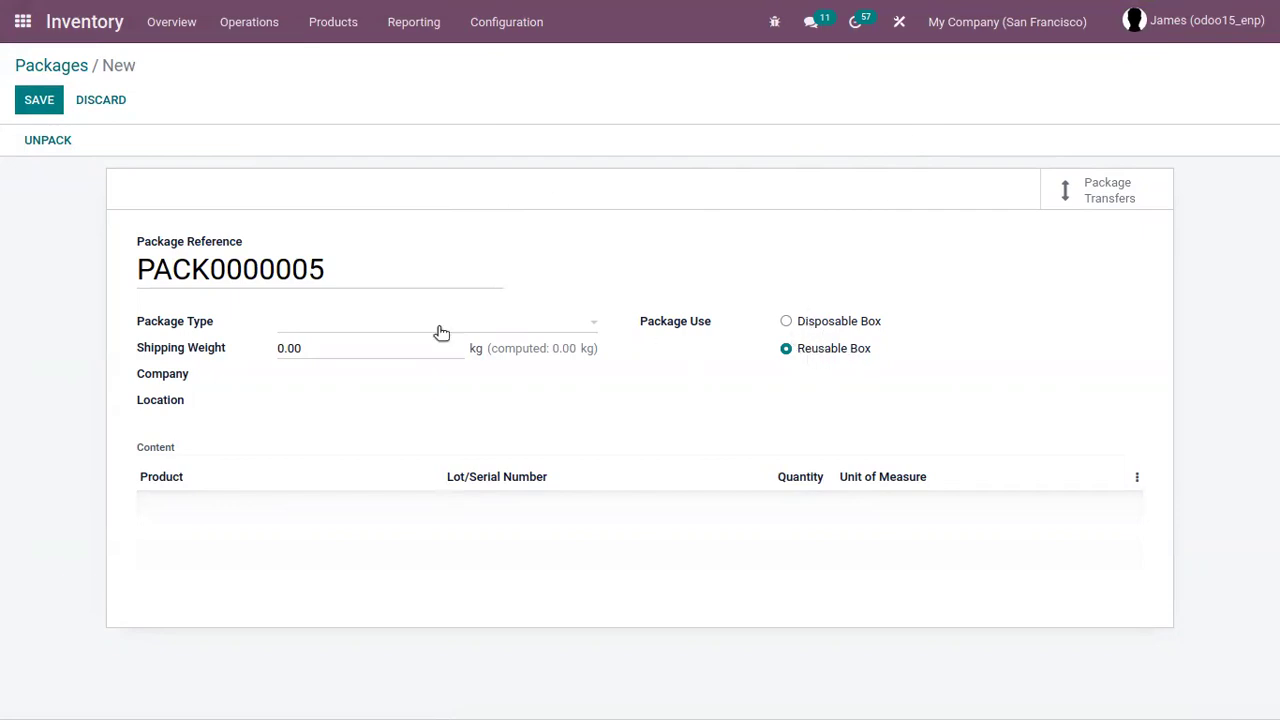
{"action": "left_click", "coordinate": [346, 324]}
{"action": "left_click", "coordinate": [382, 377]}
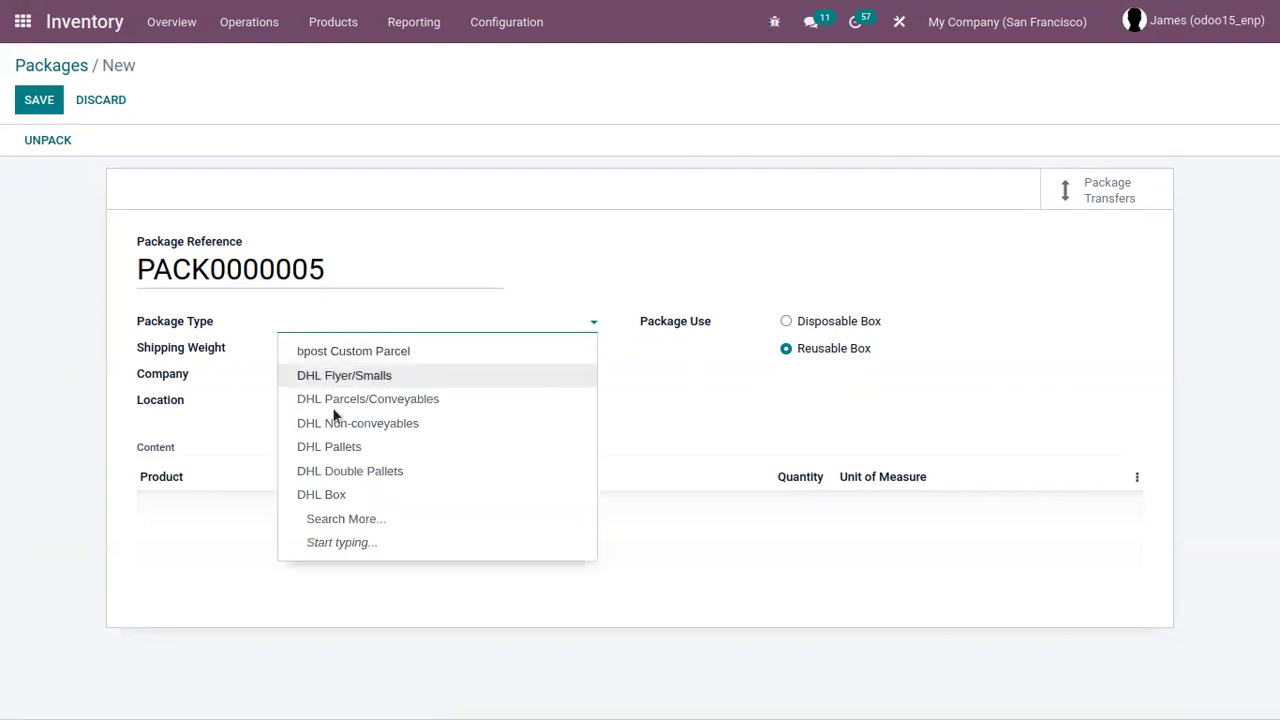
{"action": "left_click", "coordinate": [40, 101]}
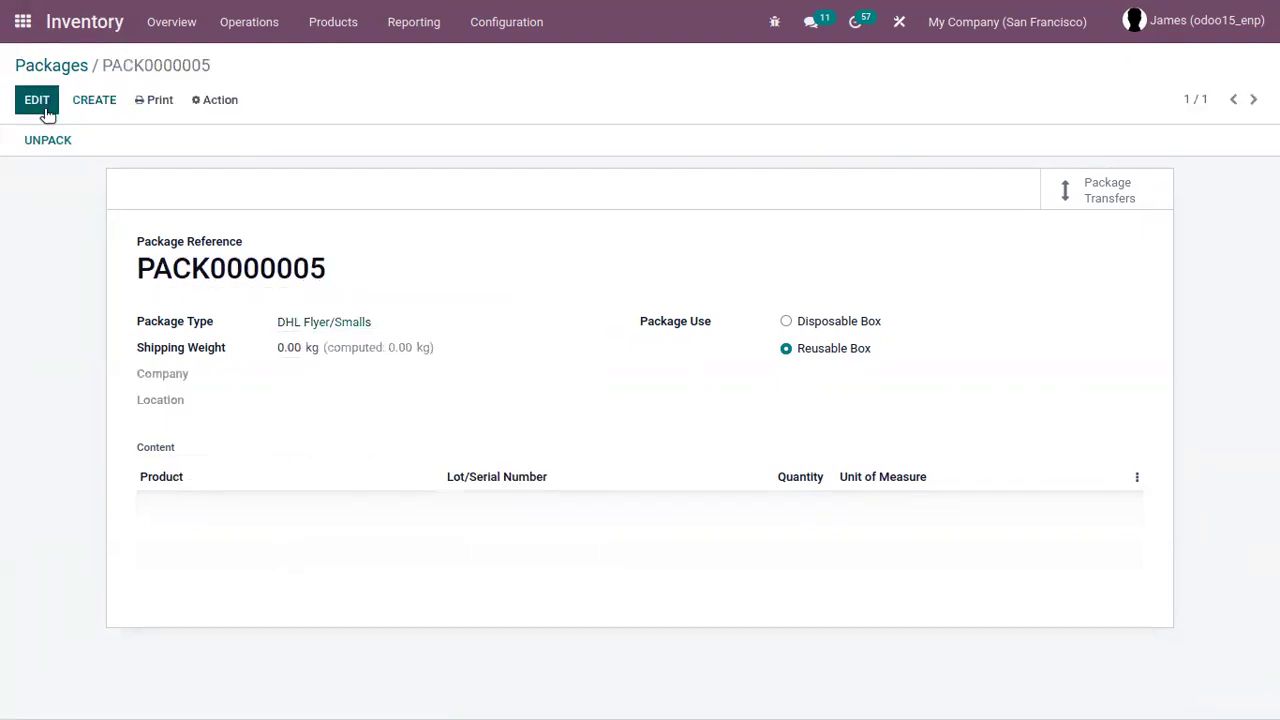
{"action": "left_click", "coordinate": [62, 66]}
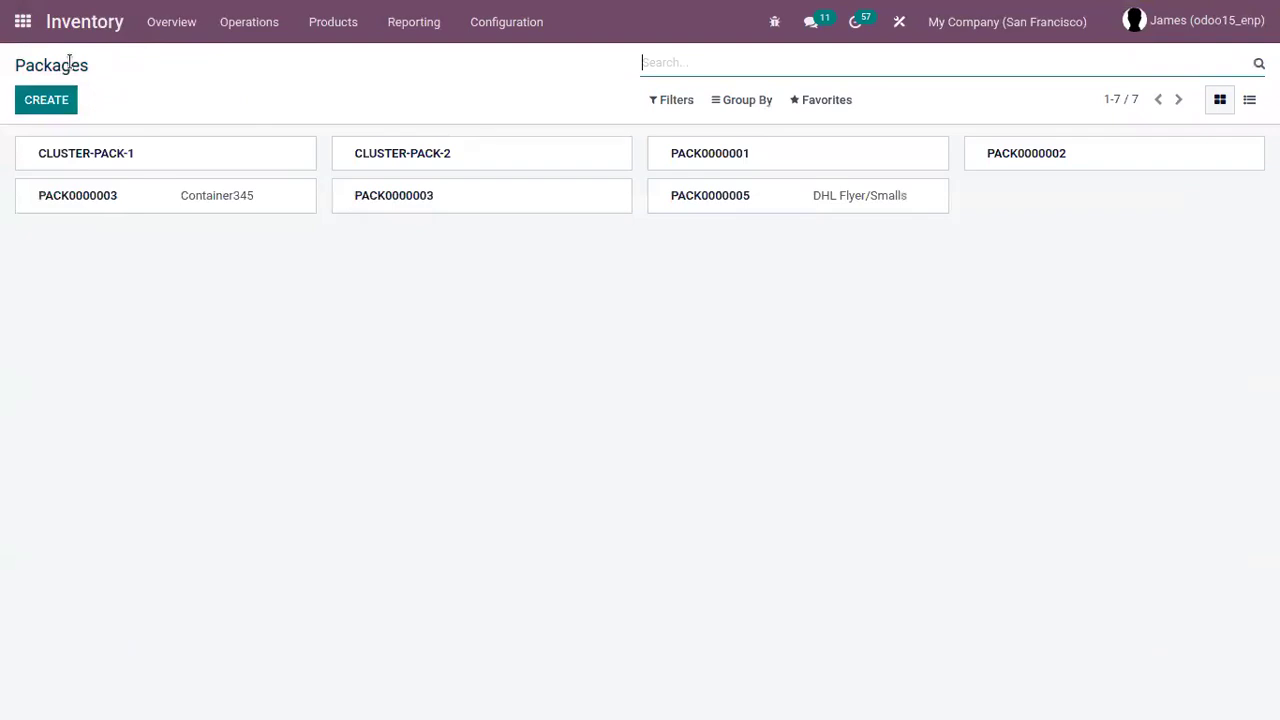